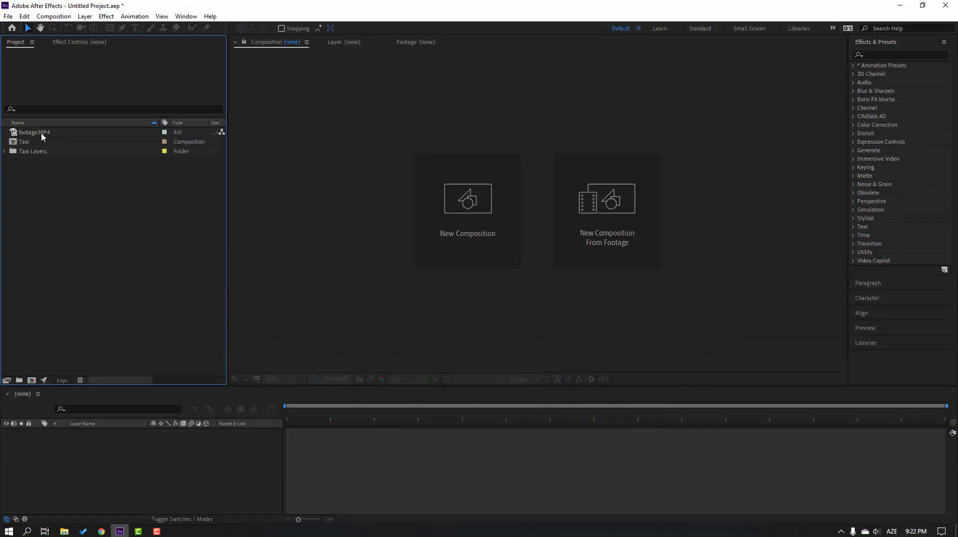
Check the project items, then create a new composition from footage.MP4
click(43, 133)
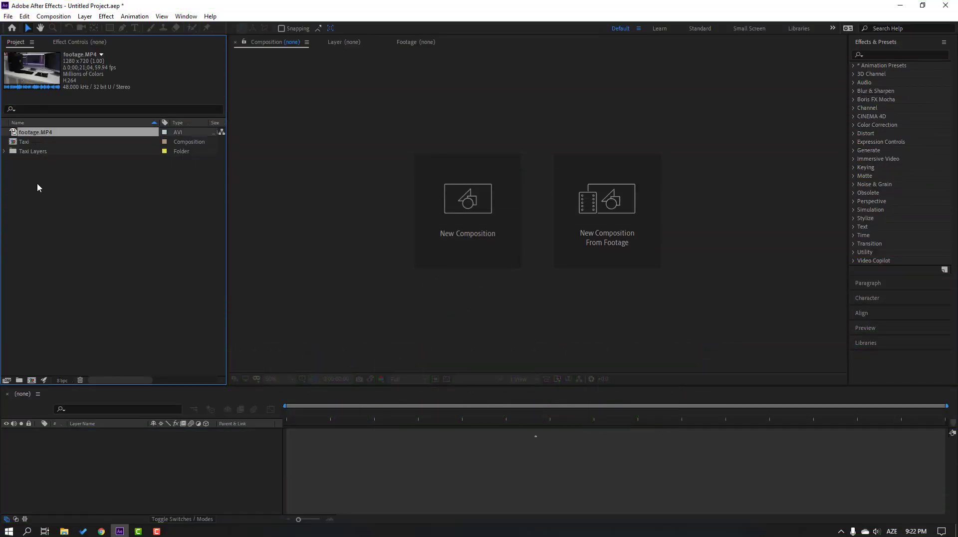
click(25, 142)
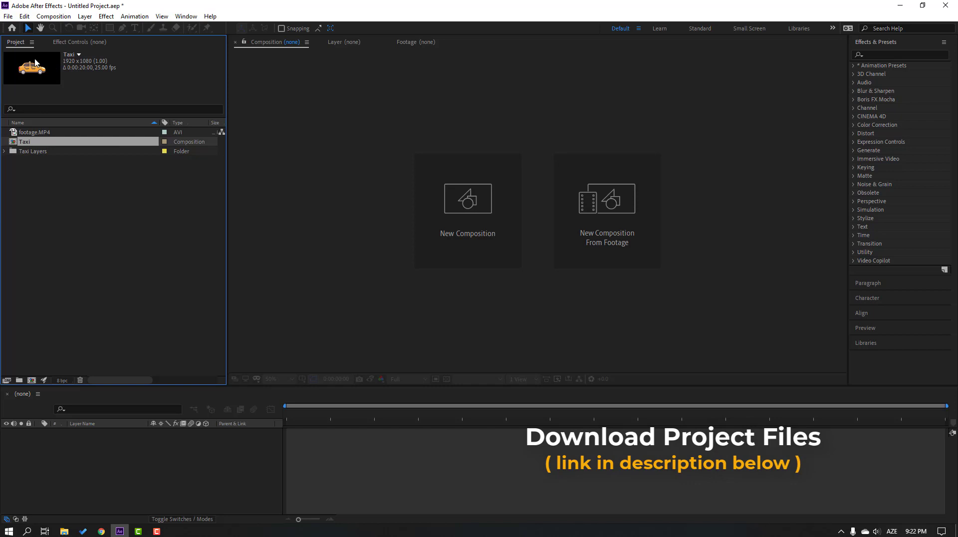
click(55, 133)
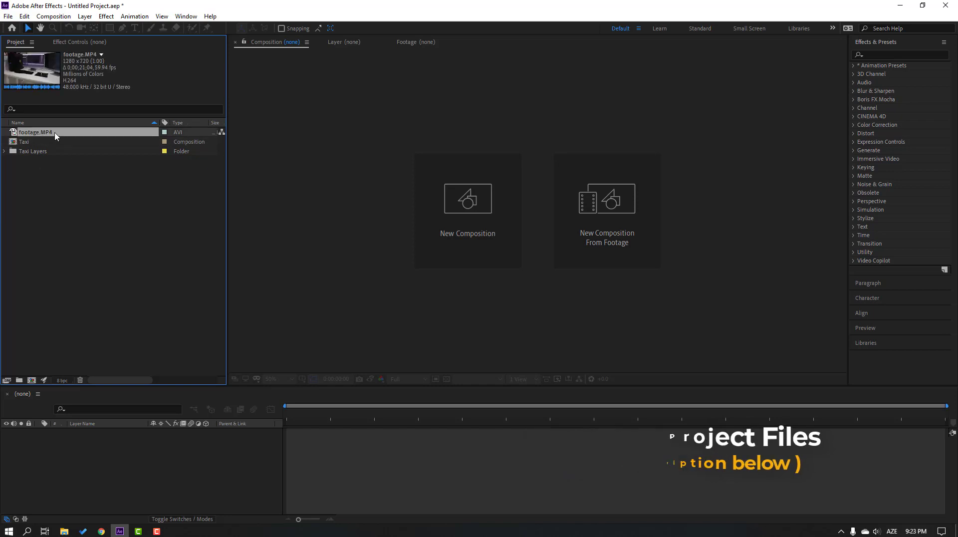
drag(55, 135, 29, 379)
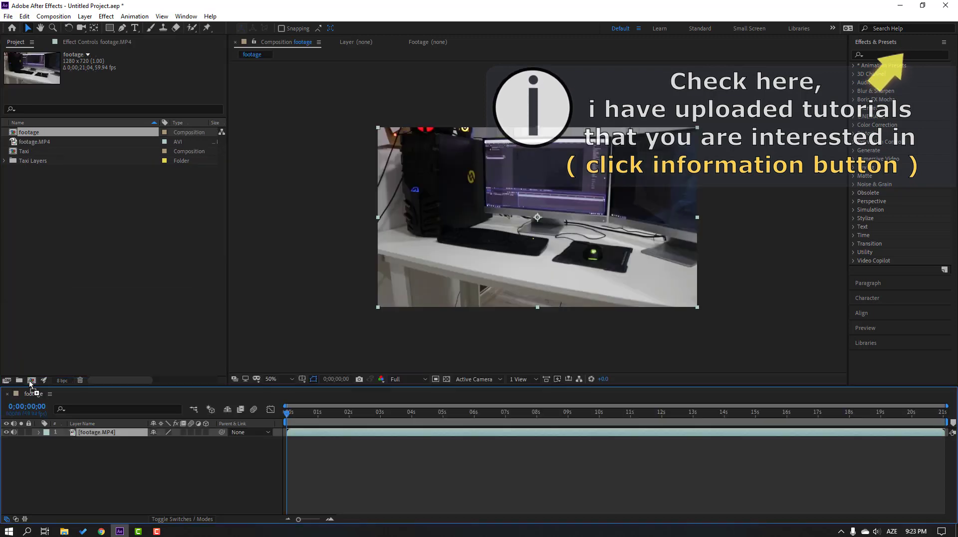
Split the footage layer at a later frame and delete the tail section
drag(302, 413, 352, 414)
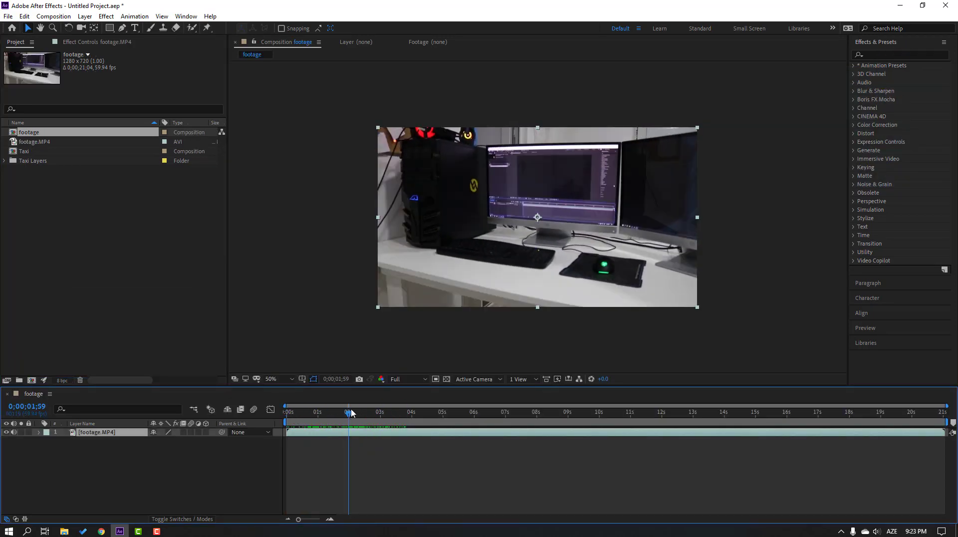
click(24, 16)
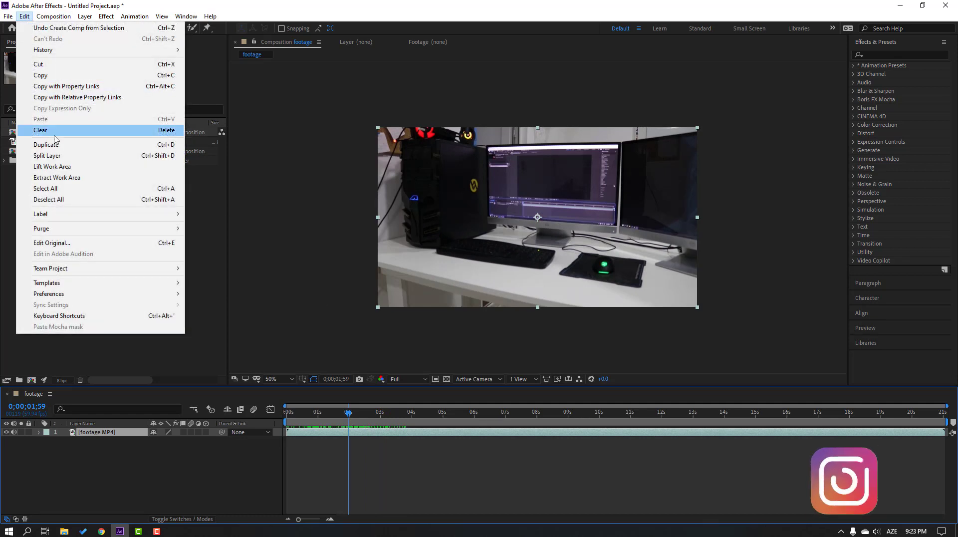
click(172, 155)
key(ctrl+z)
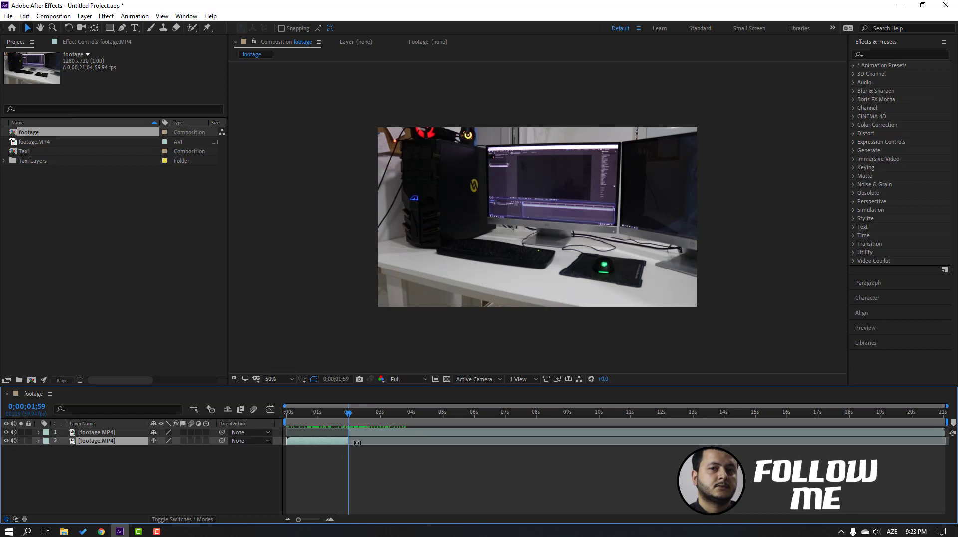
drag(355, 417, 600, 432)
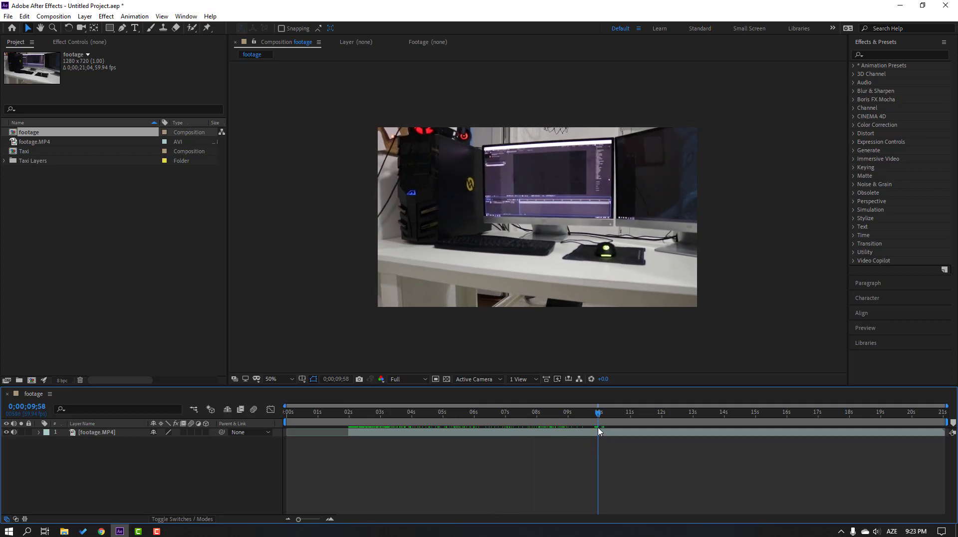
click(99, 433)
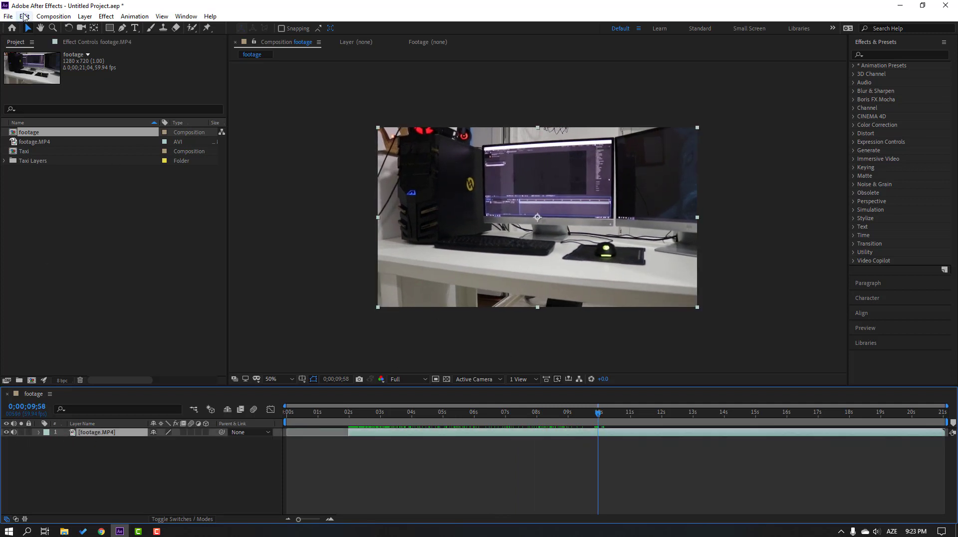
click(24, 17)
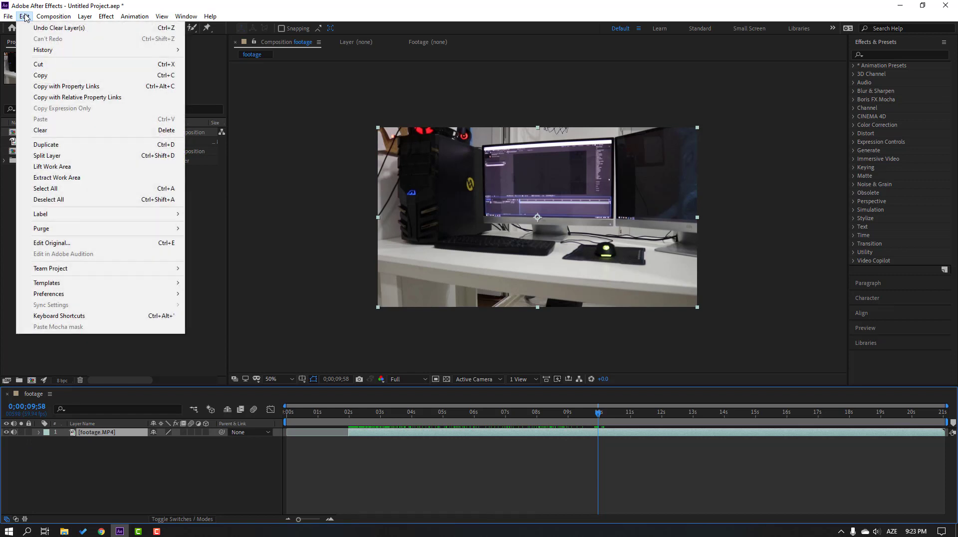
click(50, 156)
key(Delete)
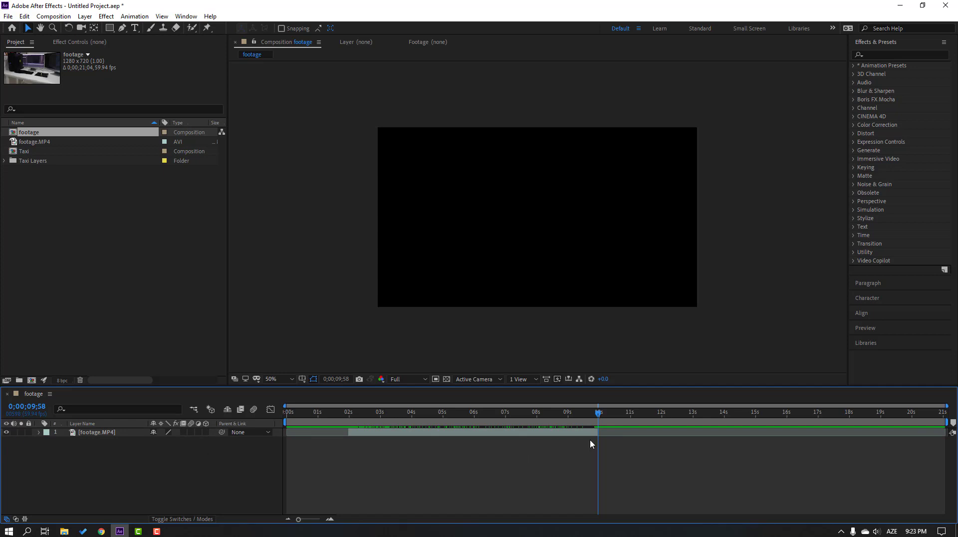
Slide the remaining clip to start at 0s and end the work area near 8s
click(522, 435)
drag(327, 418, 287, 418)
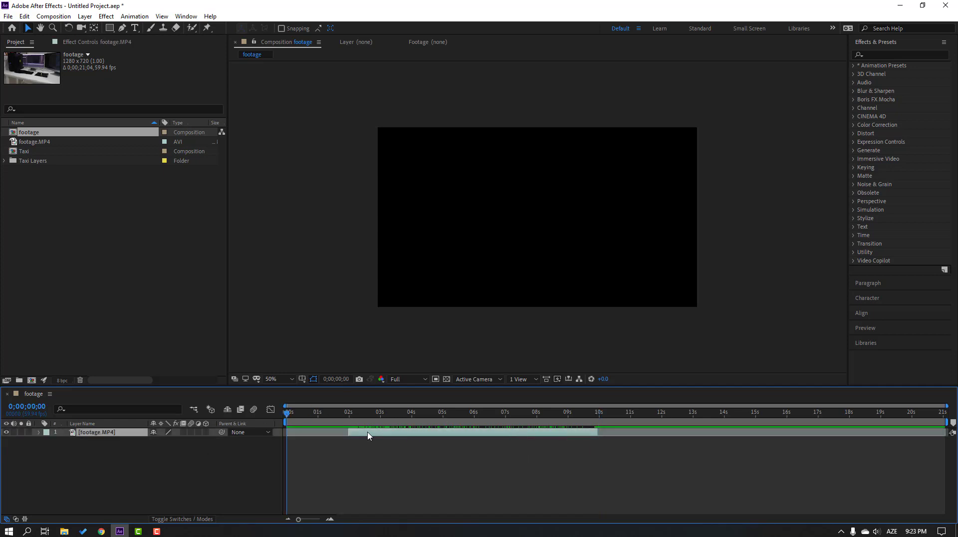
drag(368, 434, 301, 435)
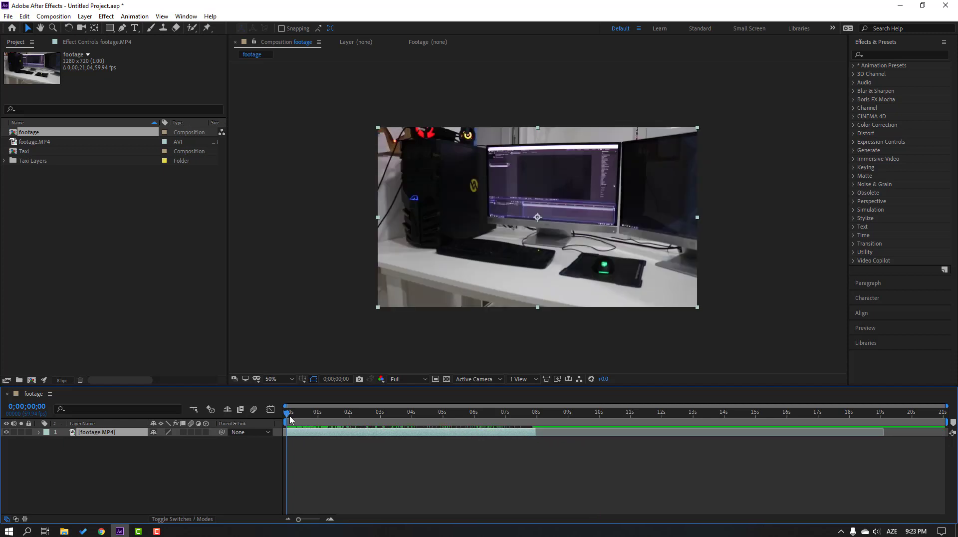
drag(946, 425, 539, 421)
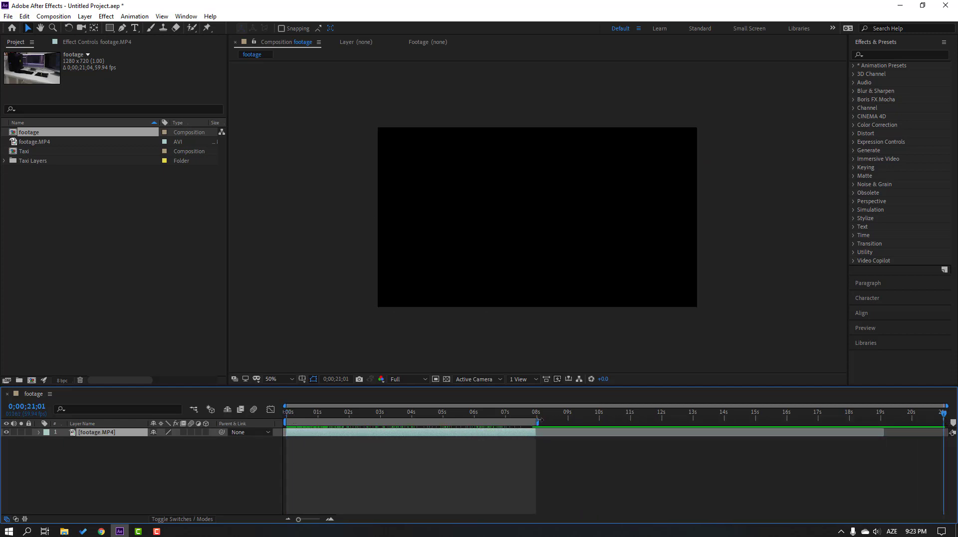
Trim the composition to its work area, making it 0;00;07;58 long
right_click(475, 422)
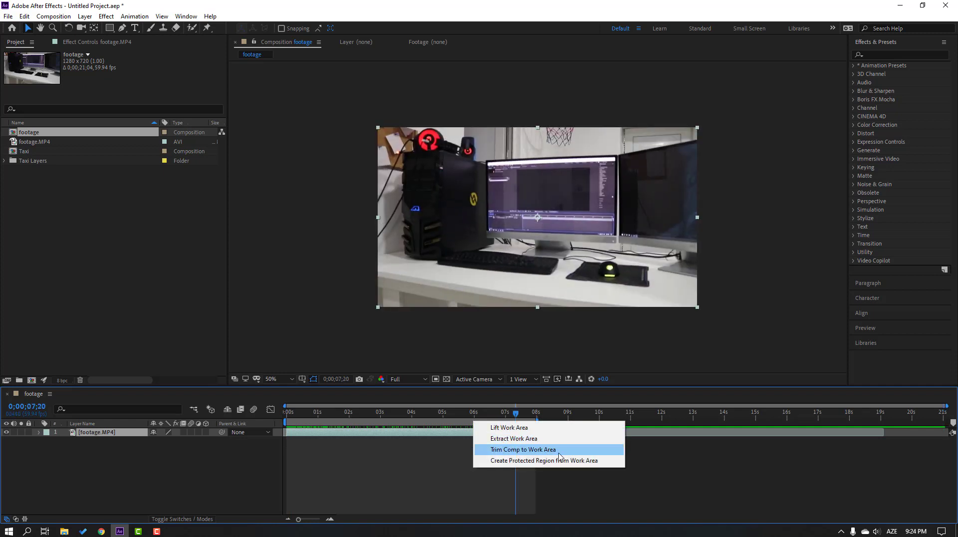
click(523, 449)
drag(893, 413, 225, 406)
Set the viewer to Fit up to 100% and search effects for 'camera'
click(273, 379)
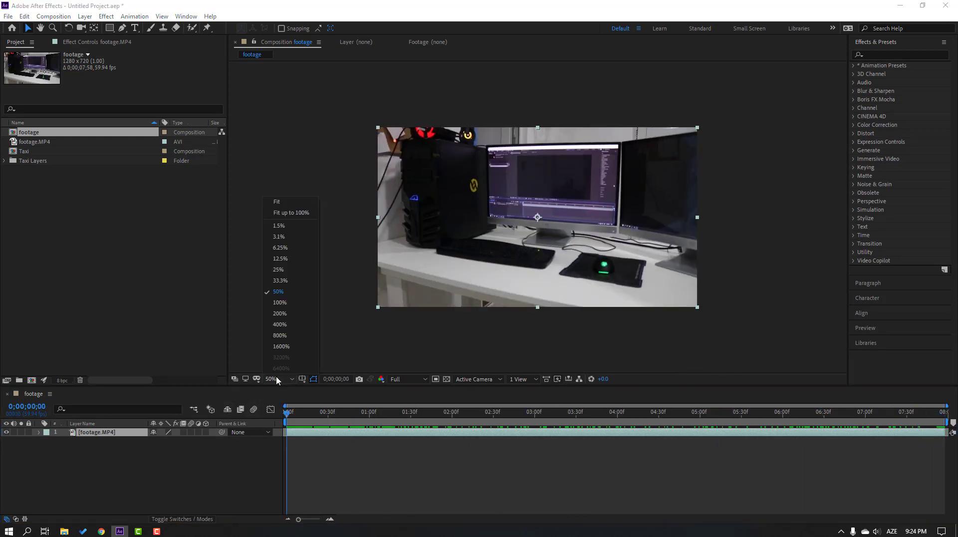
click(280, 224)
click(880, 55)
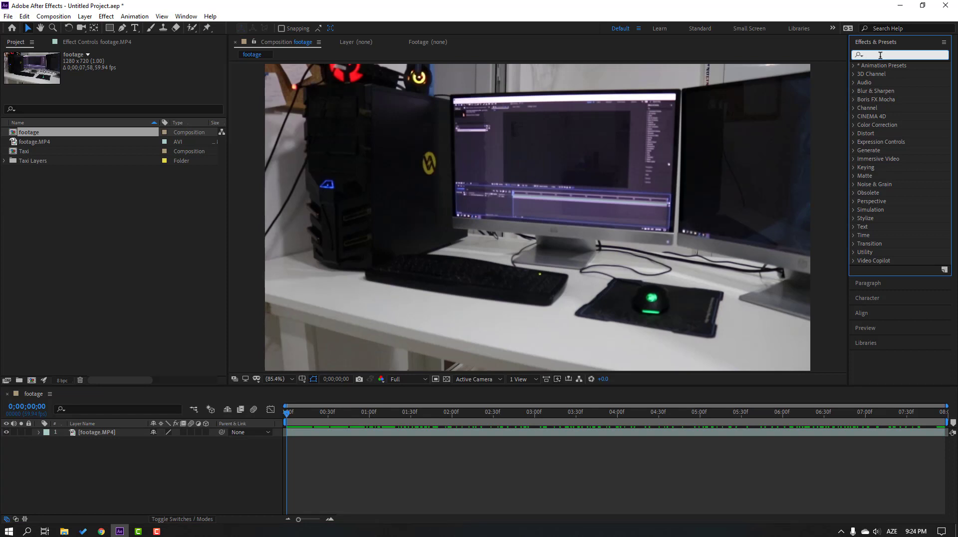
text(camera)
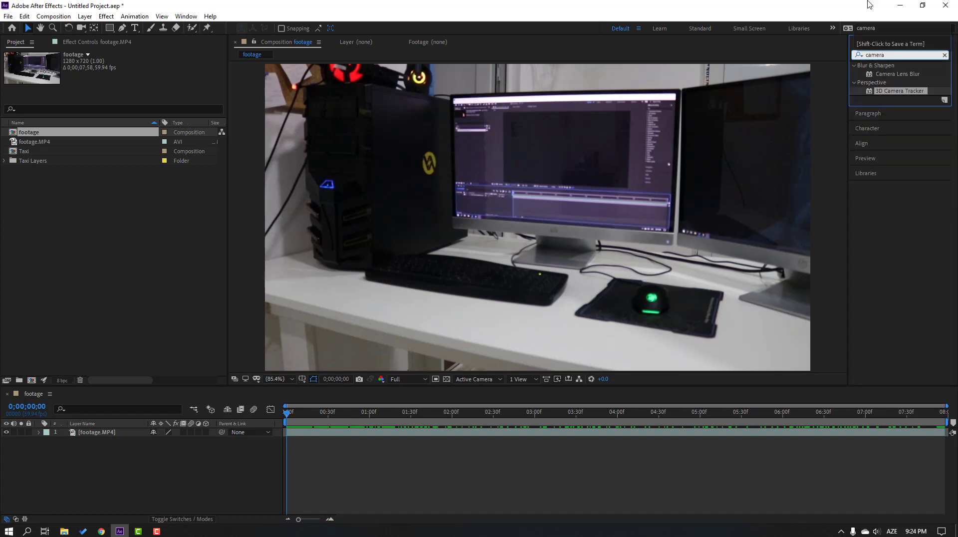
Apply 3D Camera Tracker to footage.MP4, preview the solve, and lasso the monitor's track points
drag(886, 96, 88, 439)
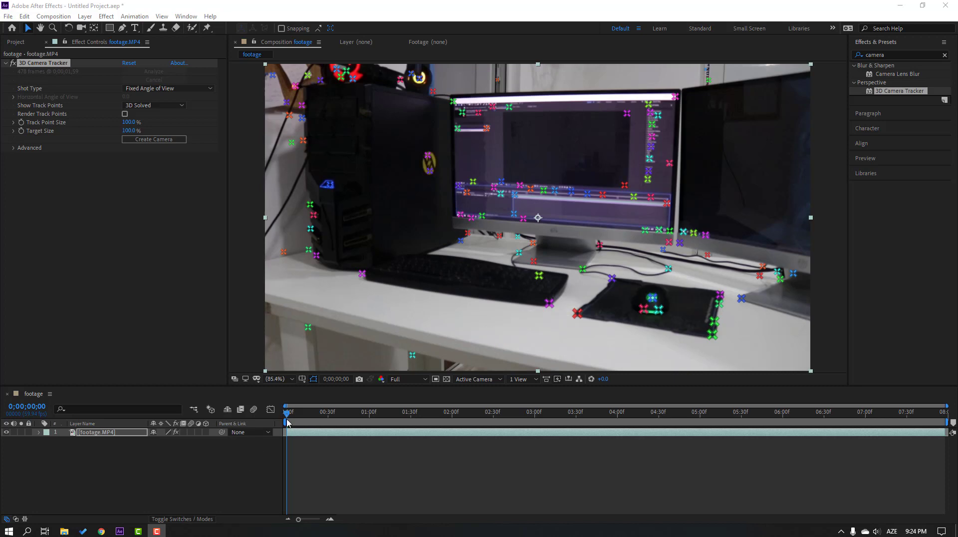
key(space)
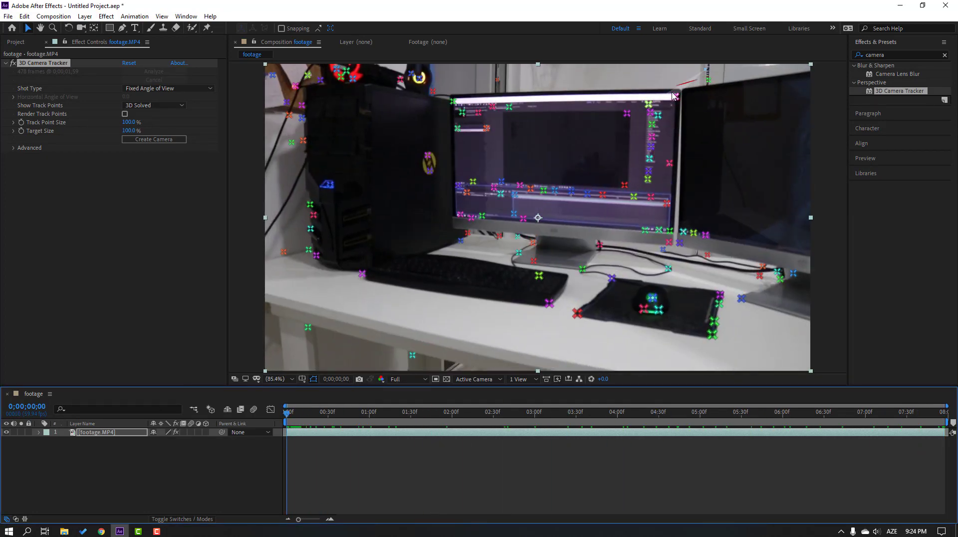
mouse_move(636, 102)
mouse_down()
mouse_move(481, 106)
mouse_move(448, 153)
mouse_move(458, 202)
mouse_move(470, 213)
mouse_move(668, 228)
mouse_move(678, 95)
mouse_move(671, 188)
mouse_move(654, 226)
mouse_move(667, 211)
mouse_move(683, 100)
mouse_up()
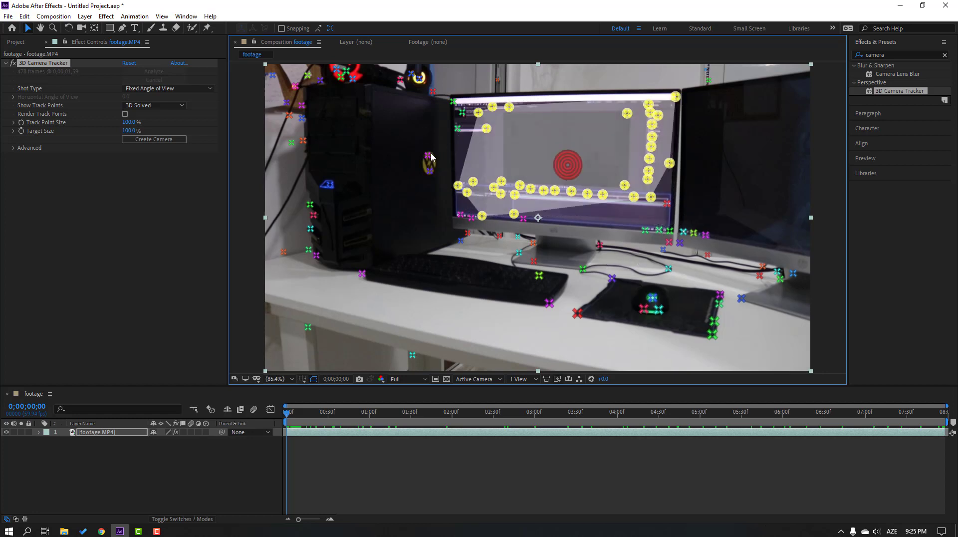
Create a solid and camera at the monitor track points, then preview the tracked solid
right_click(569, 167)
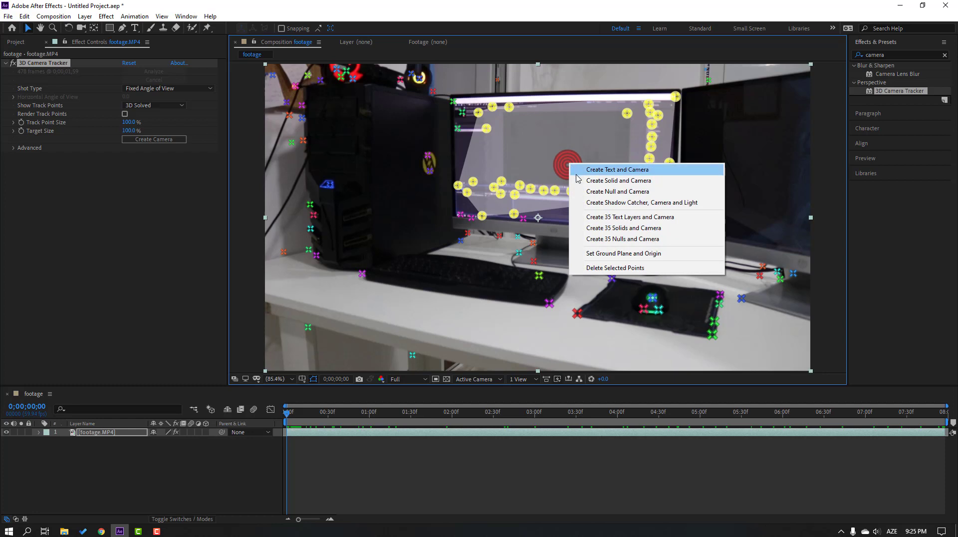
click(619, 181)
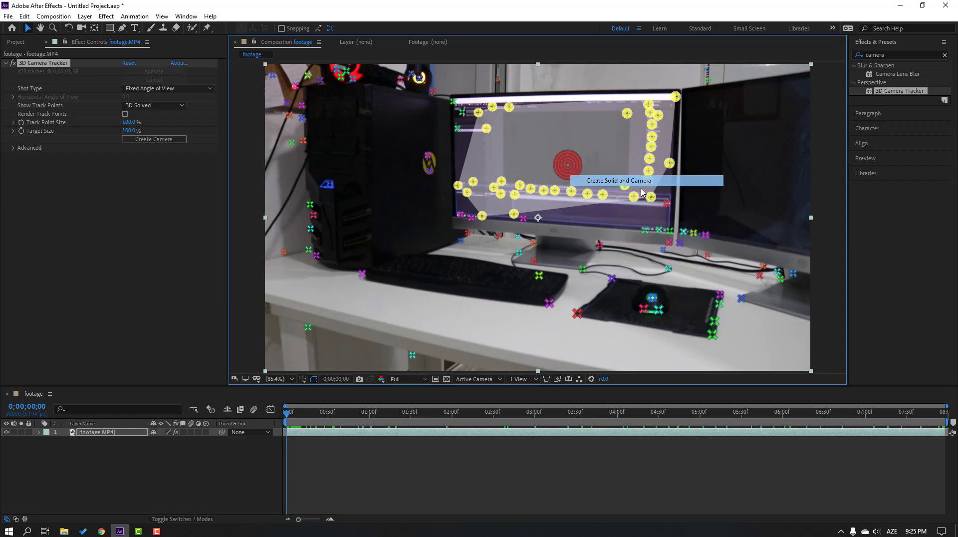
click(327, 478)
key(space)
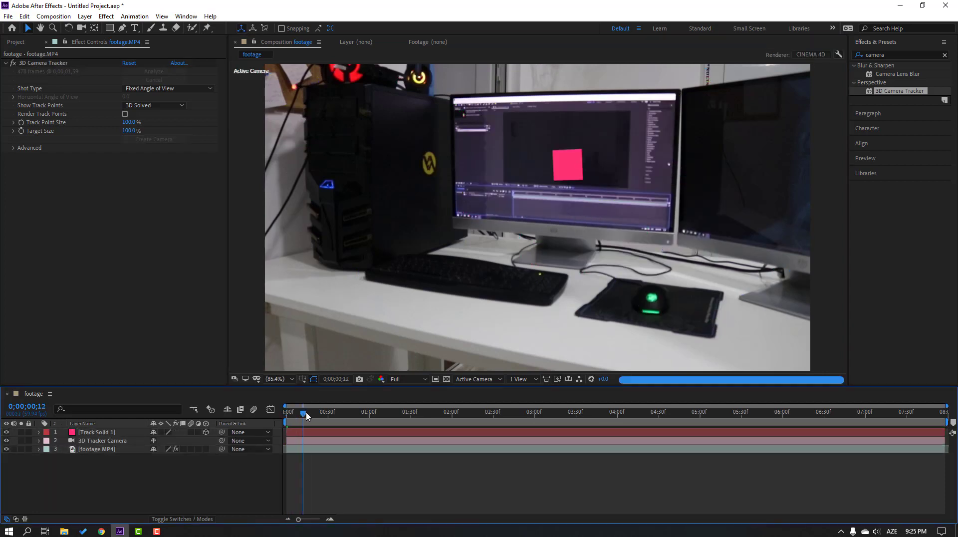
key(space)
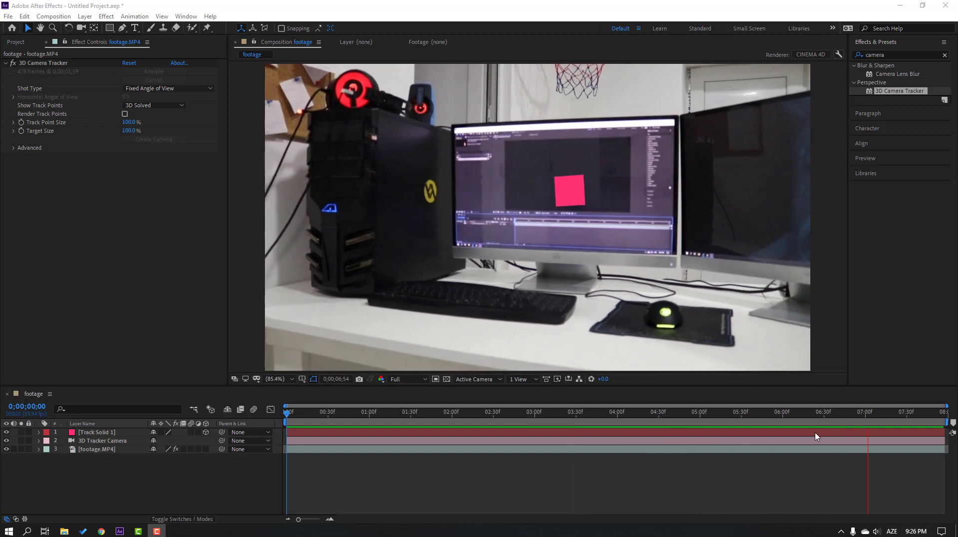
key(space)
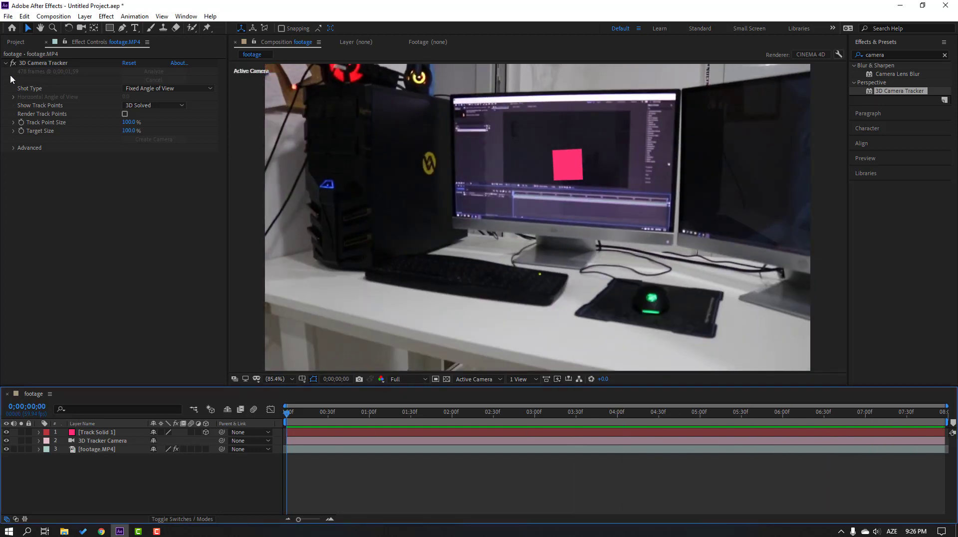
Add the Taxi composition to the footage comp as a 3D layer
click(16, 43)
click(50, 222)
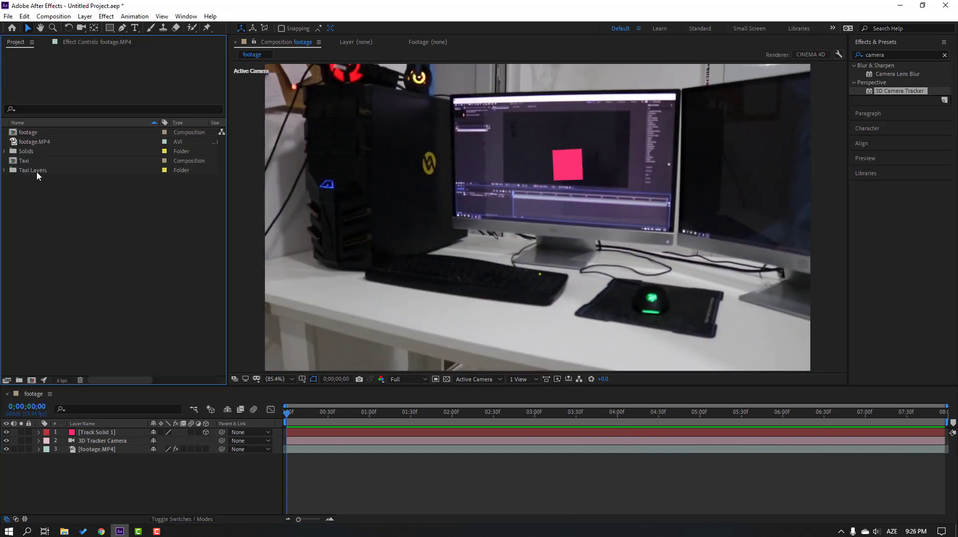
click(50, 160)
drag(54, 171, 93, 433)
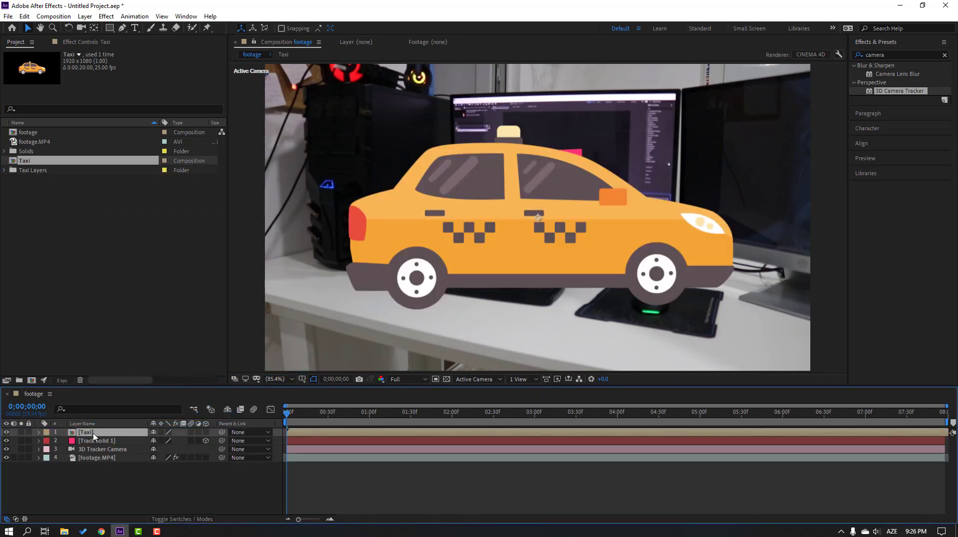
click(206, 432)
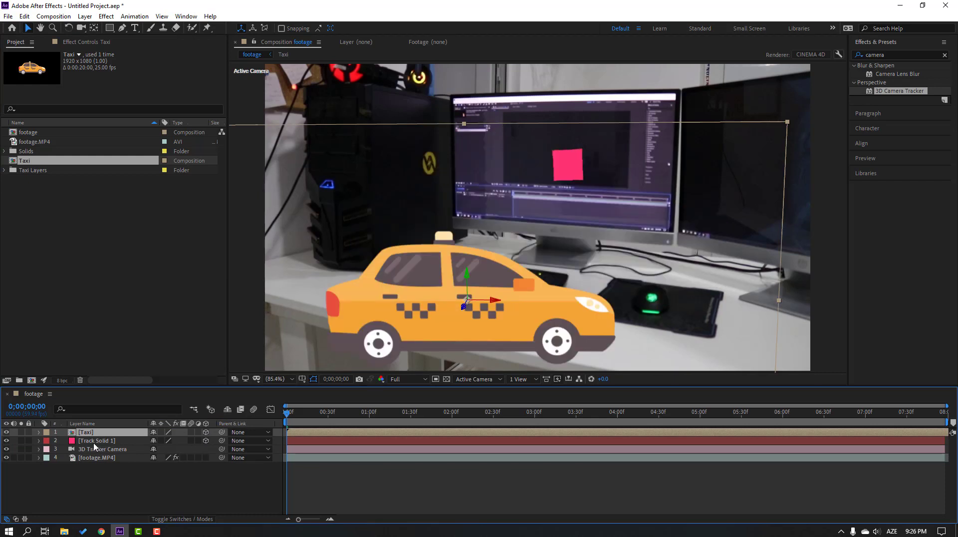
Paste Track Solid 1's Position (1355.0, -62.3, 10211.7) into the Taxi layer's Position
click(95, 441)
key(p)
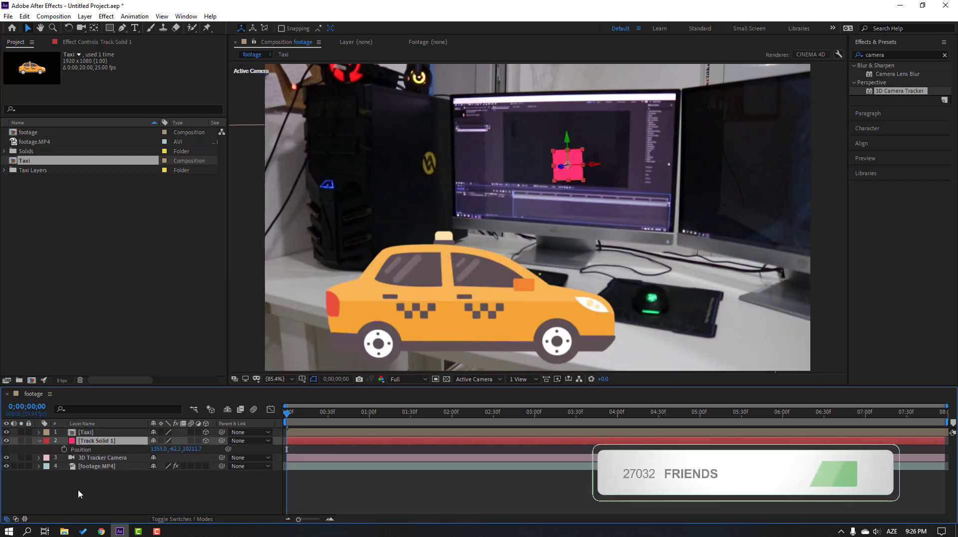
click(78, 489)
click(83, 451)
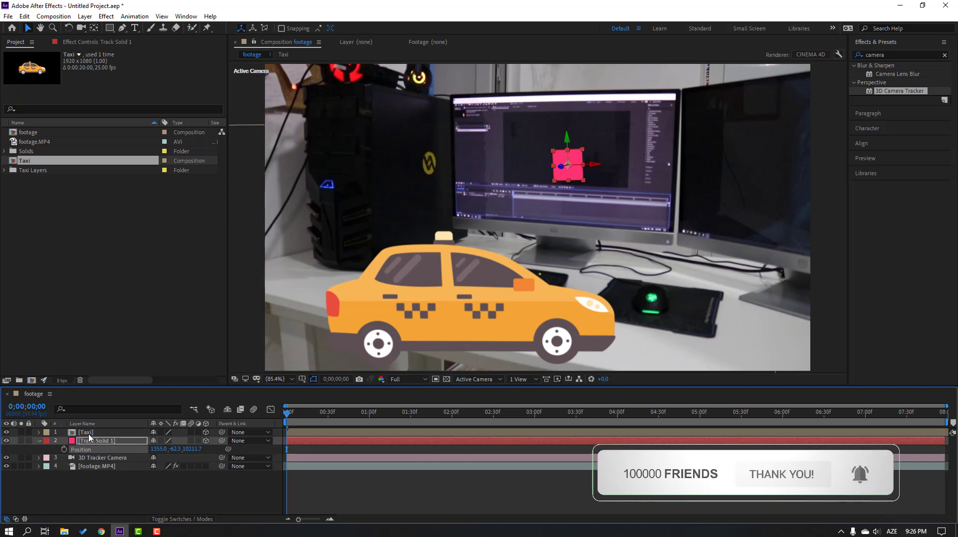
click(86, 433)
key(p)
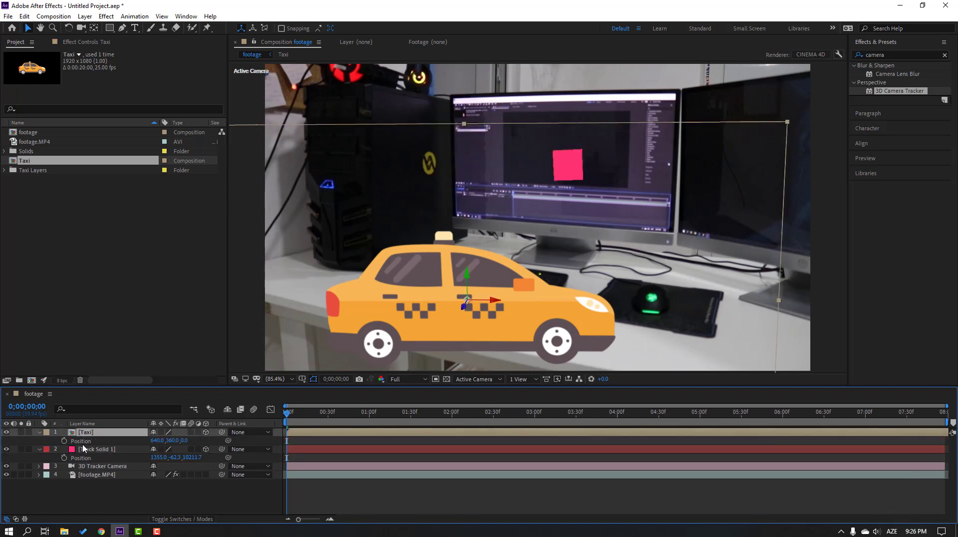
click(88, 442)
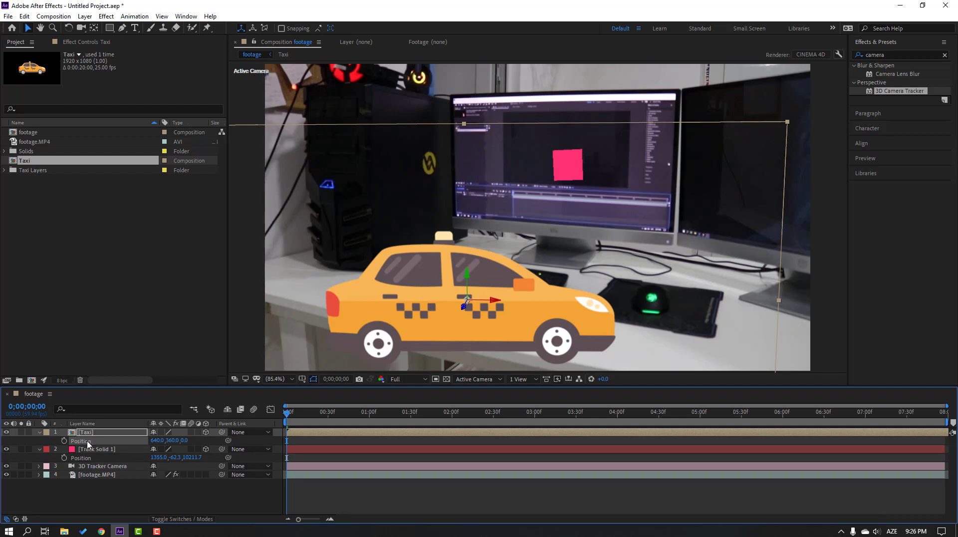
key(ctrl+v)
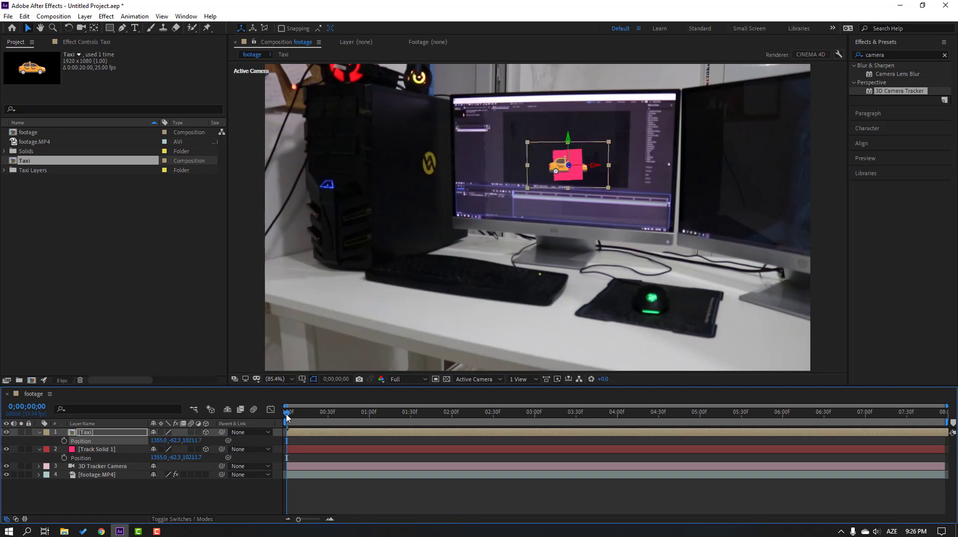
Preview the taxi at Quarter resolution, then delete Track Solid 1
key(space)
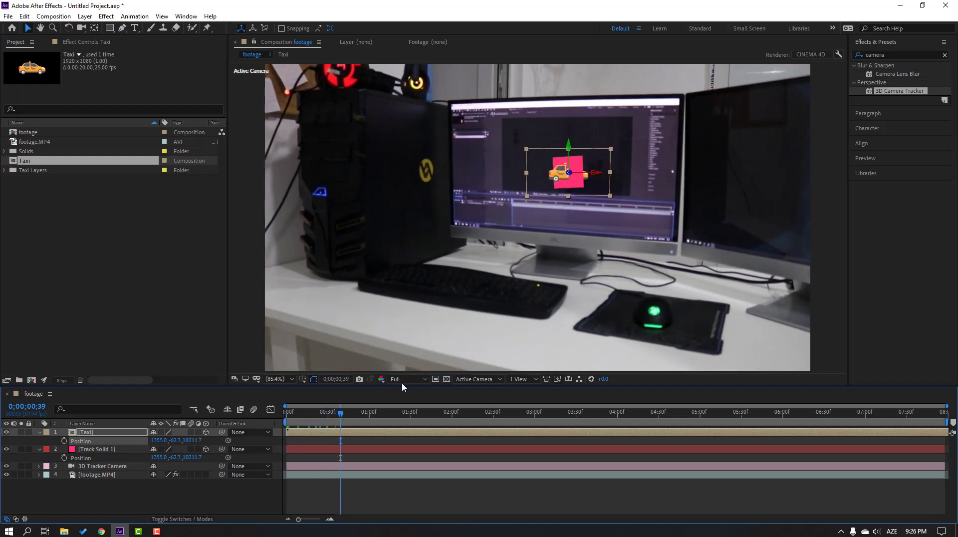
click(405, 381)
click(407, 437)
click(289, 414)
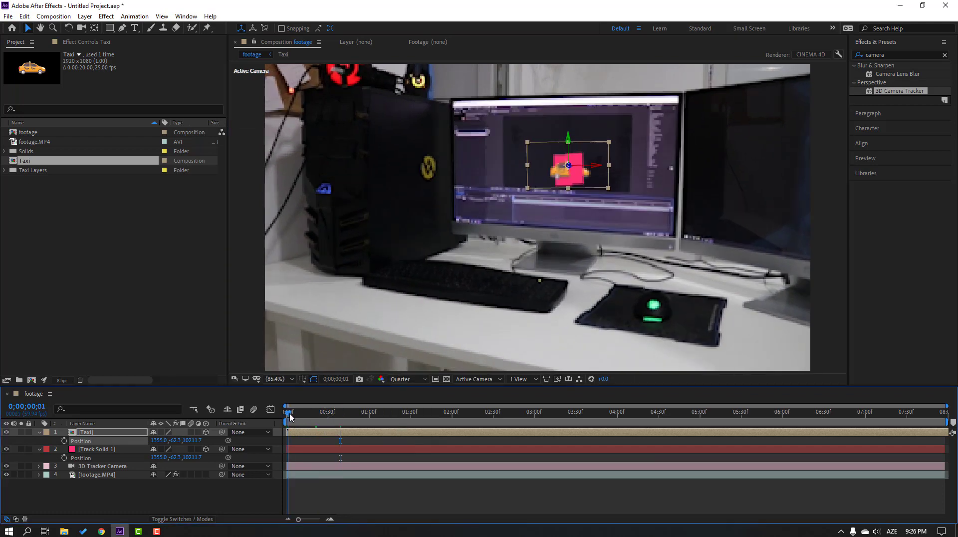
drag(289, 418, 246, 421)
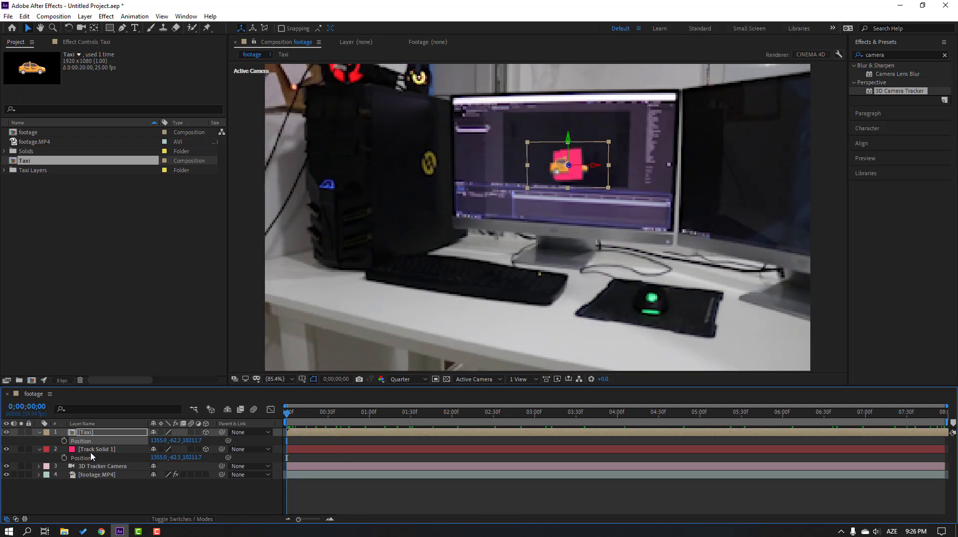
click(90, 450)
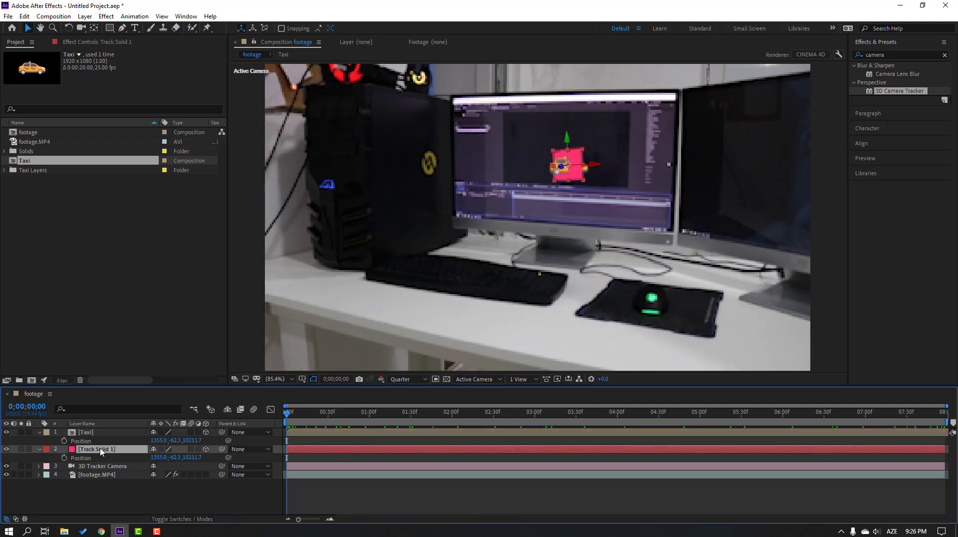
key(Delete)
click(90, 438)
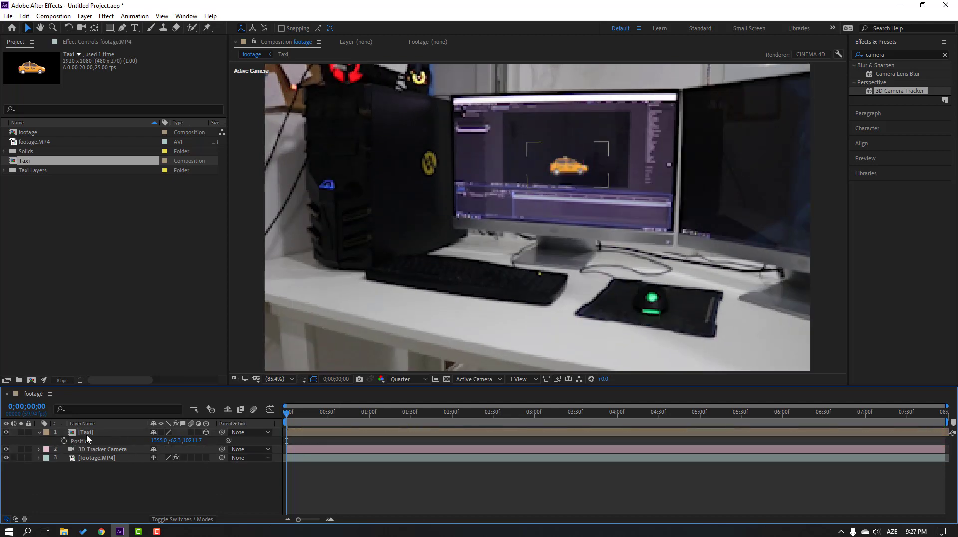
In the Taxi precomp, keyframe taxi_body's Position dipping 10 px at frame 4 and back by frame 8
double_click(87, 435)
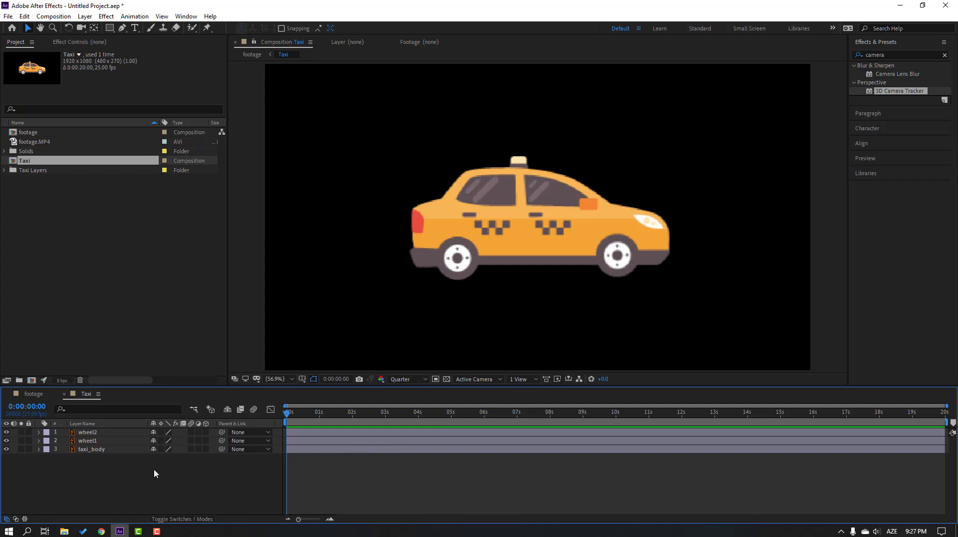
click(92, 450)
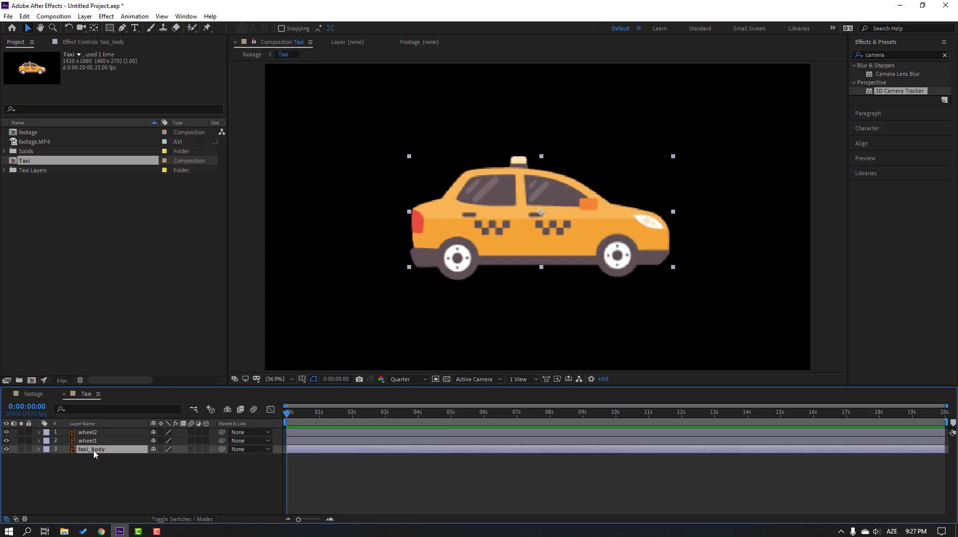
click(64, 458)
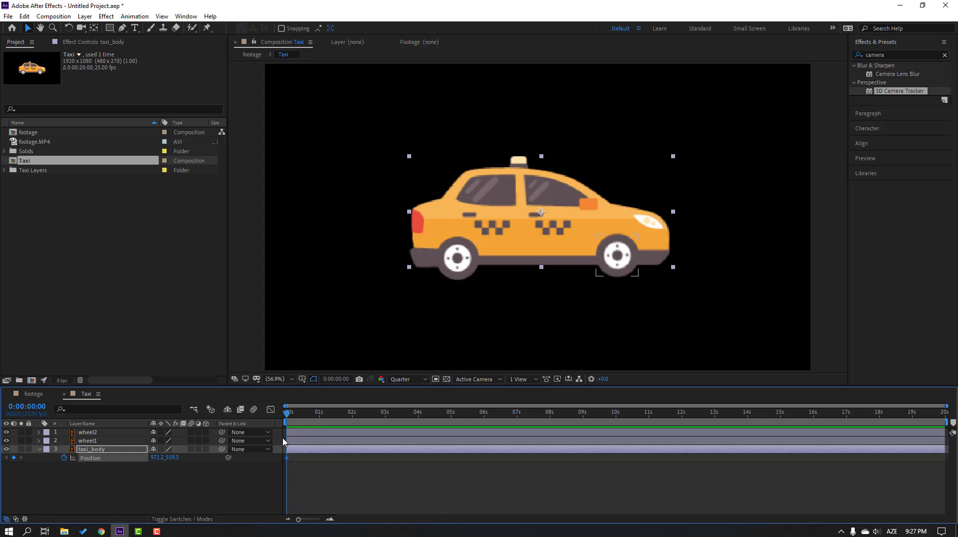
key(space)
key(Down)
key(Down)
key(Down)
key(Down)
key(Down)
key(Down)
key(Down)
key(Down)
key(Down)
key(Down)
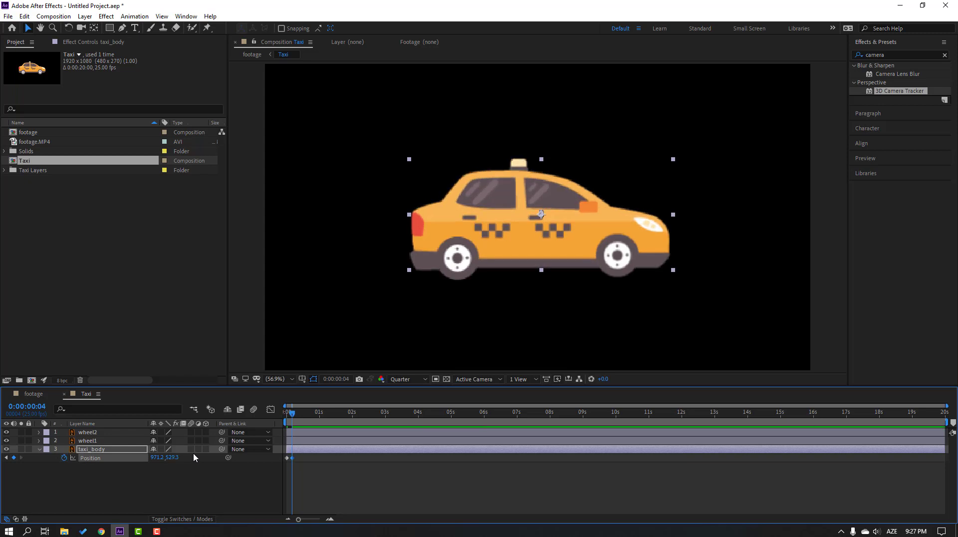
key(Page_Down)
key(Page_Down)
key(Page_Down)
key(Page_Down)
key(Up)
key(Up)
key(Up)
key(Up)
key(Up)
key(Up)
key(Up)
key(Up)
key(Up)
key(Up)
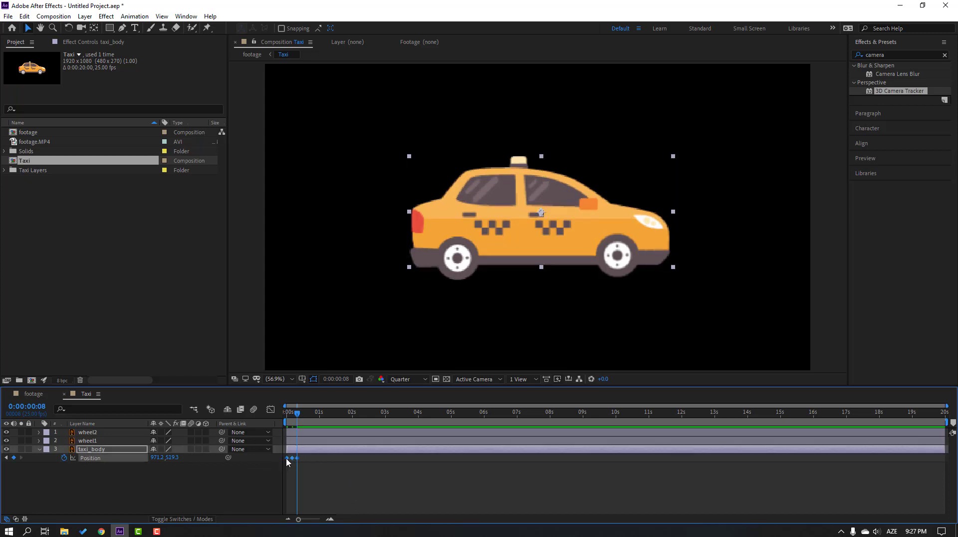
right_click(288, 458)
Easy-ease the bounce keyframes and add a loopOutDuration cycle expression to Position
mouse_move(342, 509)
click(449, 336)
alt+click(64, 457)
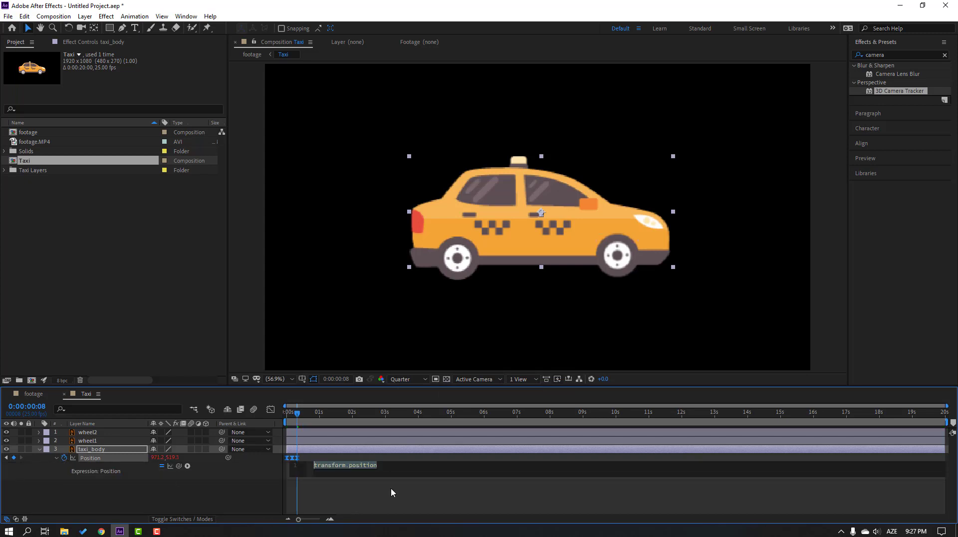
click(188, 466)
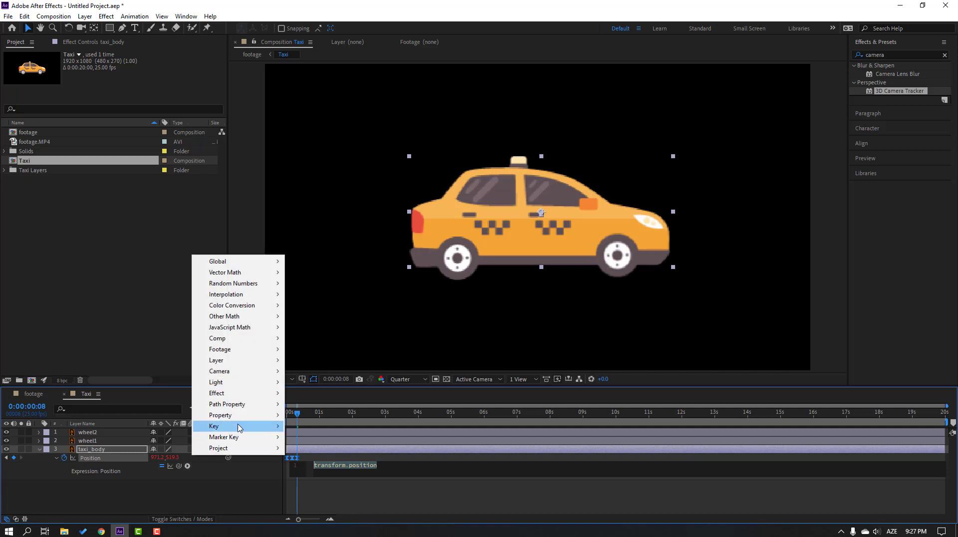
mouse_move(239, 415)
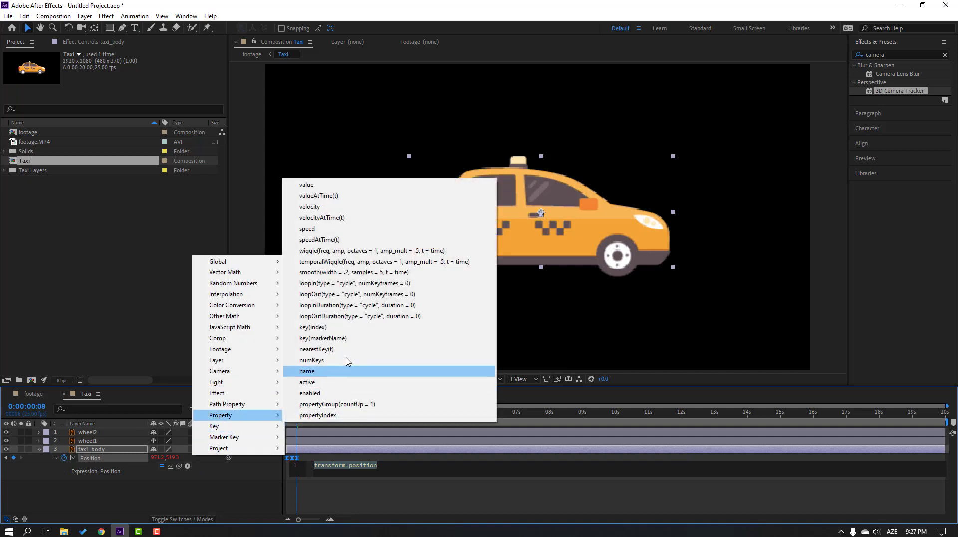
click(399, 316)
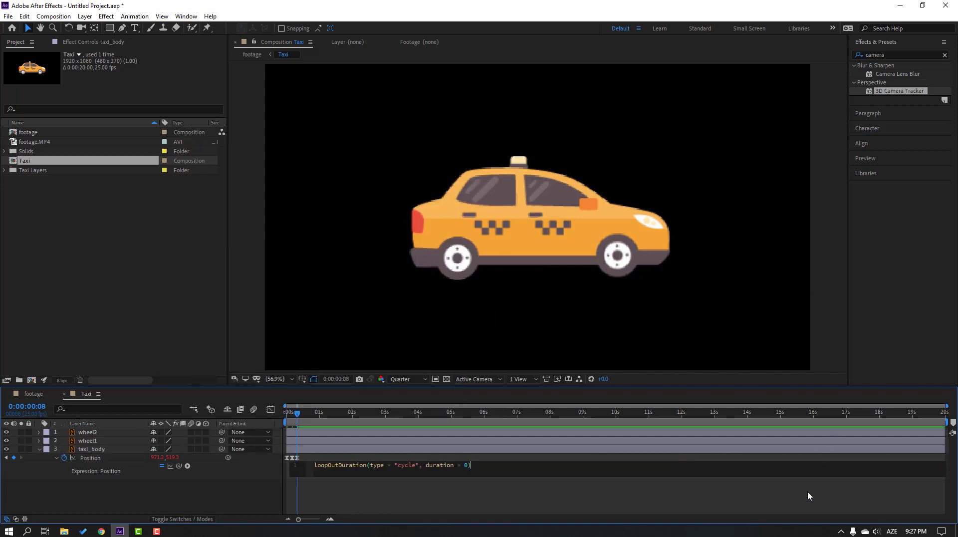
click(795, 492)
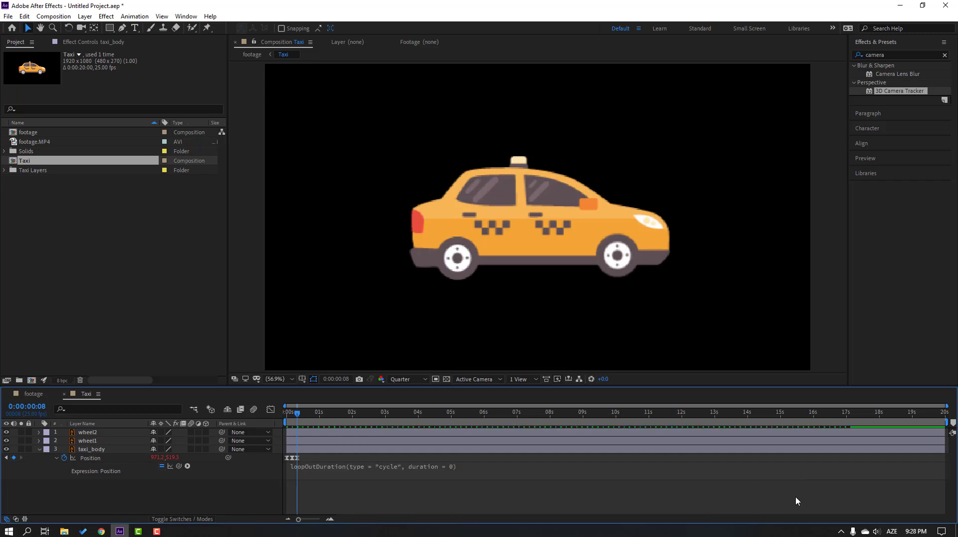
Spread and nudge the Position keyframes to slow the looping bounce, previewing the timing
drag(309, 412, 286, 416)
key(space)
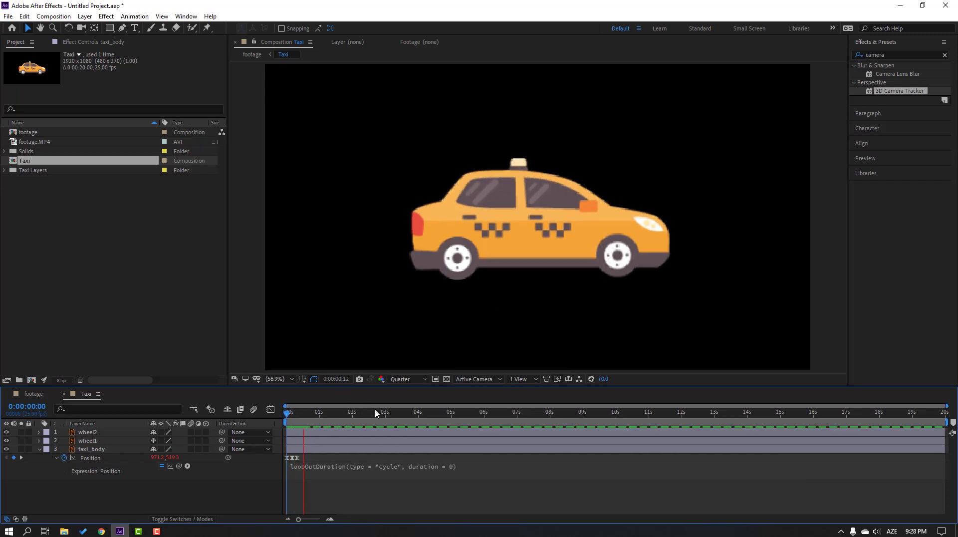
key(space)
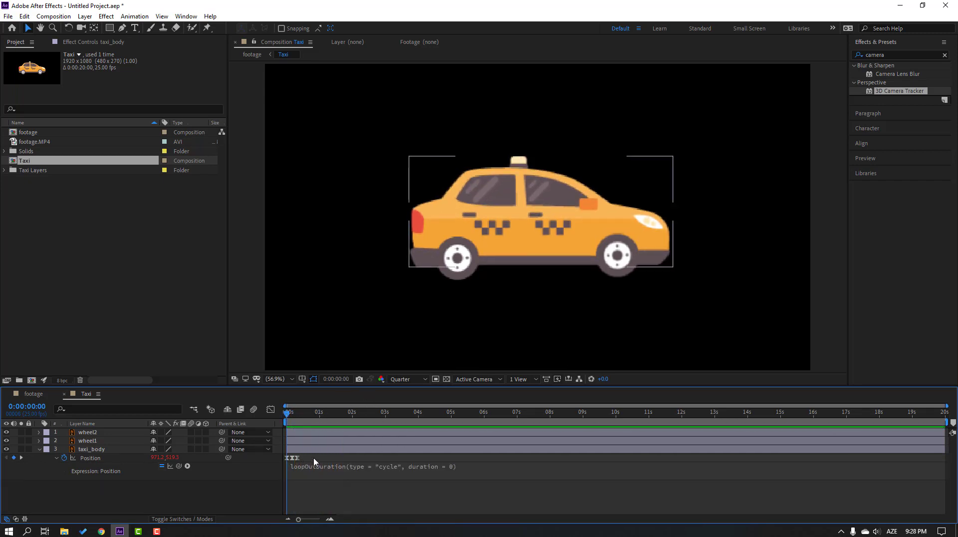
click(275, 458)
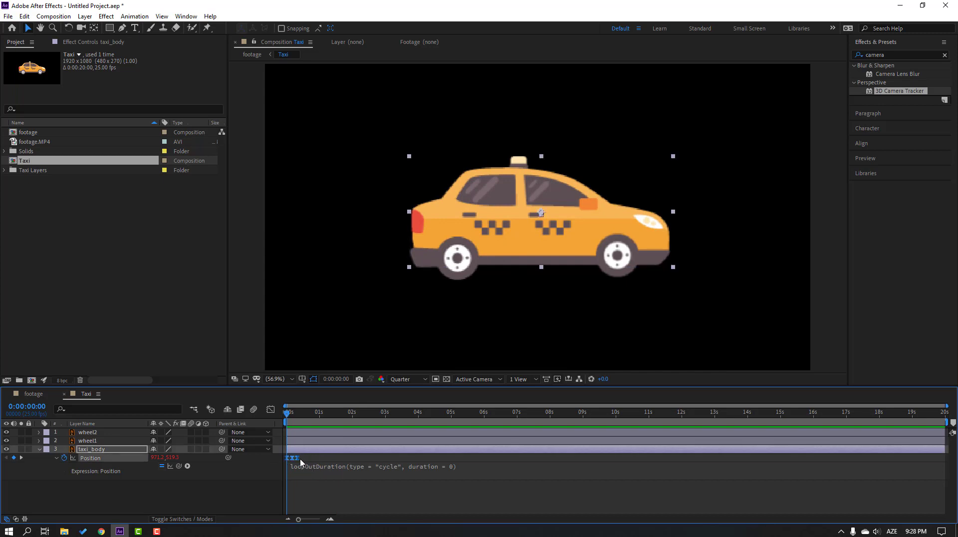
drag(300, 463, 311, 463)
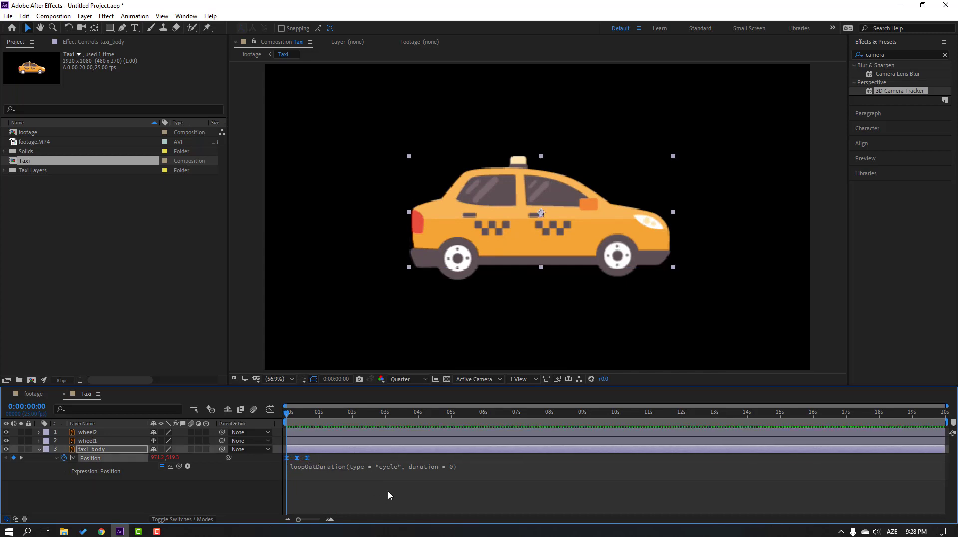
key(space)
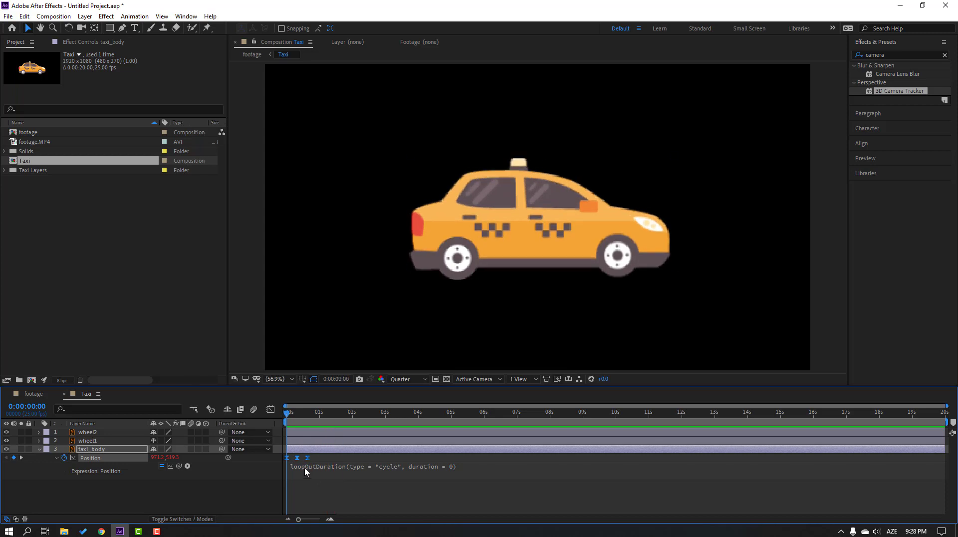
key(space)
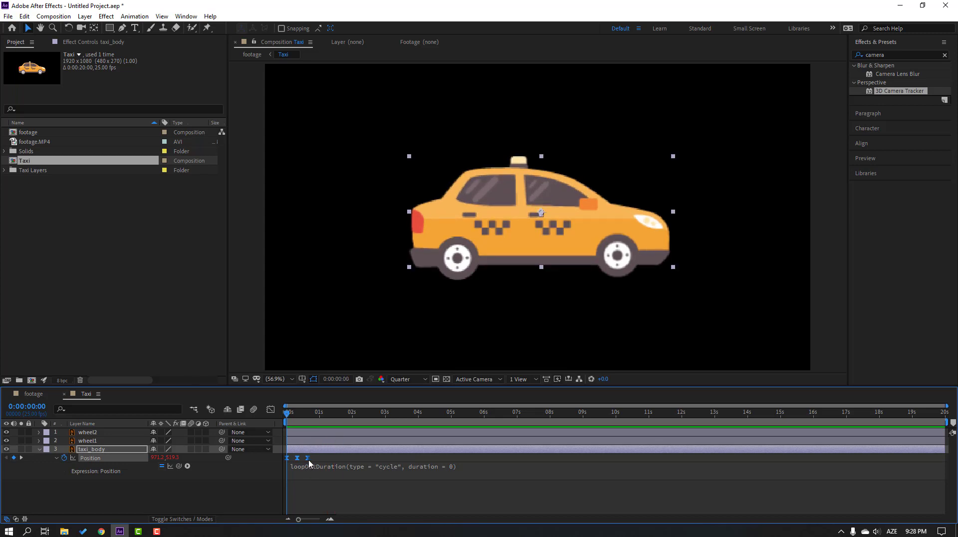
drag(308, 464, 306, 464)
key(space)
Set starting Rotation keyframes of 0x+0.0° on wheel1 and wheel2 at 0s
click(309, 419)
key(Home)
click(97, 441)
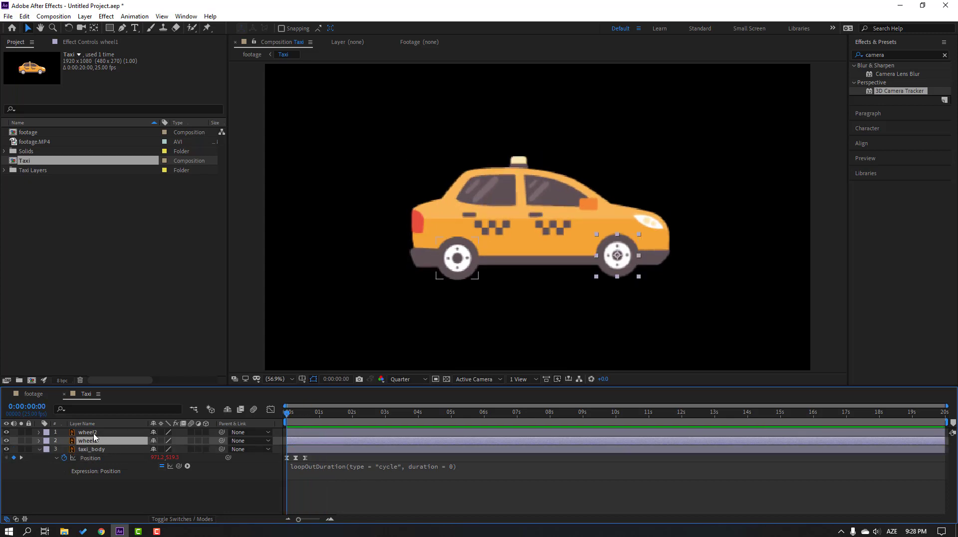
shift+click(94, 432)
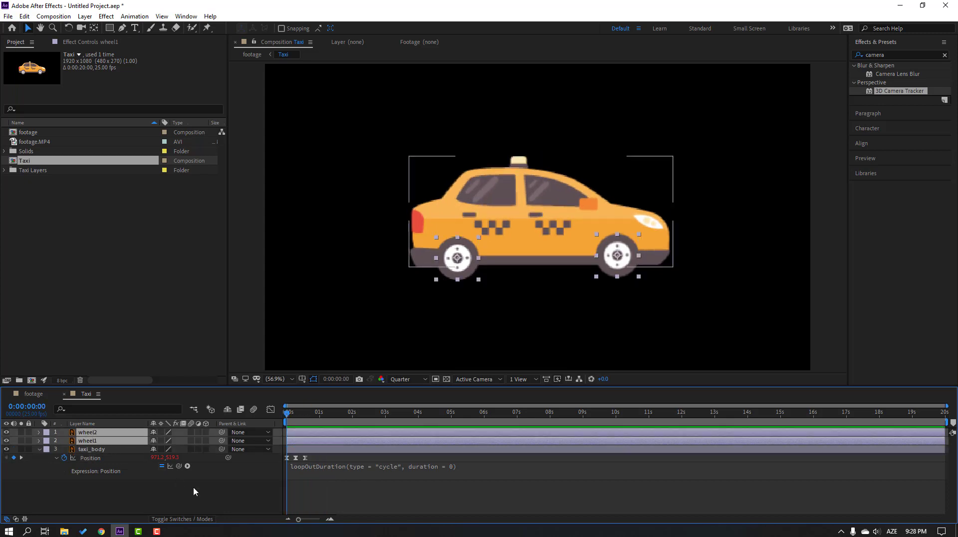
key(r)
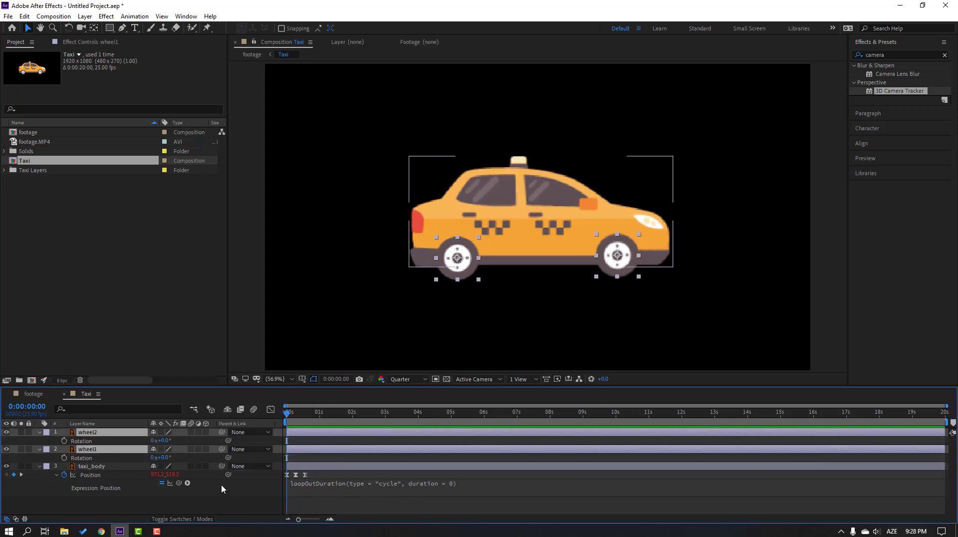
key(alt+shift+r)
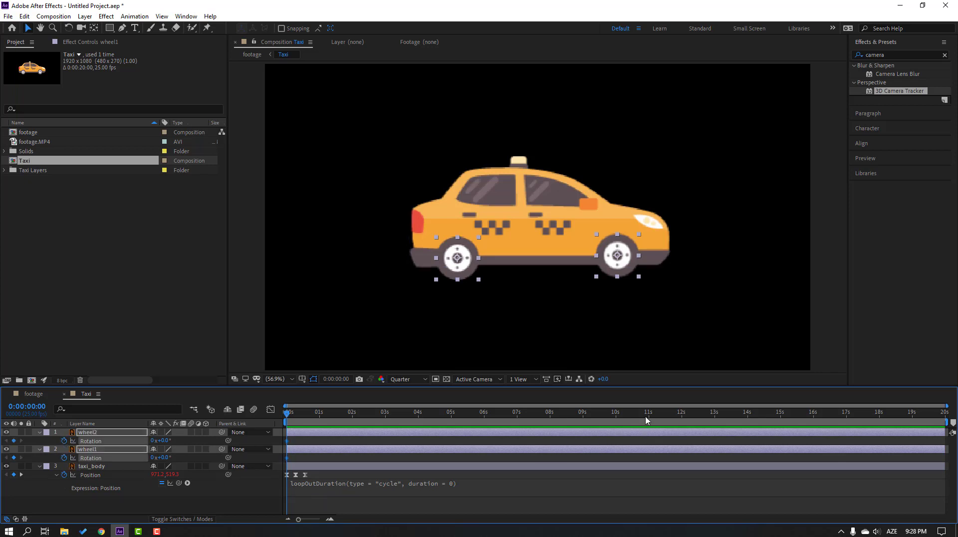
At 0:00:13:23, set both wheels' Rotation to 12 revolutions and preview the spin
click(747, 415)
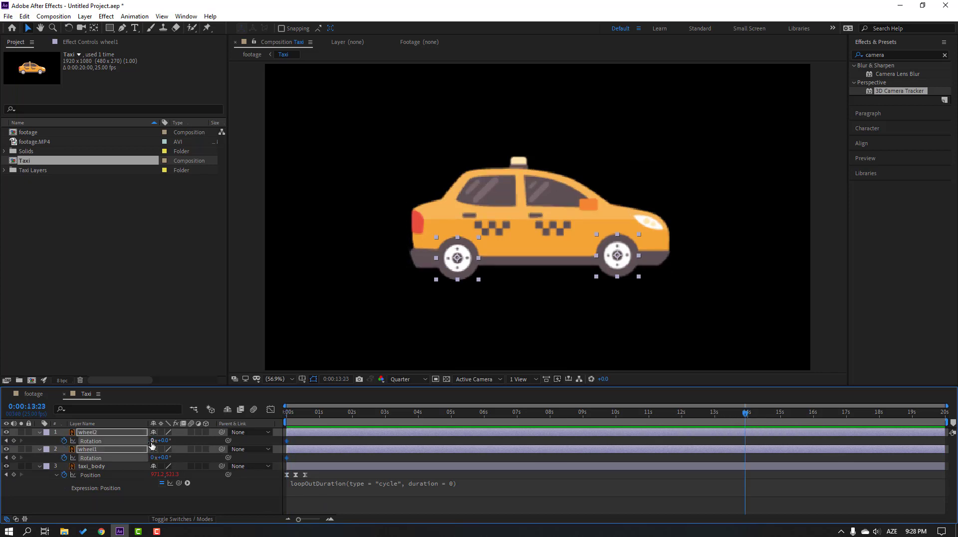
click(152, 441)
text(12)
key(Return)
key(space)
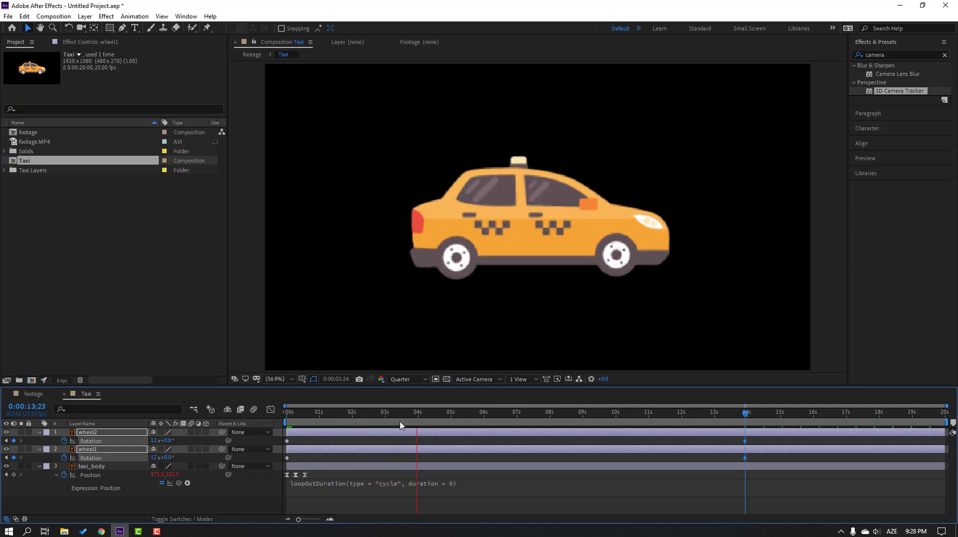
key(space)
Return to the start of the timeline and select only wheel1
key(Home)
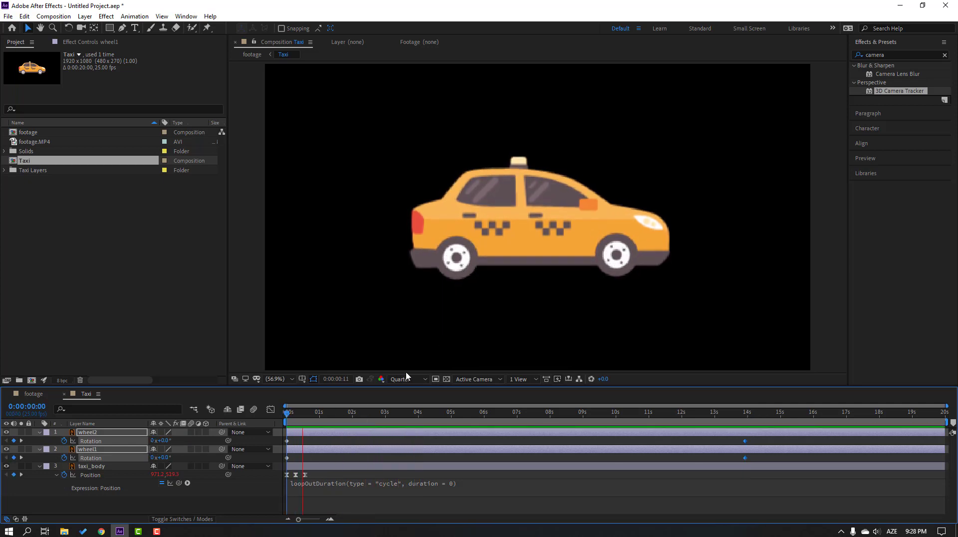
click(103, 508)
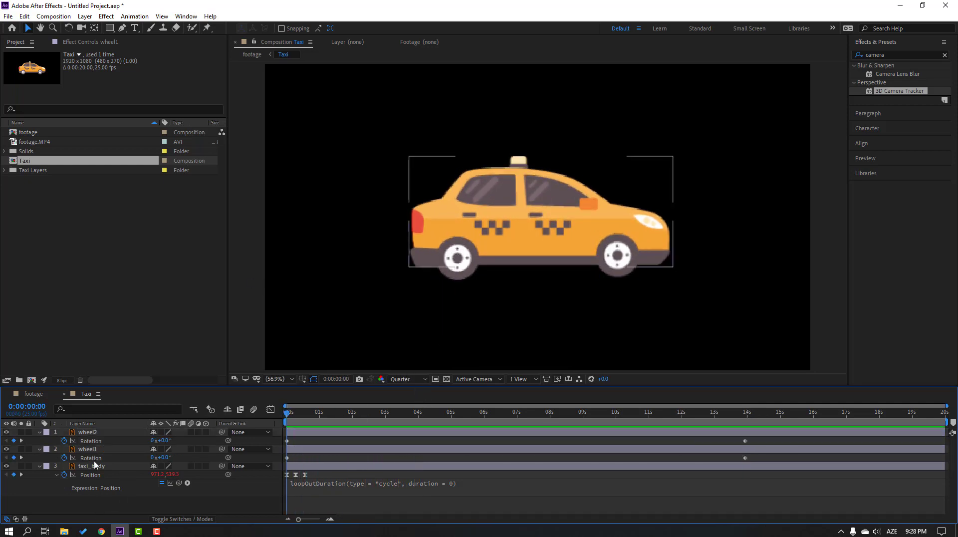
click(115, 449)
click(176, 17)
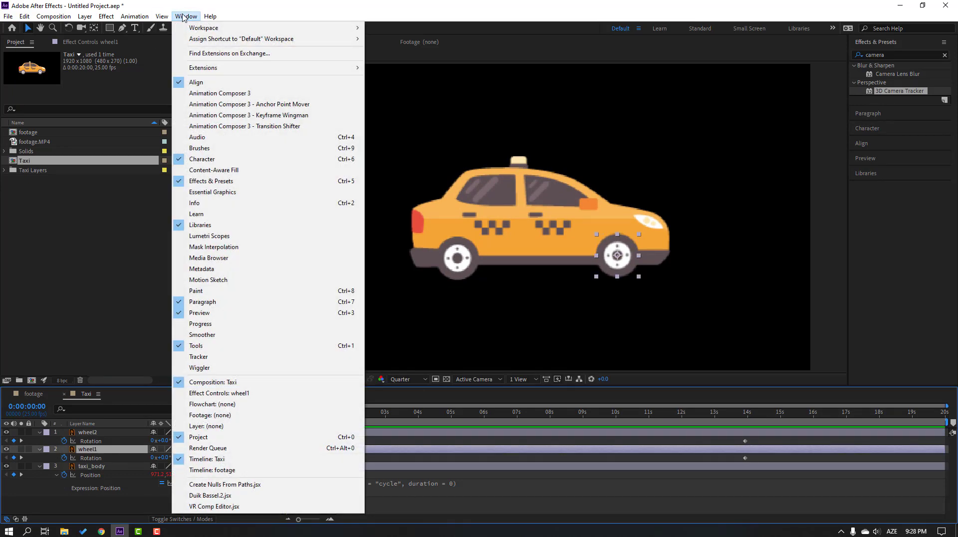
Centre the anchor points of wheel1 and wheel2 with Anchor Point Mover
click(302, 108)
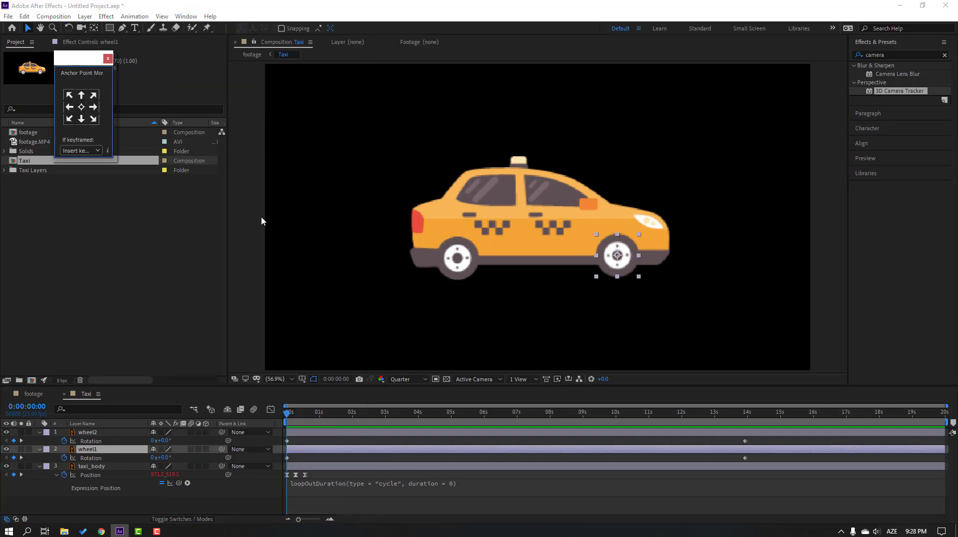
click(82, 109)
click(90, 433)
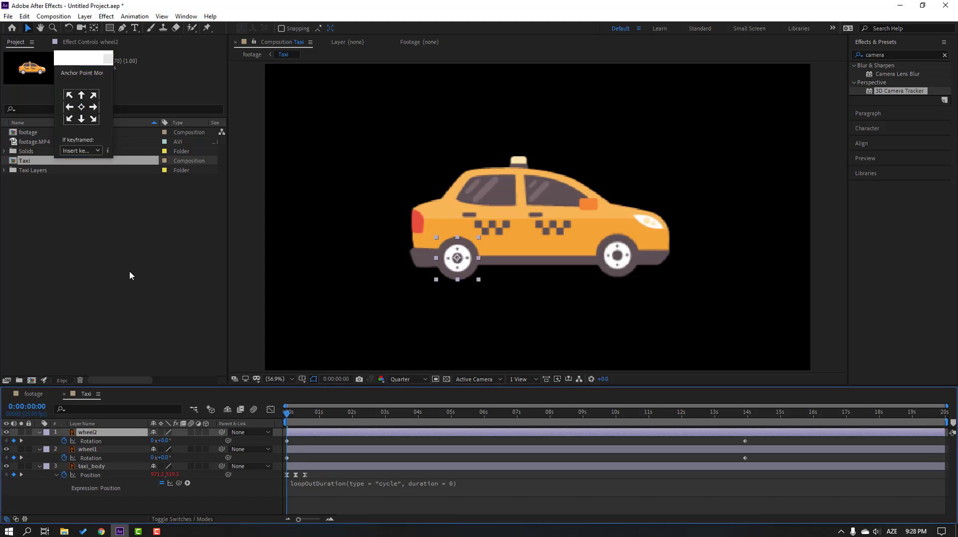
click(83, 114)
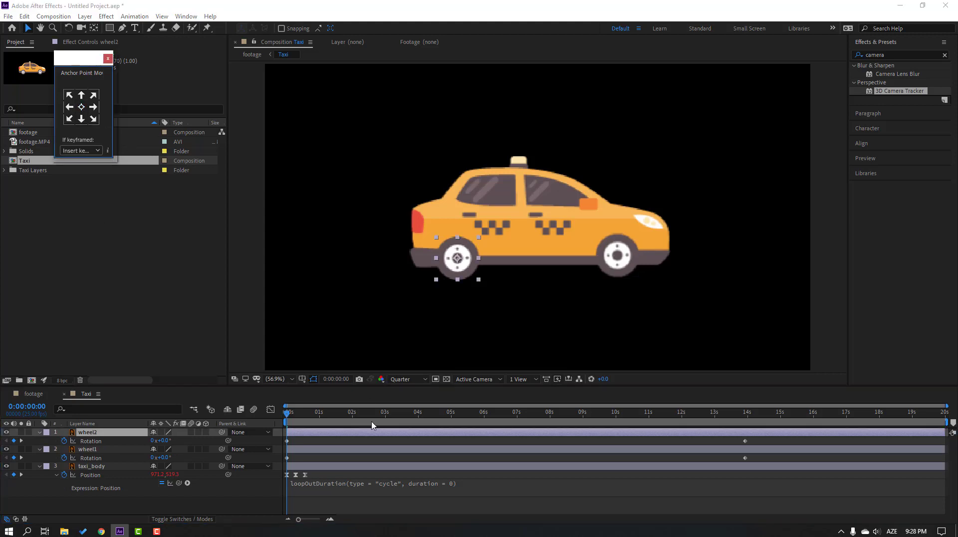
click(385, 461)
Raise the wheels' Rotation at 0:00:13:23 to 14 revolutions, then close the panel and Taxi timeline
key(space)
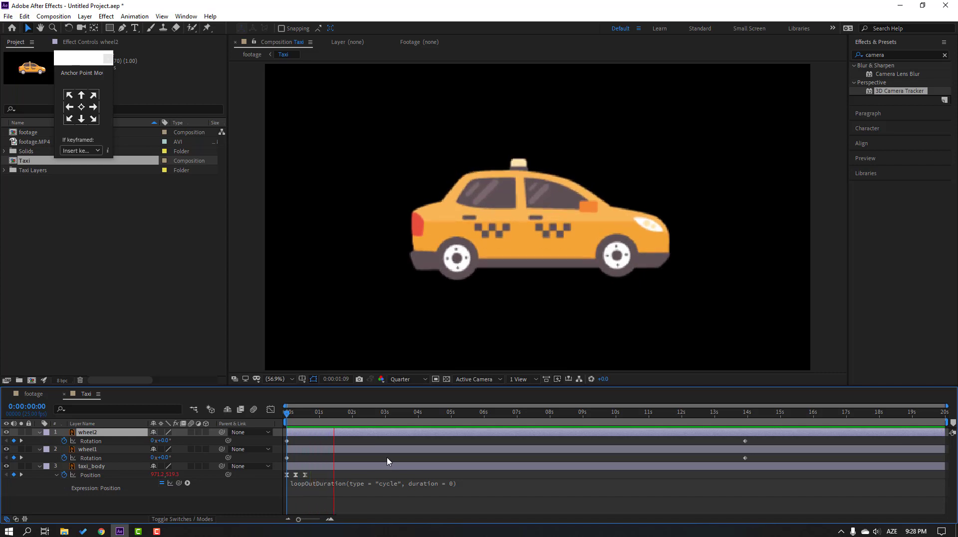
key(comma)
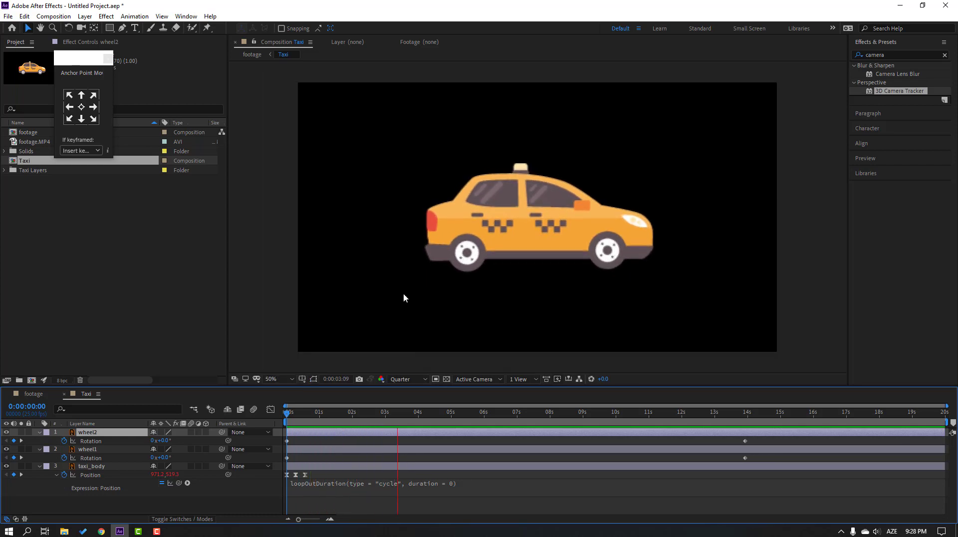
key(space)
click(745, 414)
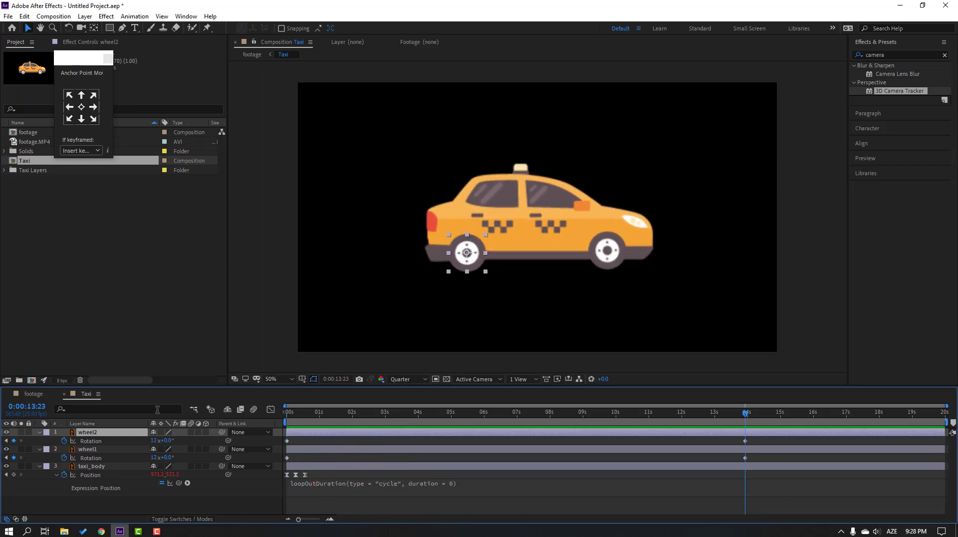
text(14)
click(154, 458)
text(14)
key(Return)
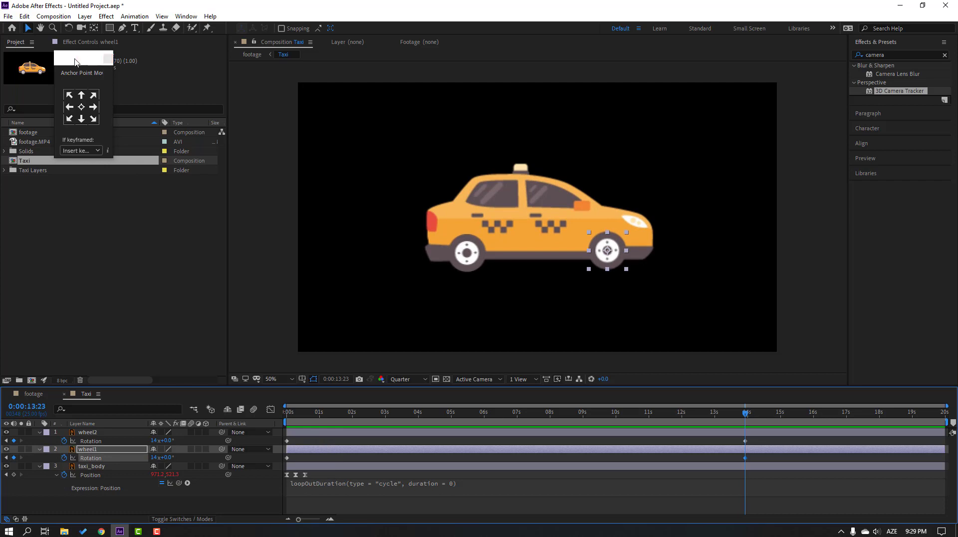
click(108, 59)
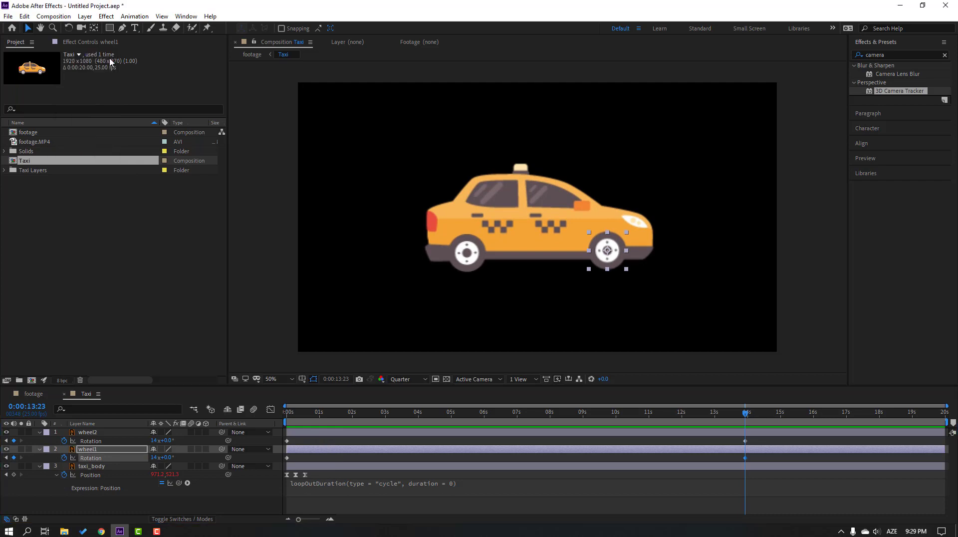
click(64, 395)
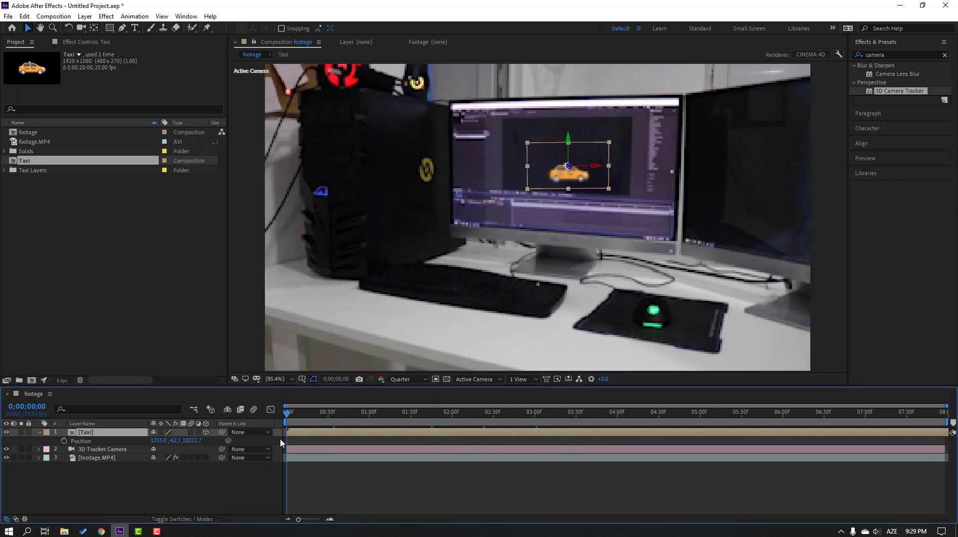
Roughly enlarge the taxi to about 146% and tilt it slightly around Z
key(space)
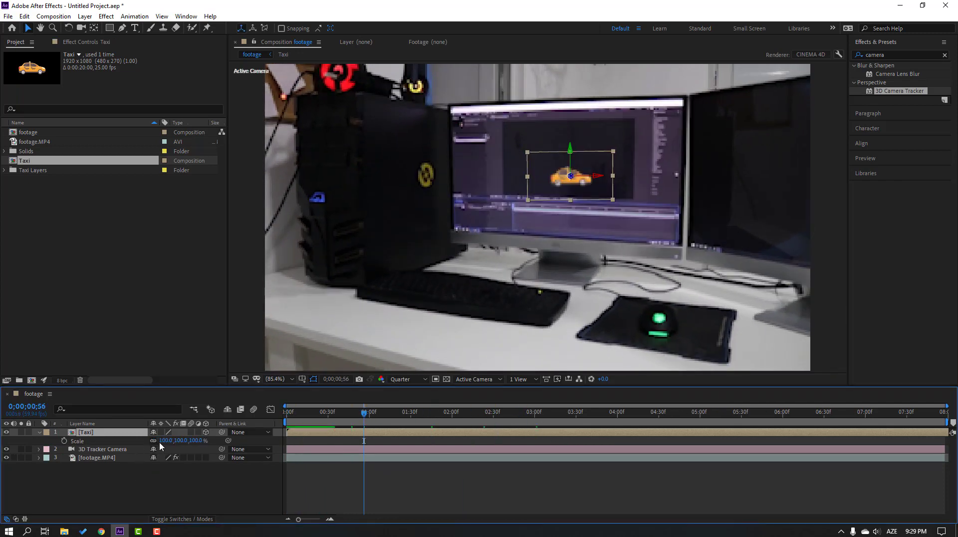
drag(159, 443, 606, 7)
key(r)
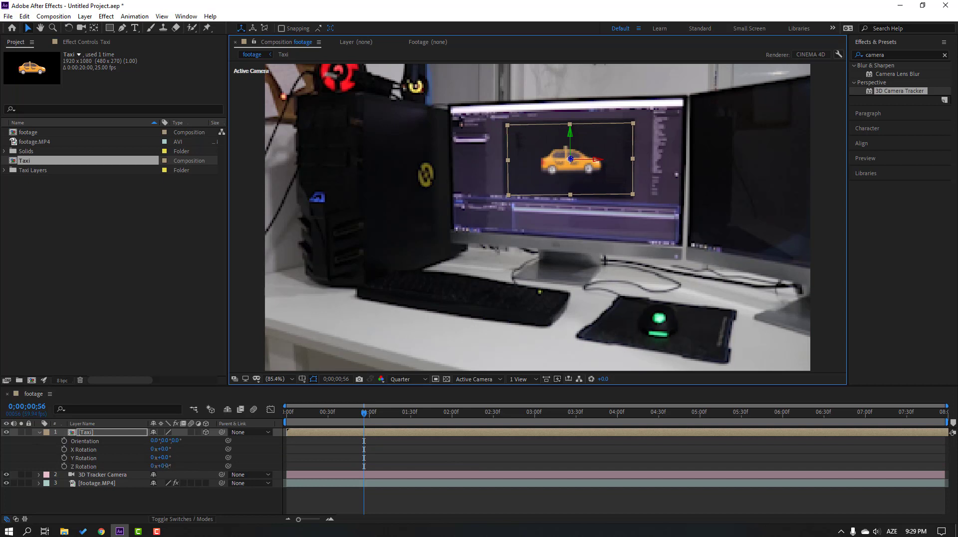
drag(165, 466, 166, 466)
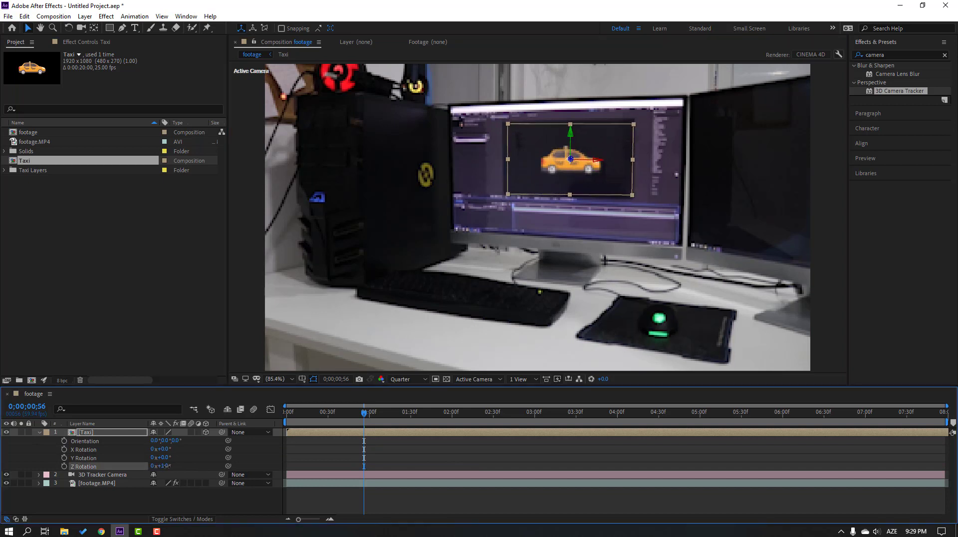
Set the Taxi layer's Scale to exactly 150% and preview it on the footage
click(118, 438)
key(s)
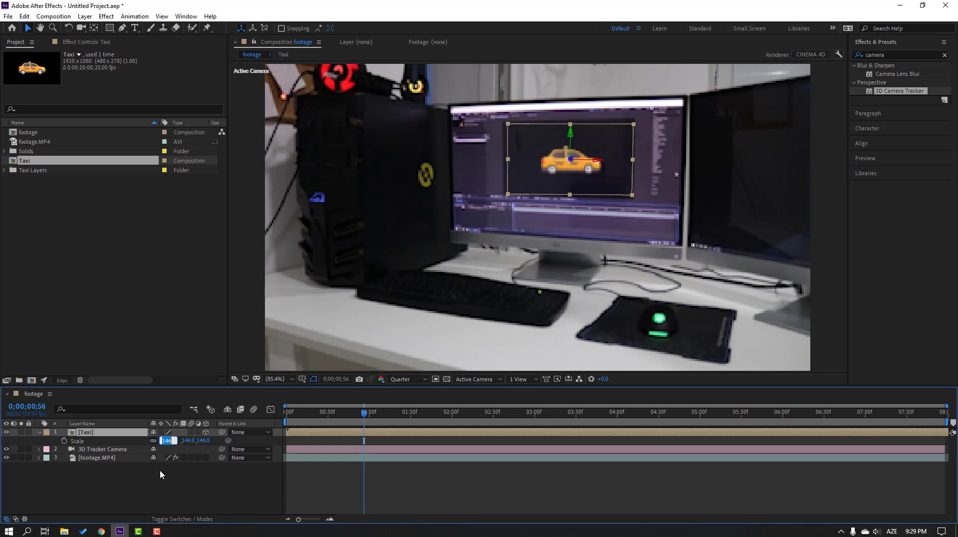
text(150)
key(Return)
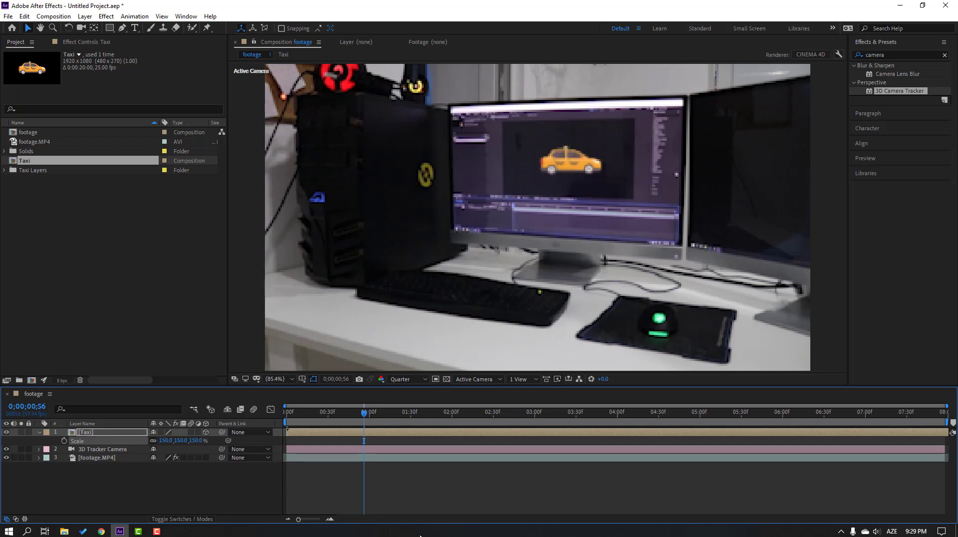
key(space)
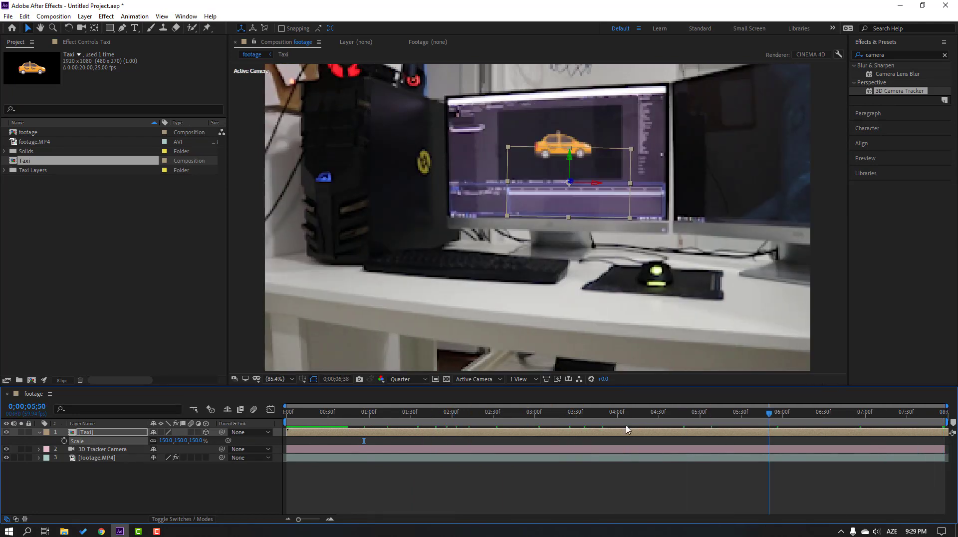
key(space)
click(39, 432)
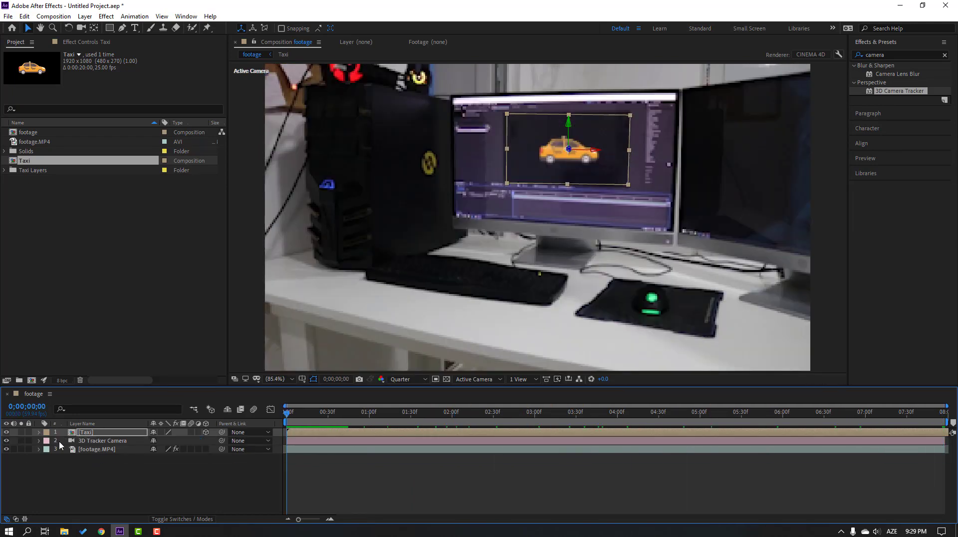
Import mouse.png into the project
click(107, 223)
right_click(97, 218)
mouse_move(160, 270)
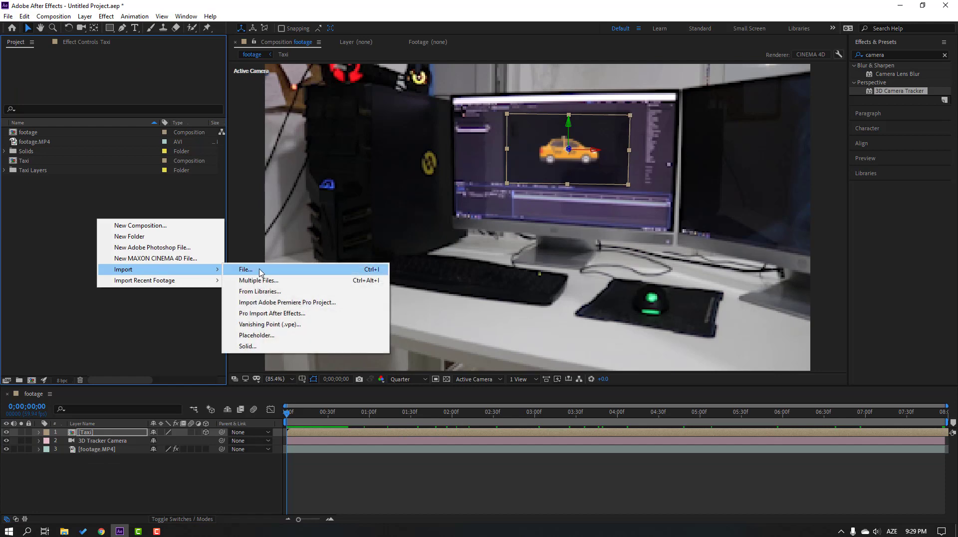
click(234, 271)
click(463, 210)
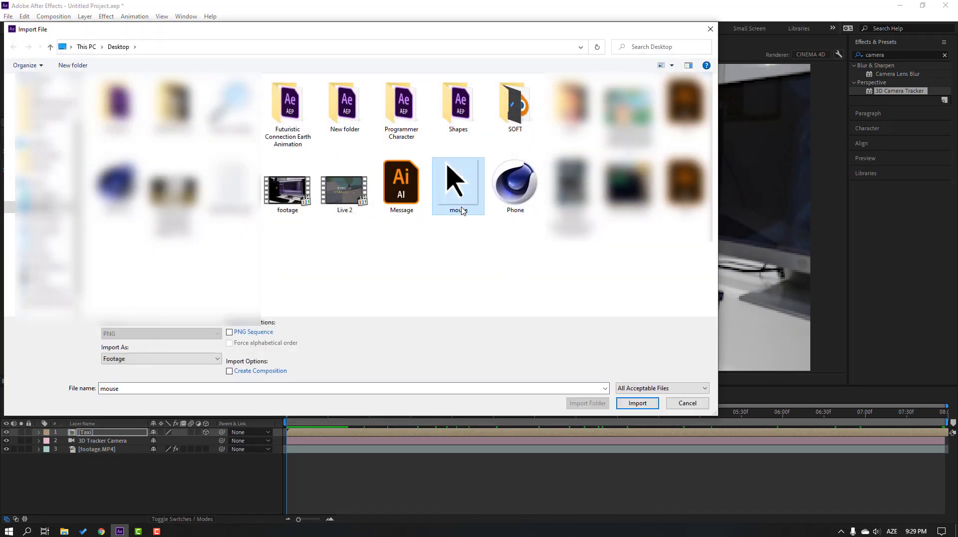
click(638, 403)
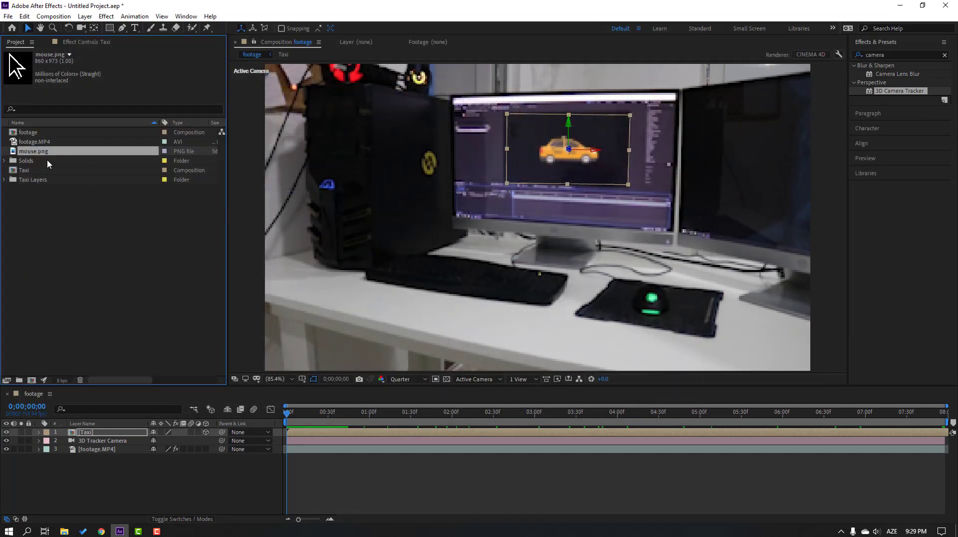
Add mouse.png to the footage composition, shrink it to about 16%, and check the Taxi position
drag(43, 152, 131, 446)
key(s)
drag(529, 223, 628, 250)
drag(165, 444, 159, 445)
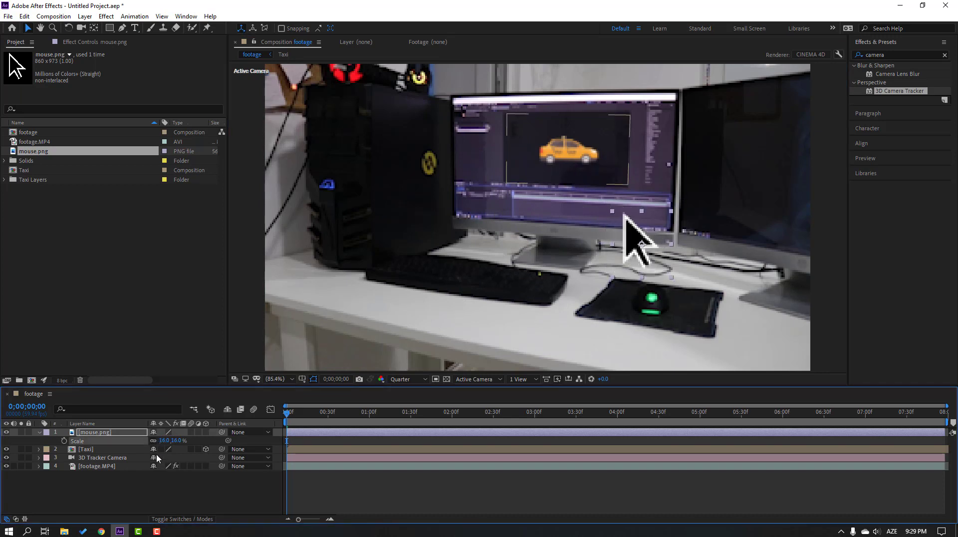
click(87, 450)
key(p)
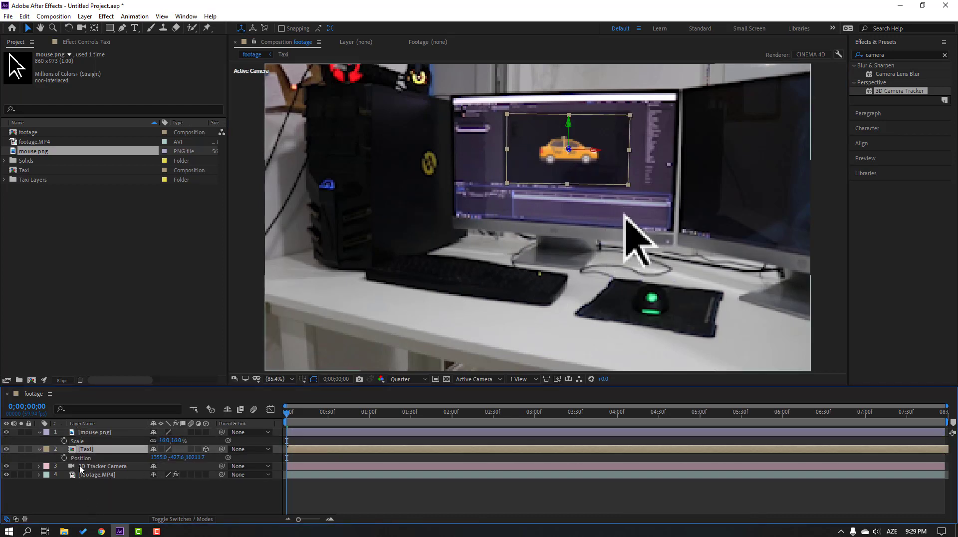
click(39, 449)
Make mouse.png a 3D layer at 178% scale and place the arrow over the taxi
click(96, 433)
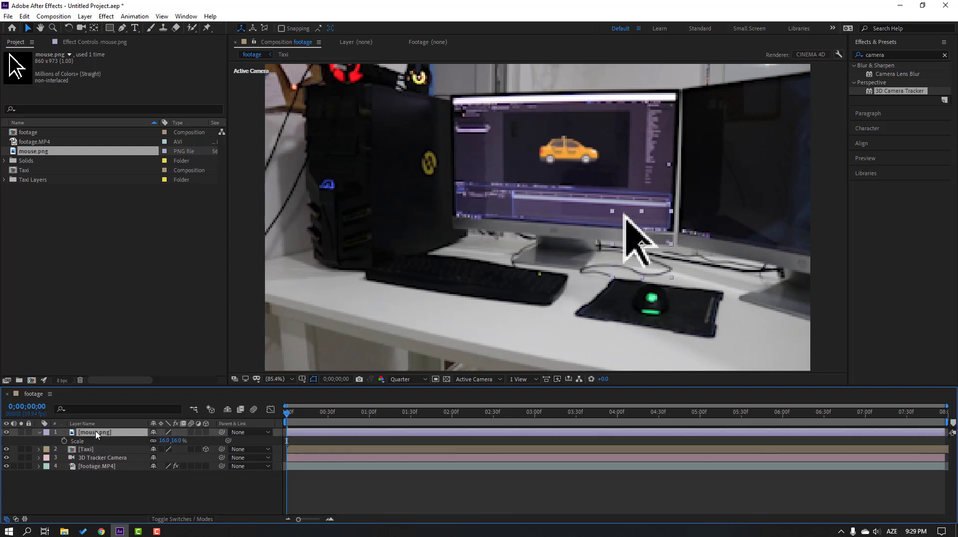
click(206, 433)
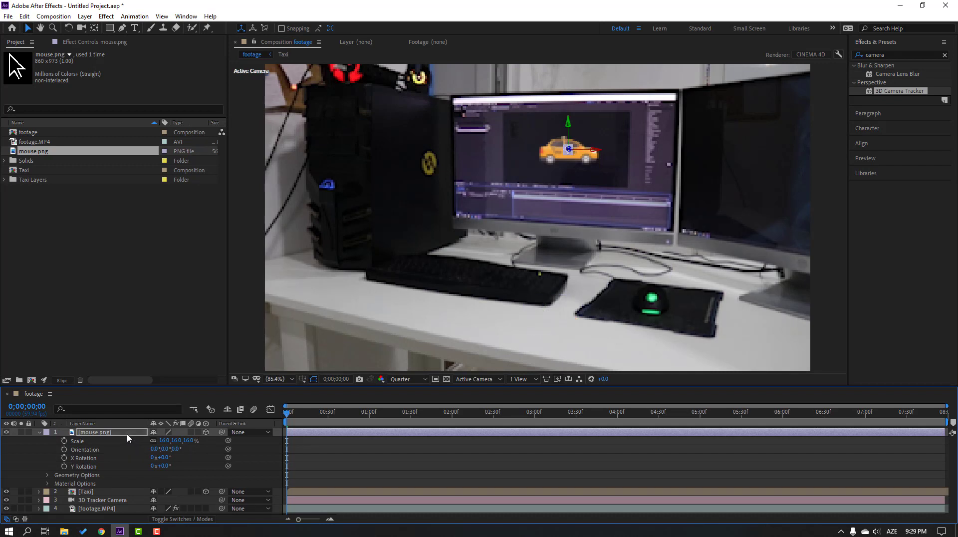
key(s)
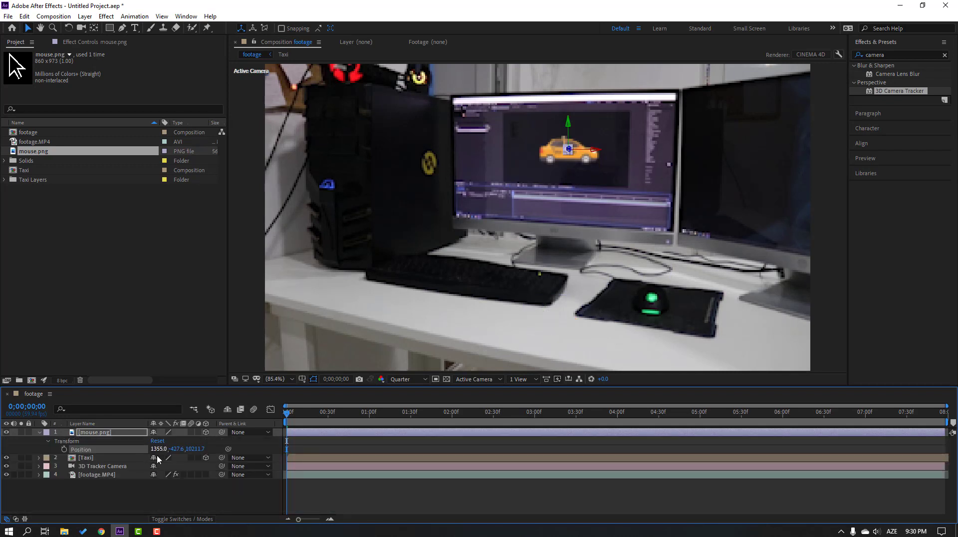
drag(164, 440, 227, 441)
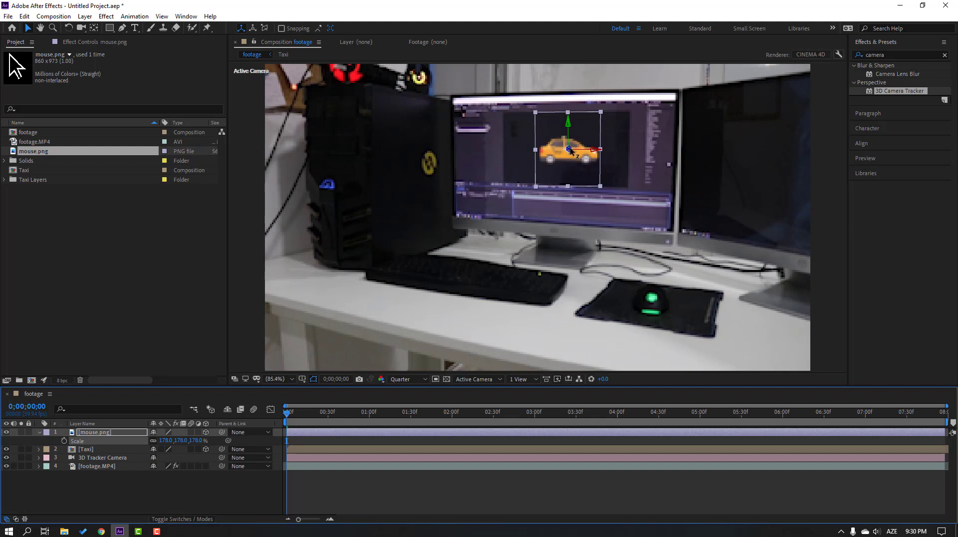
drag(570, 150, 505, 169)
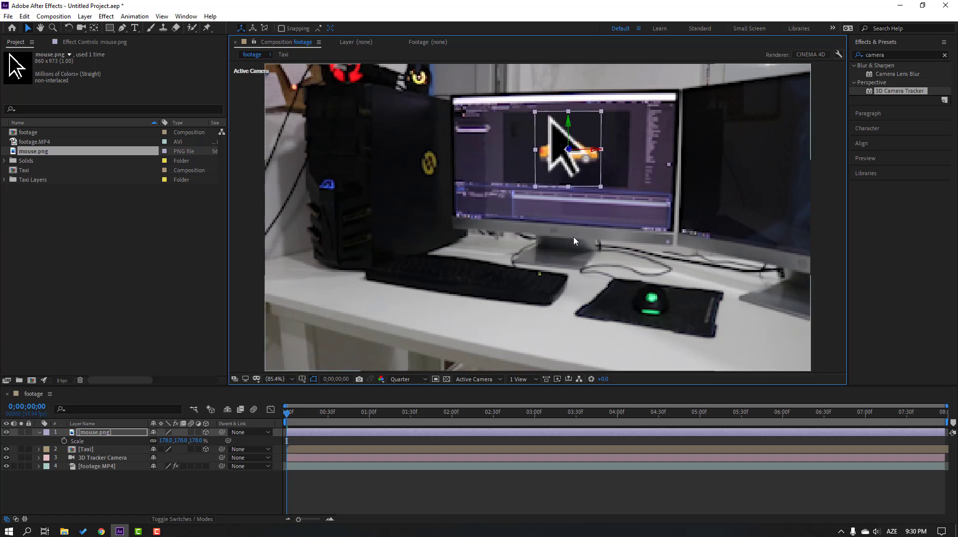
key(comma)
key(comma)
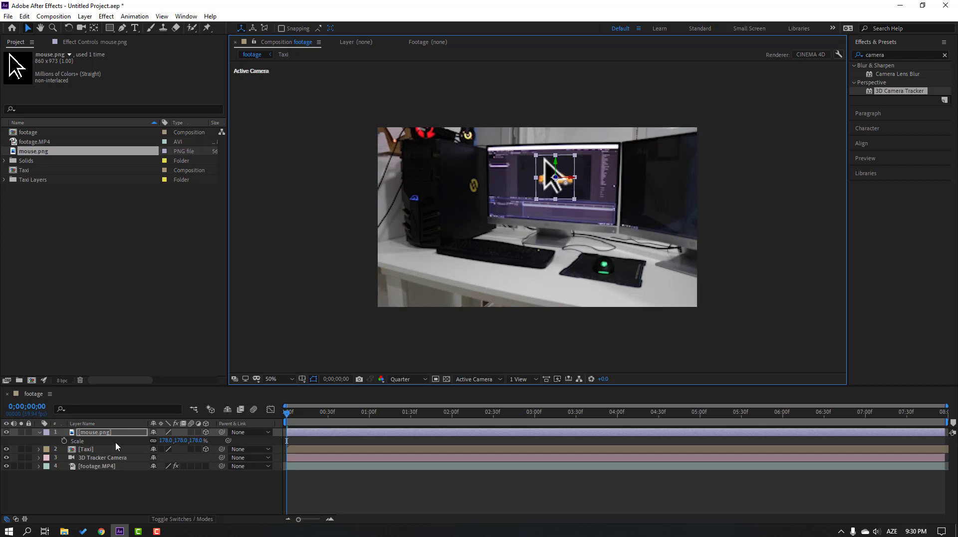
Set a Position keyframe at 1;32 with the arrow pushed off the right of the frame
click(105, 449)
key(p)
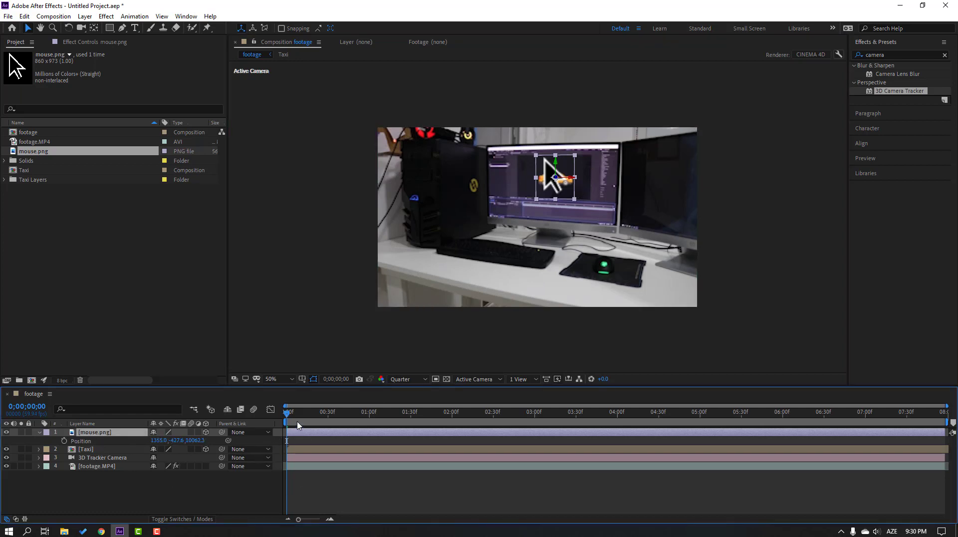
drag(306, 420, 407, 421)
click(65, 441)
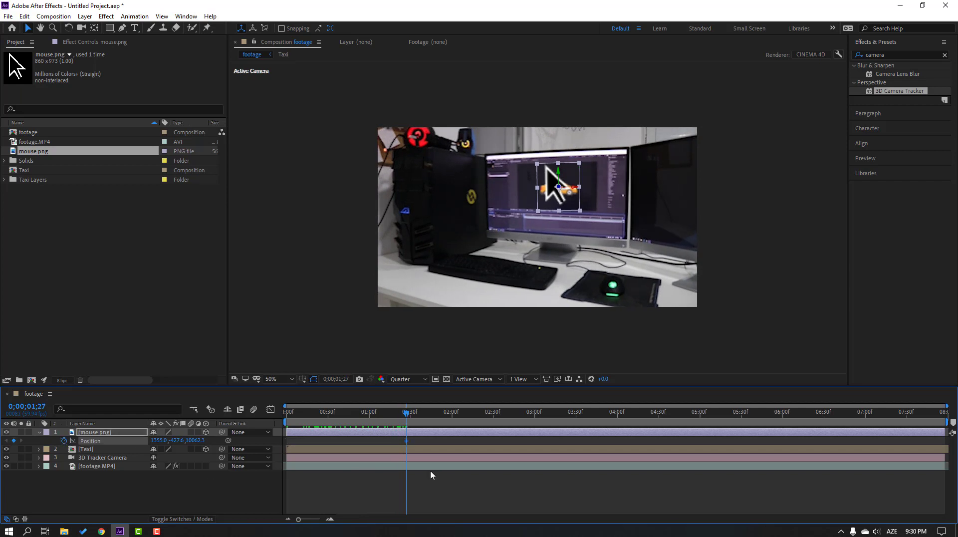
click(435, 416)
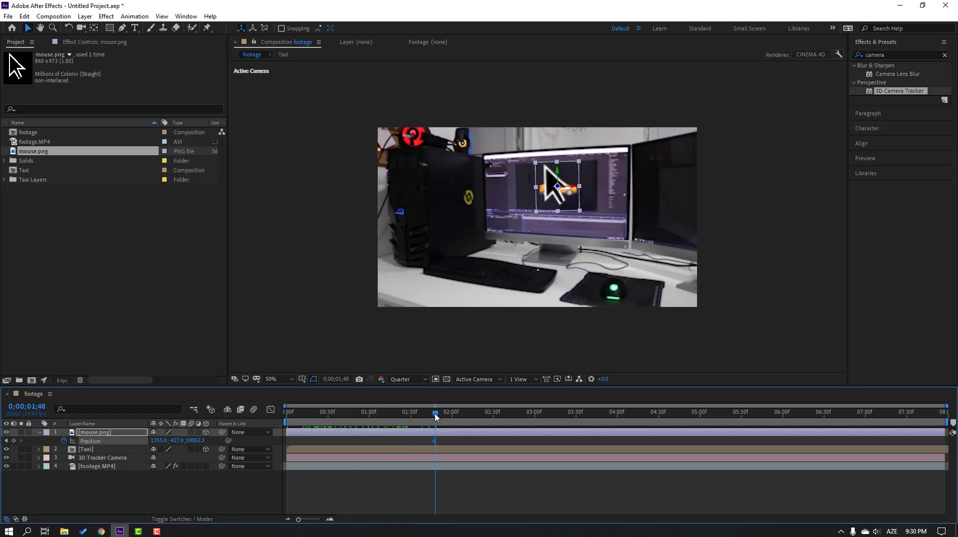
drag(435, 416, 413, 417)
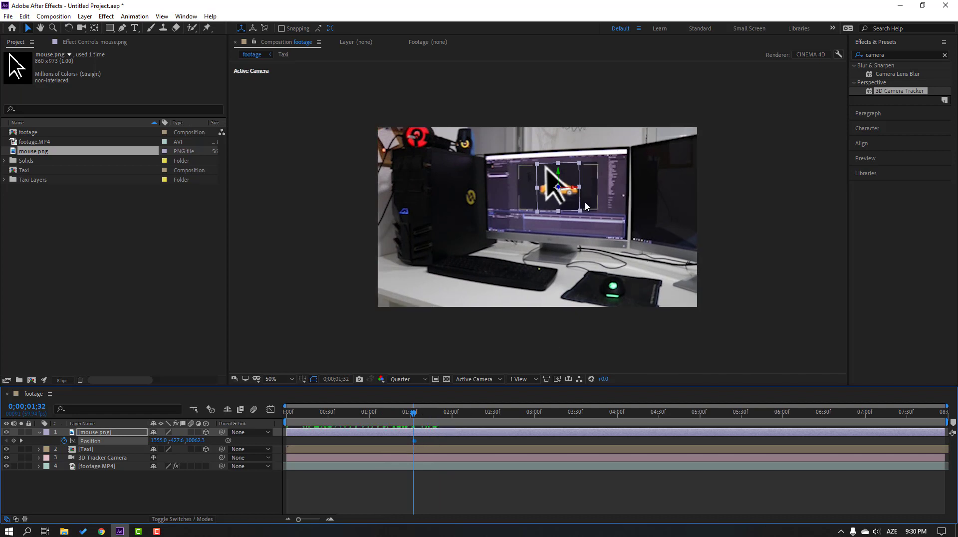
drag(574, 190, 750, 264)
At 2;48, bring the arrow back onto the taxi and select both Position keyframes
click(481, 460)
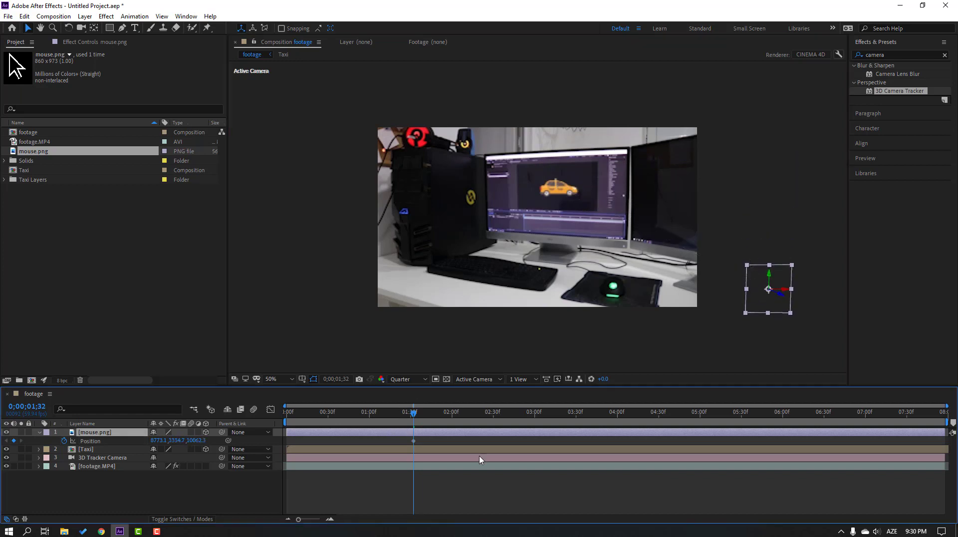
key(space)
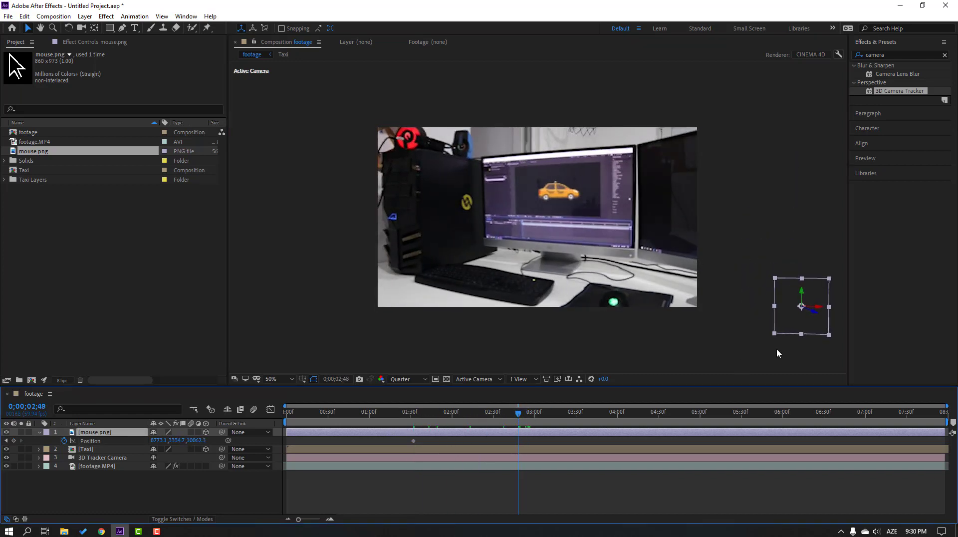
click(822, 312)
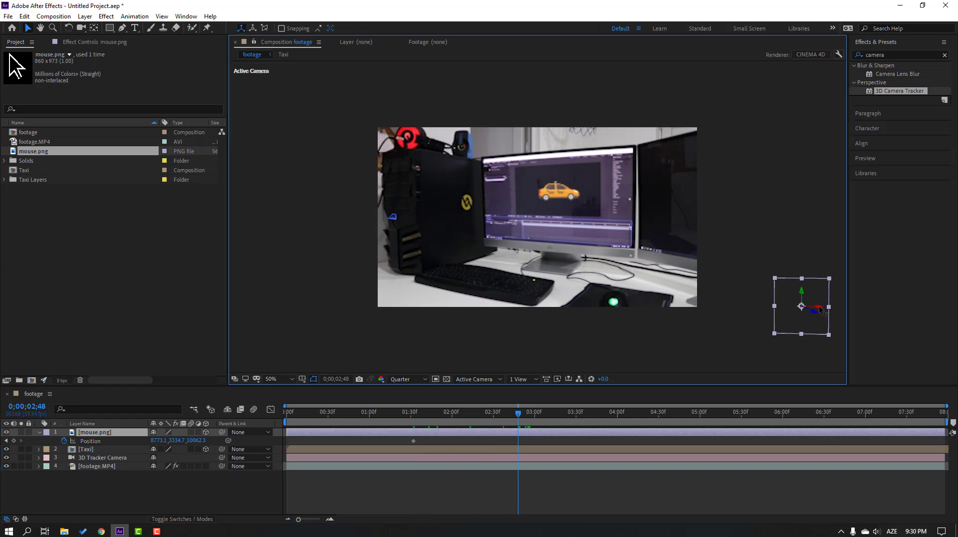
drag(821, 309, 572, 201)
drag(531, 439, 412, 445)
Apply Easy Ease to both arrow Position keyframes and preview the slide-in
right_click(414, 442)
mouse_move(469, 435)
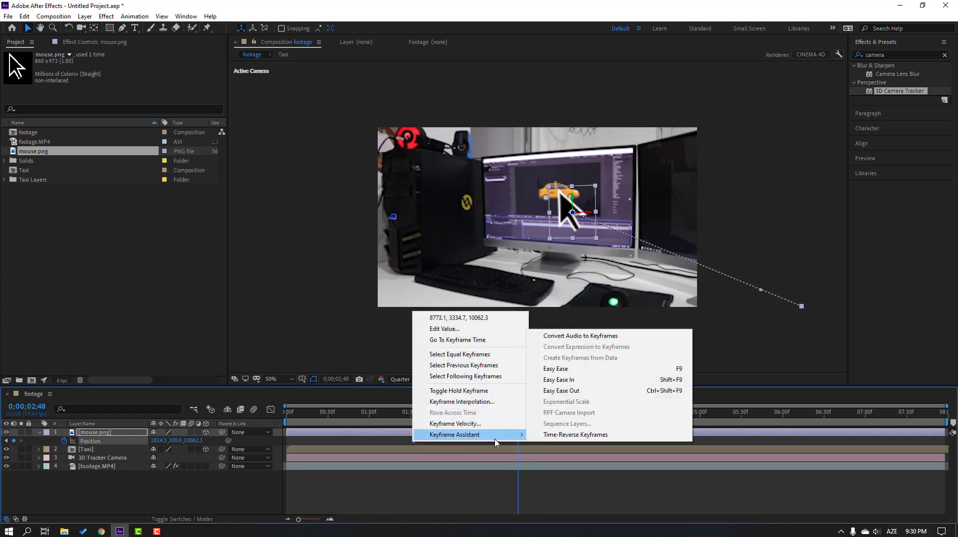
click(557, 370)
drag(399, 411, 359, 407)
click(469, 498)
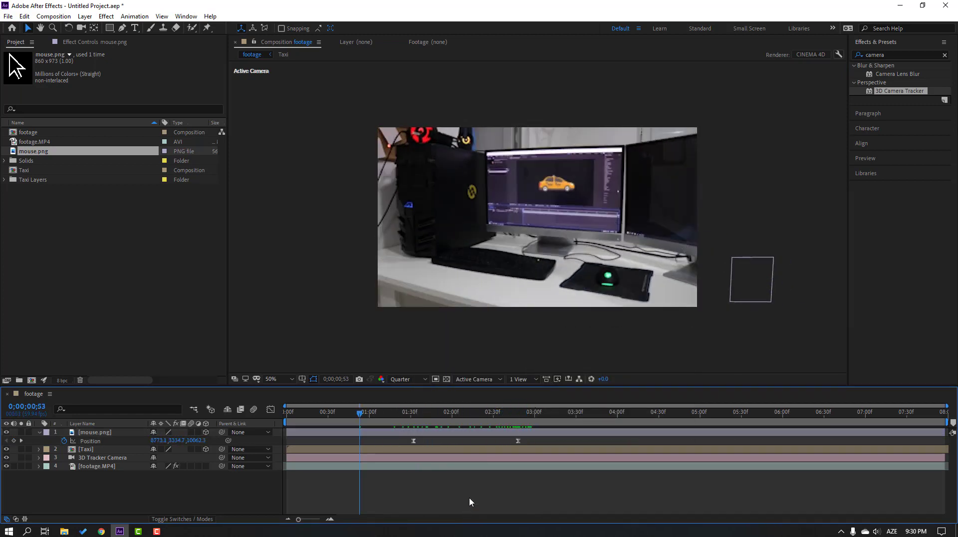
key(space)
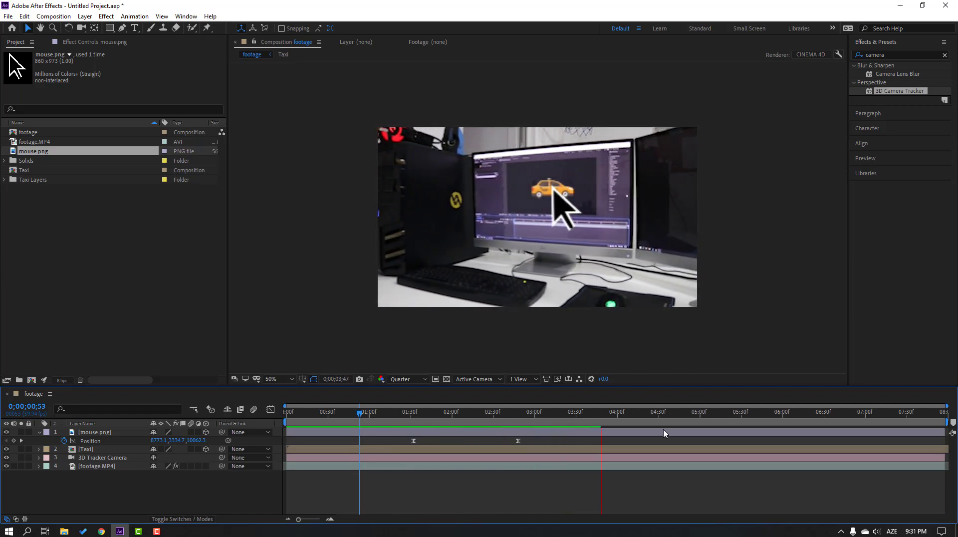
click(674, 419)
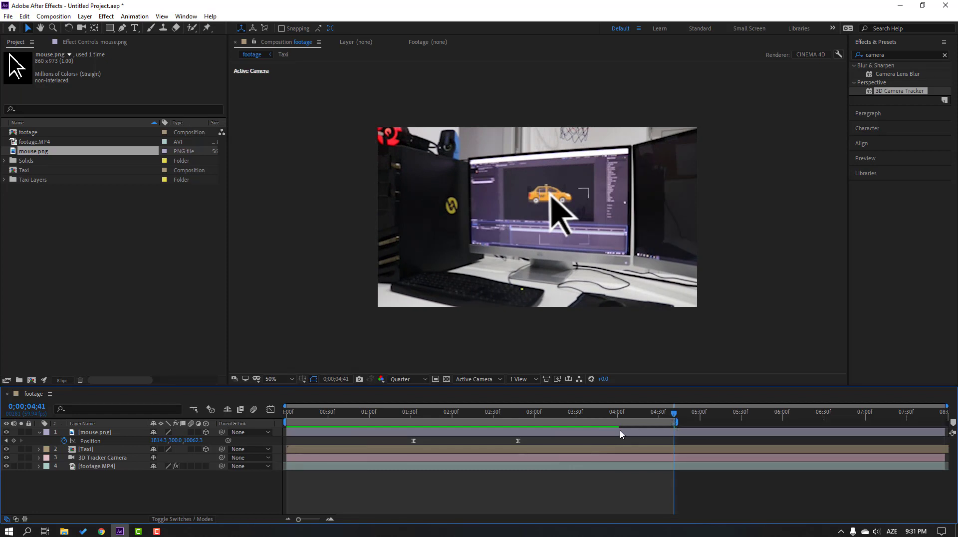
Shift the arrow's Position keyframes earlier so it lands on the taxi around 2 seconds
key(space)
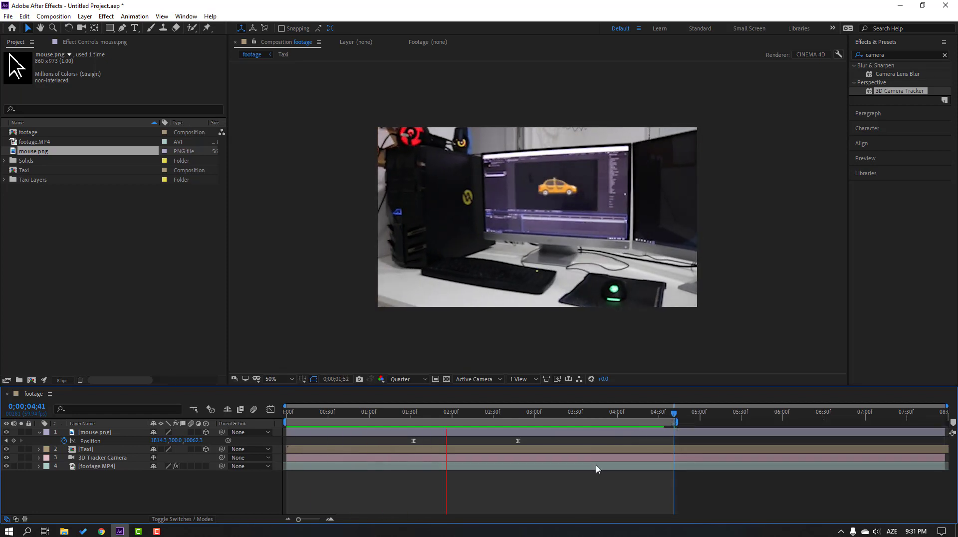
drag(537, 441, 366, 446)
key(space)
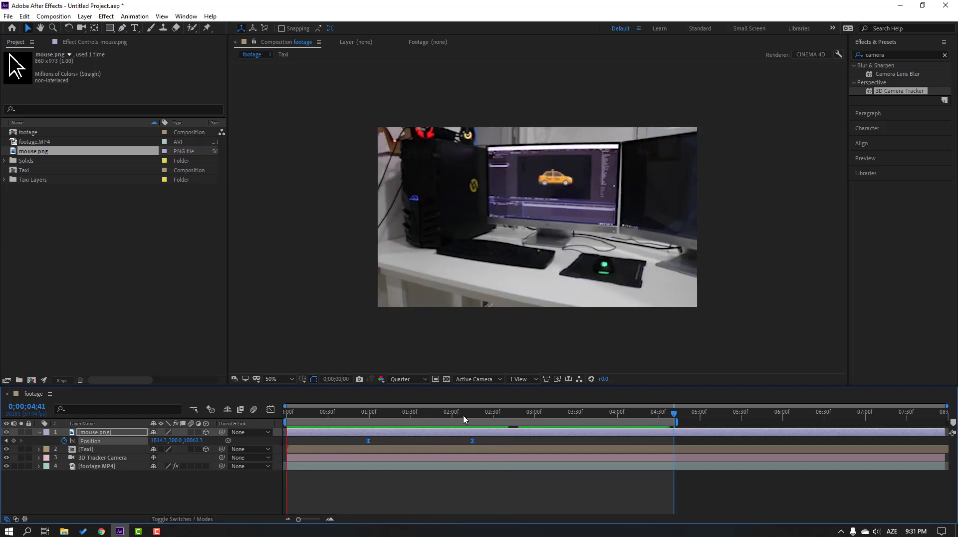
drag(464, 419, 486, 418)
Add a hold Position keyframe at 2;25 and slide the arrow off-frame right at 3;30
click(382, 486)
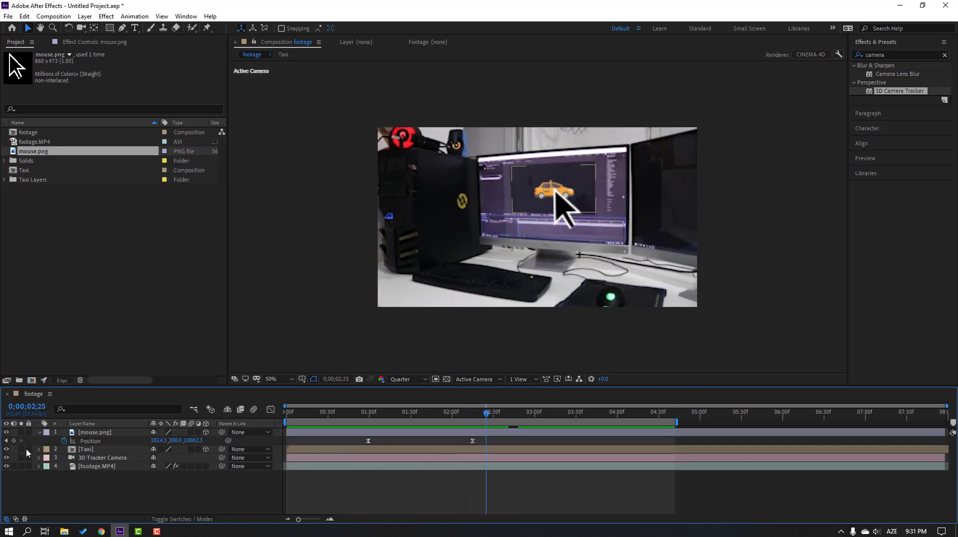
click(14, 441)
drag(494, 418, 580, 406)
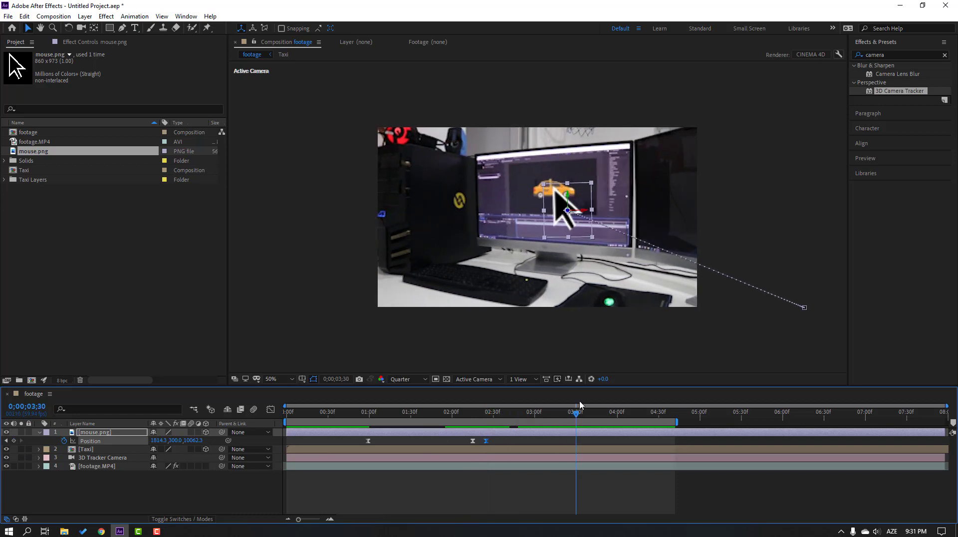
drag(583, 211, 798, 212)
Preview the arrow animation and shift two Position keyframes slightly later
drag(452, 417, 482, 416)
click(601, 496)
key(space)
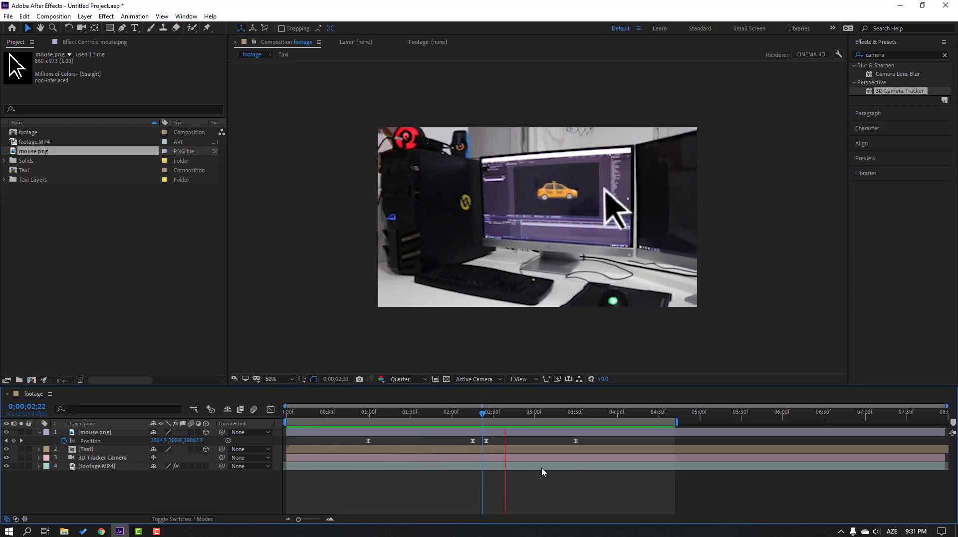
drag(594, 438, 495, 441)
click(589, 446)
click(587, 432)
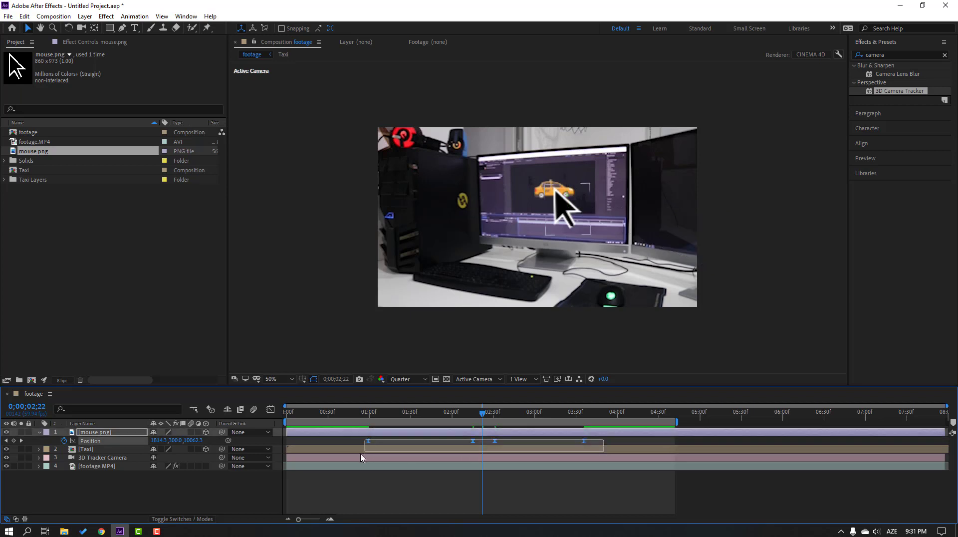
In the speed graph, ease the arrow's slide-out keyframes to about 63.52% influence
click(270, 410)
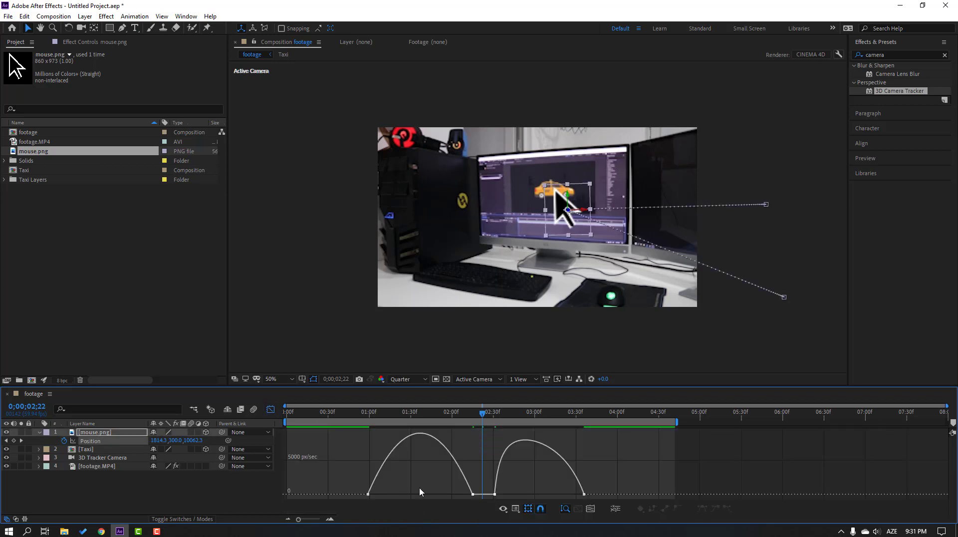
drag(419, 492, 393, 494)
drag(455, 495, 435, 497)
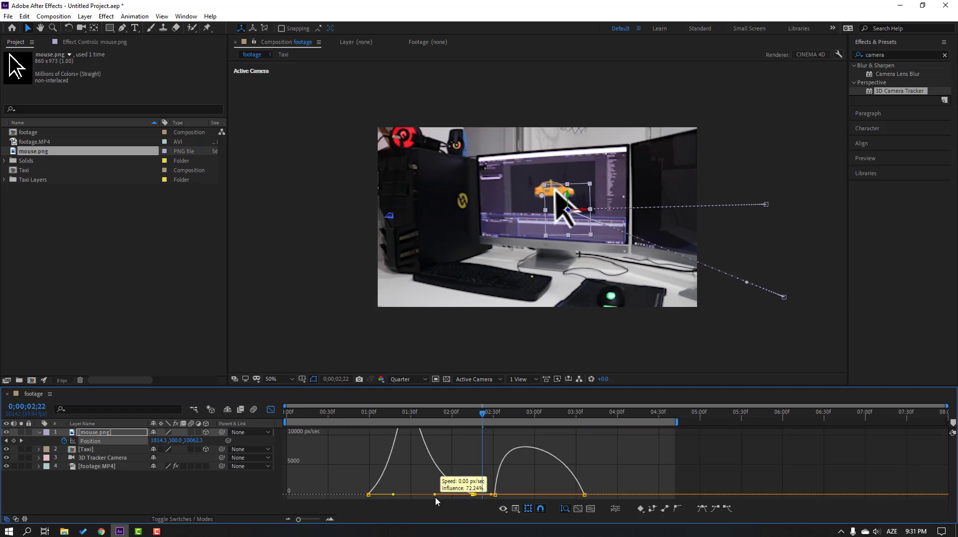
click(520, 495)
key(ctrl+a)
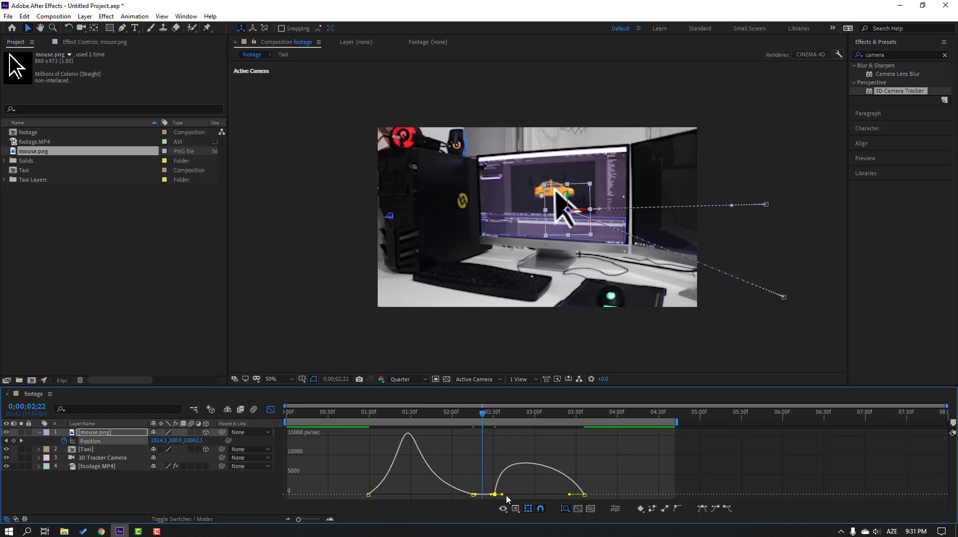
drag(505, 495, 524, 496)
Preview the refined arrow motion and return the timeline to layer bars
key(space)
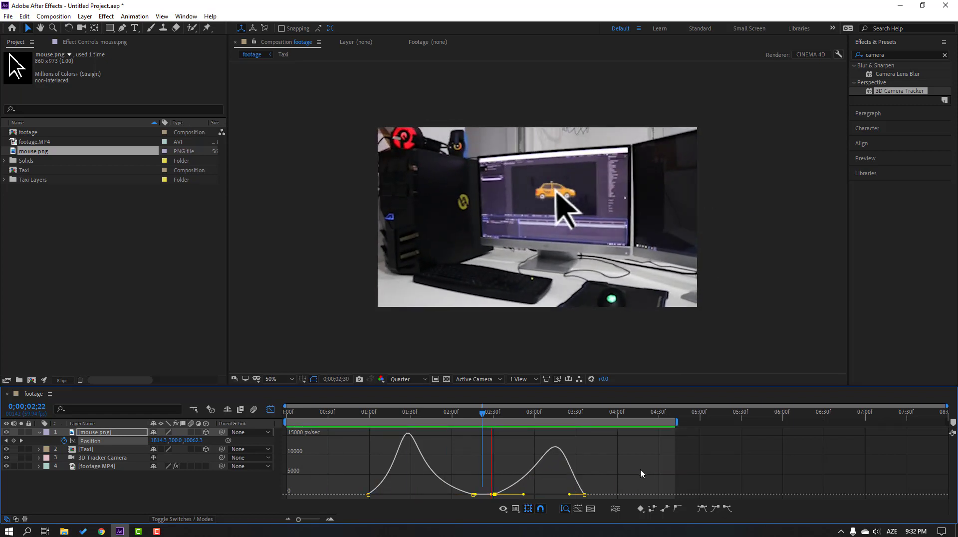
key(space)
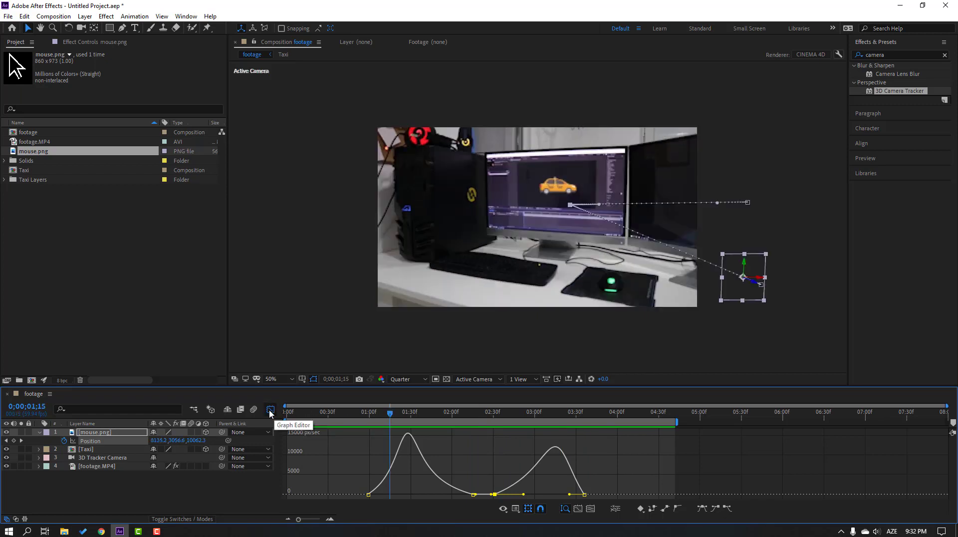
click(270, 411)
Nudge the arrow right at the 0;00;02;15 keyframe to 2478.0, 408.3, 10059.2, then go to 2;31
drag(375, 423, 468, 422)
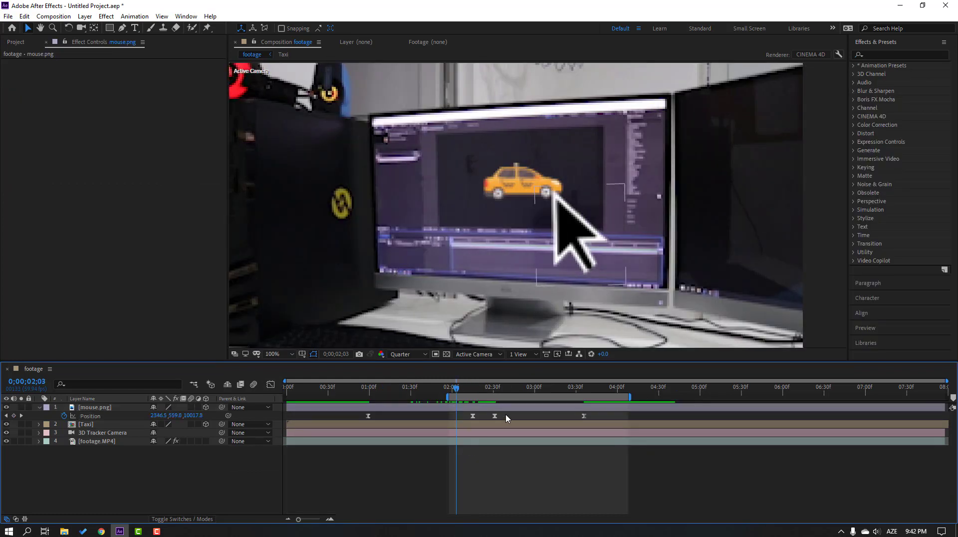
click(507, 418)
scroll(478, 391, up, 3)
drag(477, 390, 522, 394)
drag(542, 223, 579, 223)
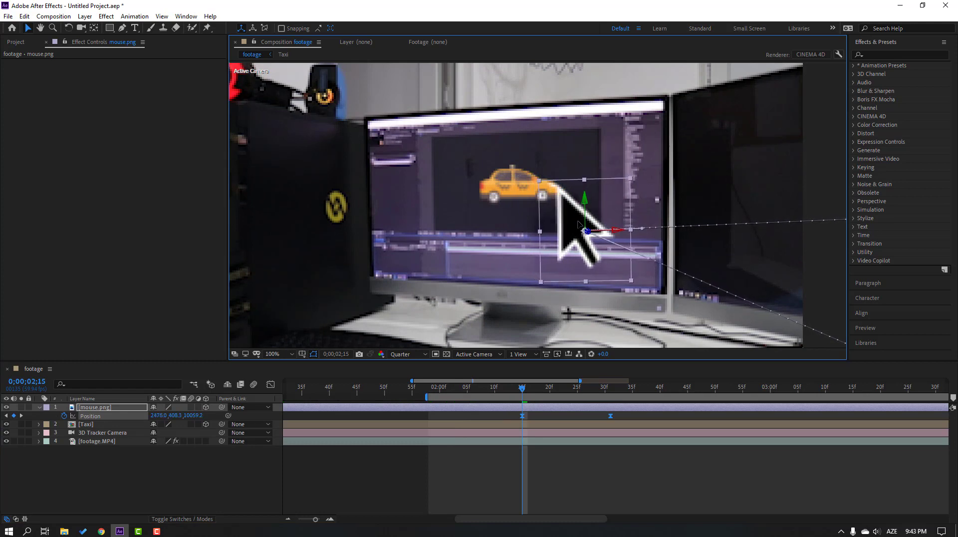
scroll(578, 225, down, 1)
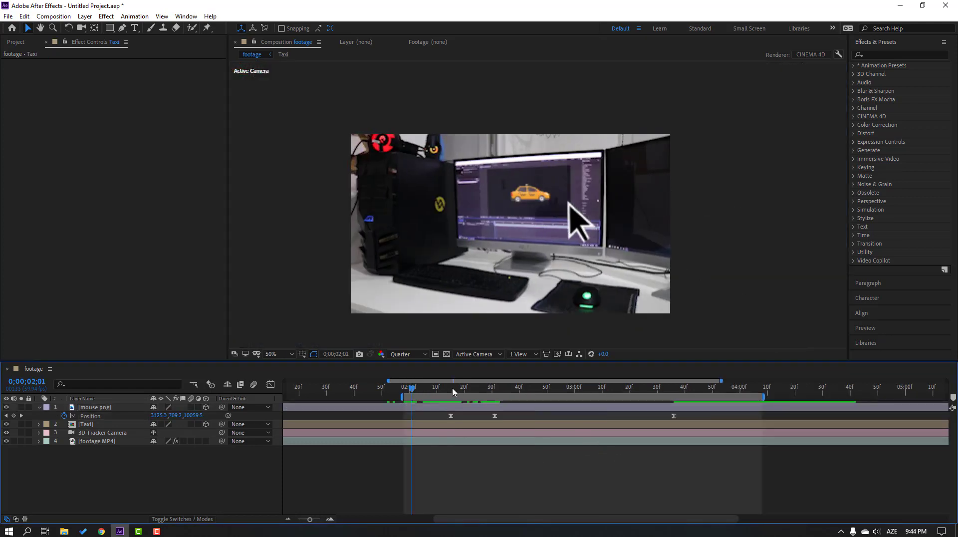
drag(454, 393, 495, 392)
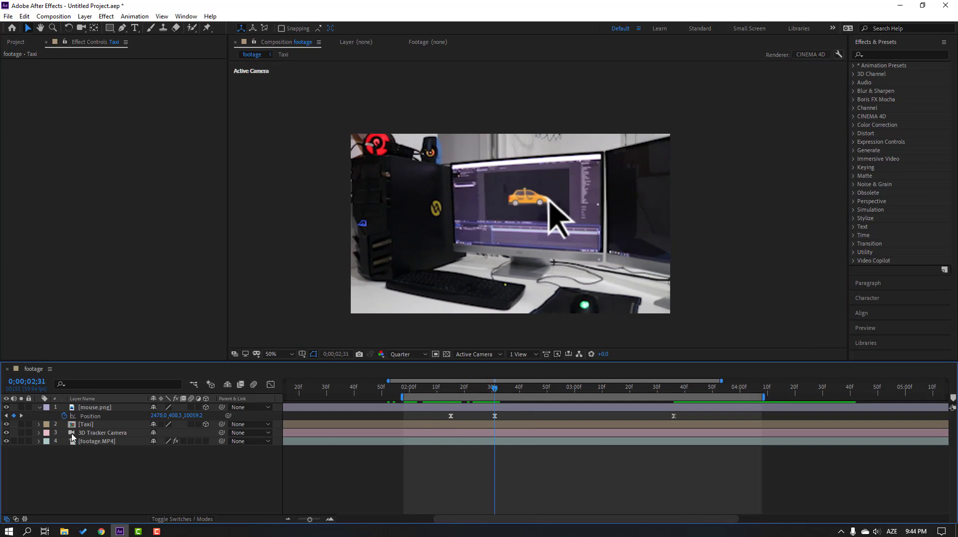
Split the Taxi layer at 0;00;02;31 and name the new layer Taxi2
click(88, 433)
click(87, 424)
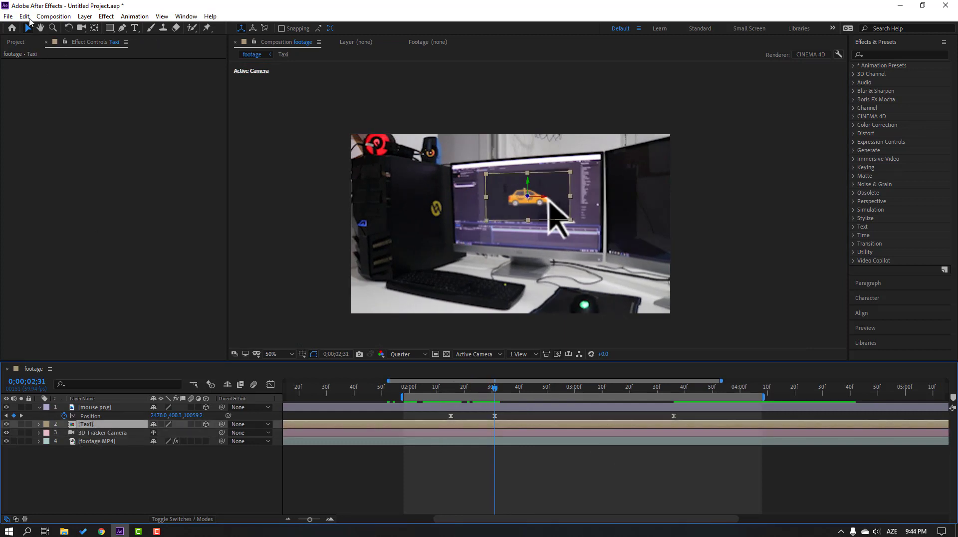
click(25, 16)
click(50, 155)
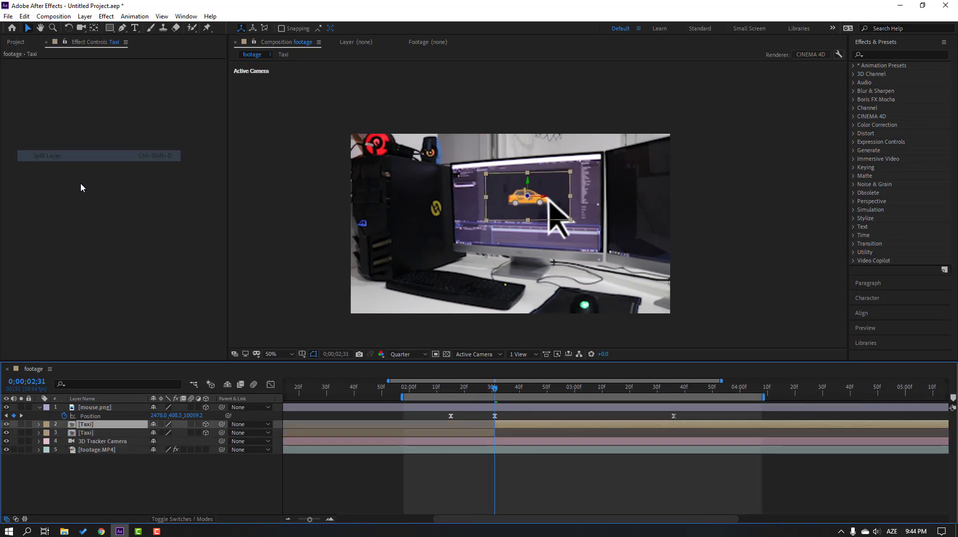
key(Return)
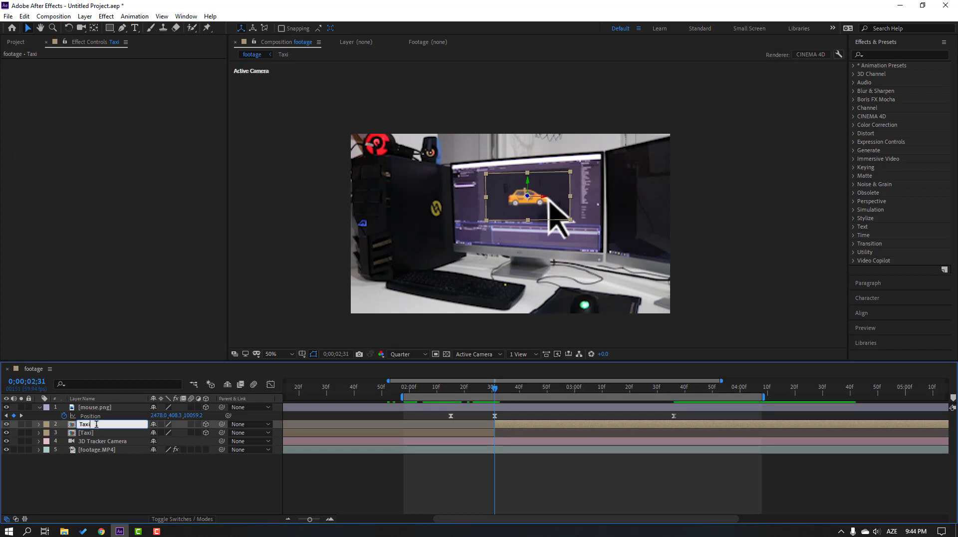
key(Return)
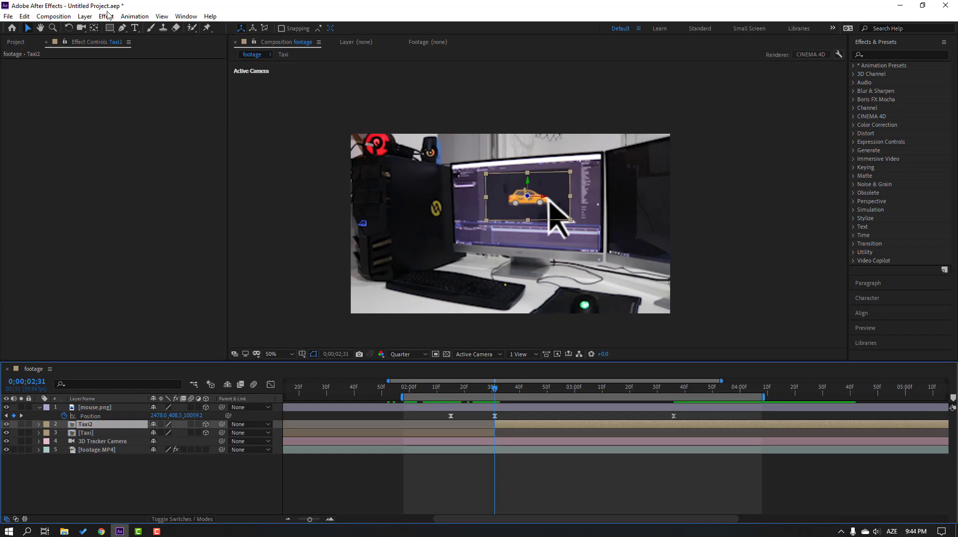
Move Taxi2's anchor point to the cab's front edge with the Pan Behind tool
click(93, 28)
scroll(510, 203, up, 4)
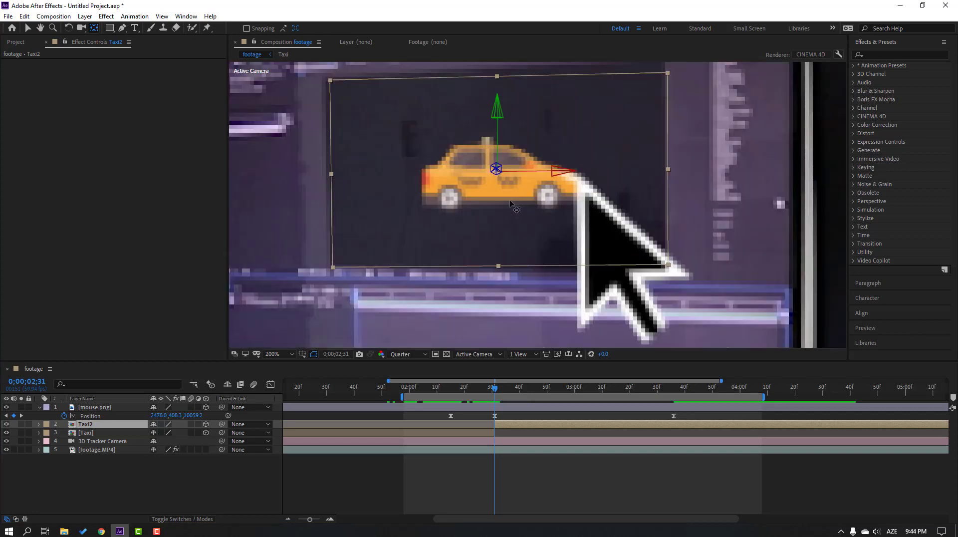
drag(495, 168, 582, 182)
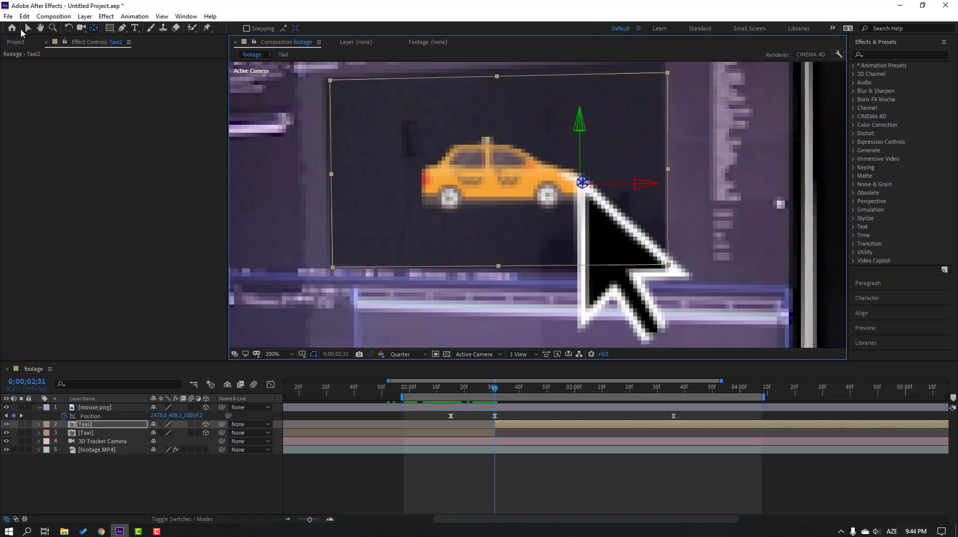
click(27, 29)
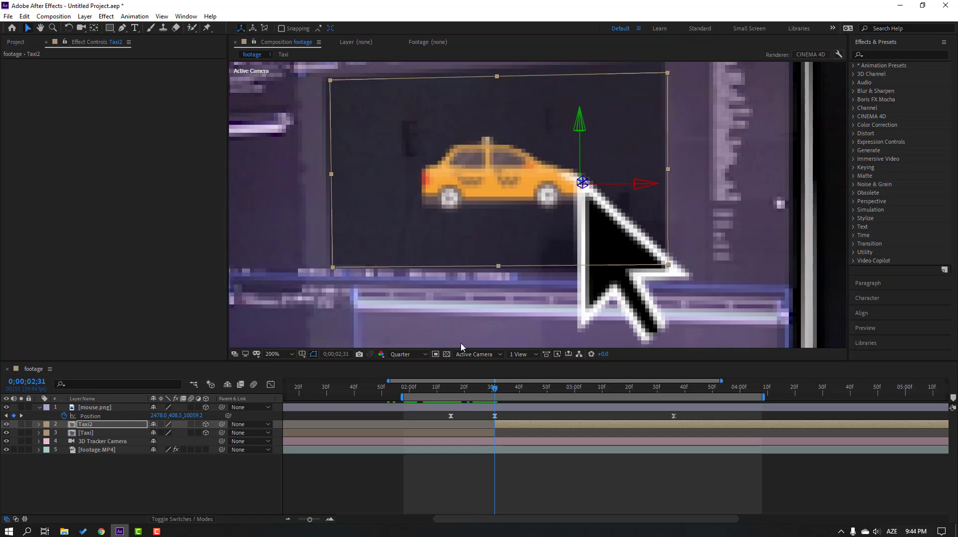
Parent Taxi2 to mouse.png and reveal its rotation properties
click(87, 428)
drag(222, 427, 101, 409)
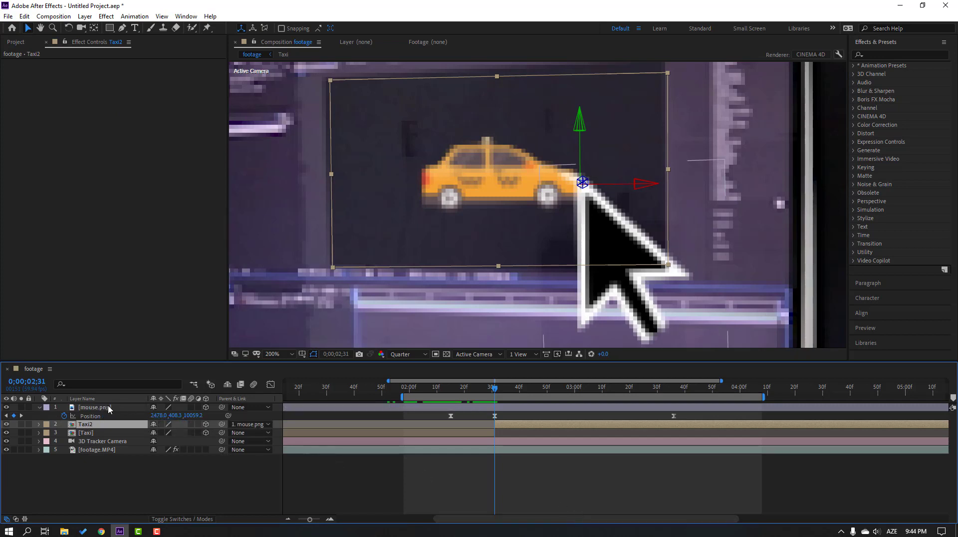
key(r)
key(comma)
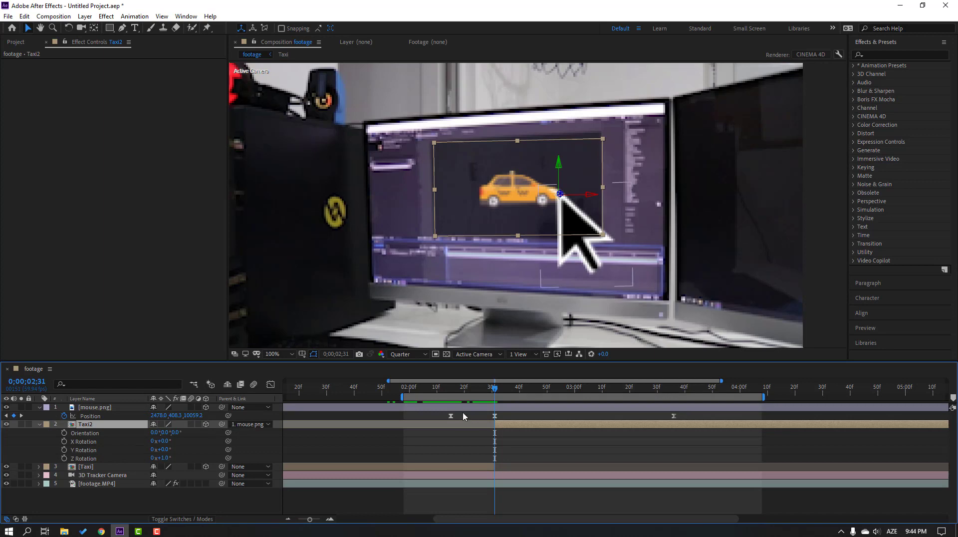
Keyframe Taxi2's Z Rotation at 2;31, about -126° at 2;56, and -69° at 3;12
mouse_move(497, 389)
mouse_down()
mouse_move(652, 393)
mouse_move(497, 397)
mouse_up()
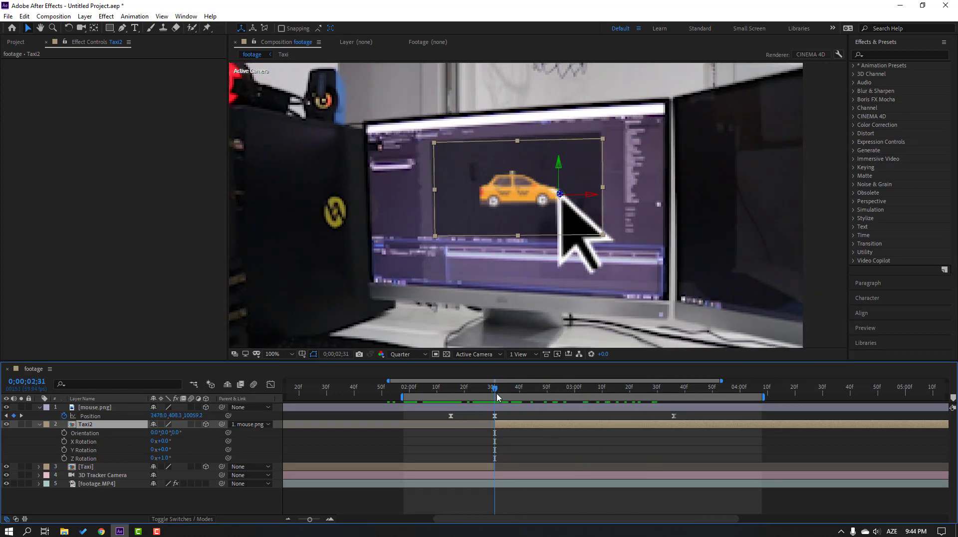
click(64, 458)
drag(502, 392, 564, 394)
key(comma)
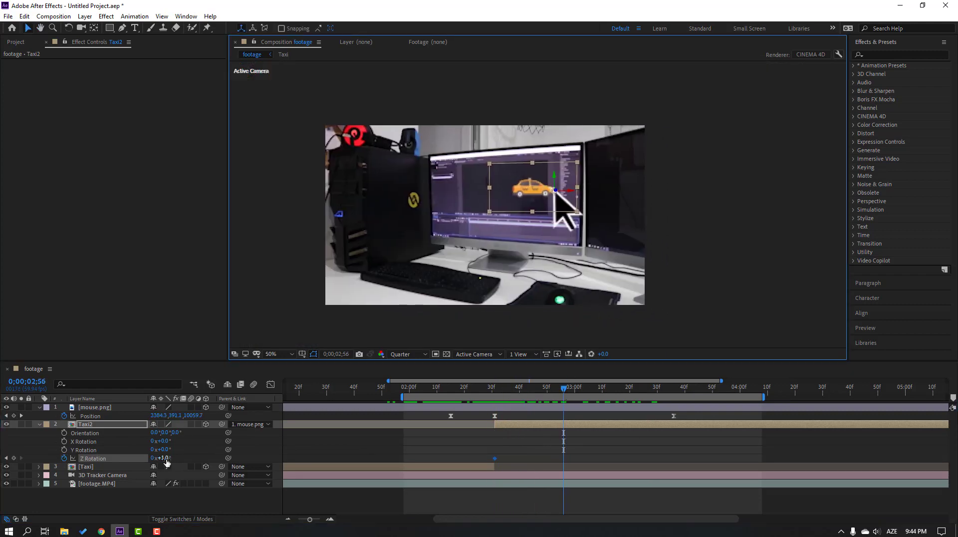
drag(165, 458, 121, 473)
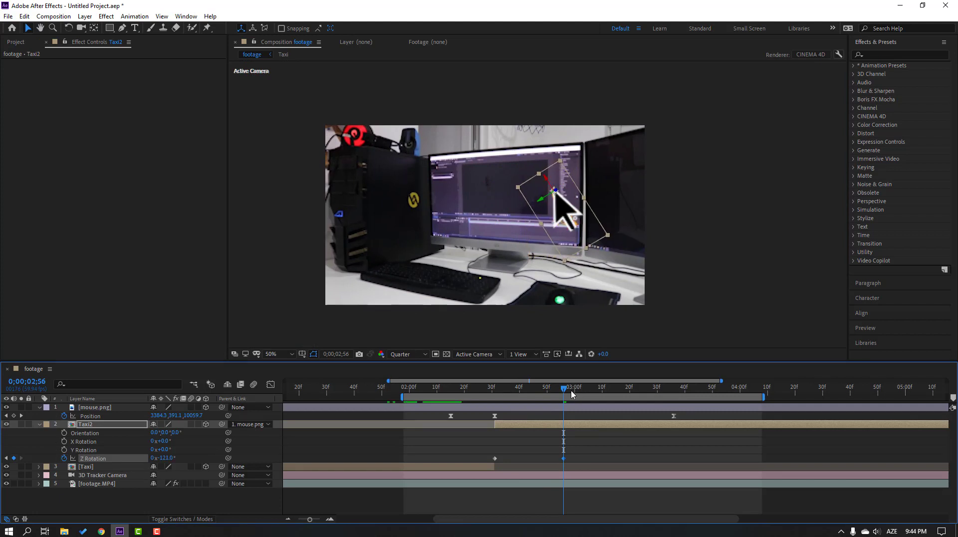
drag(573, 394, 608, 394)
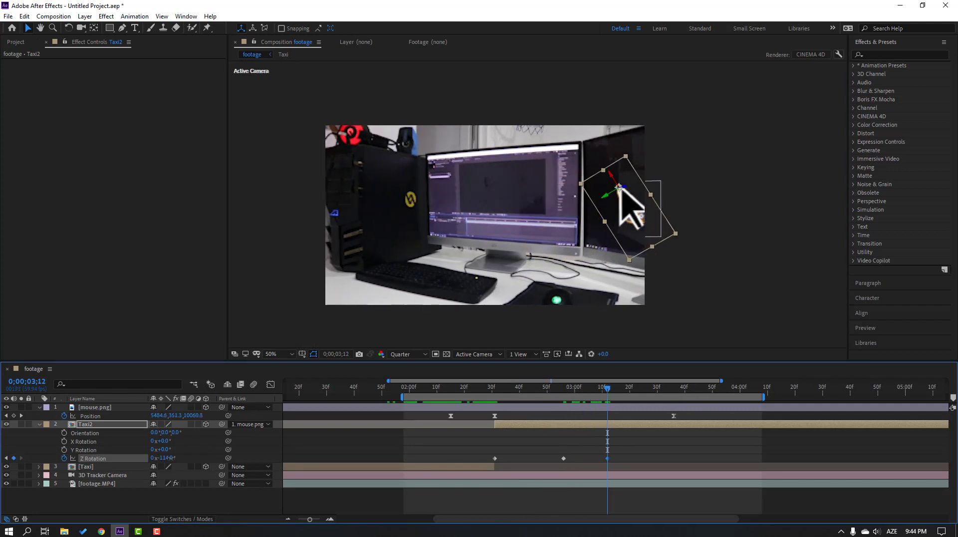
drag(170, 459, 186, 458)
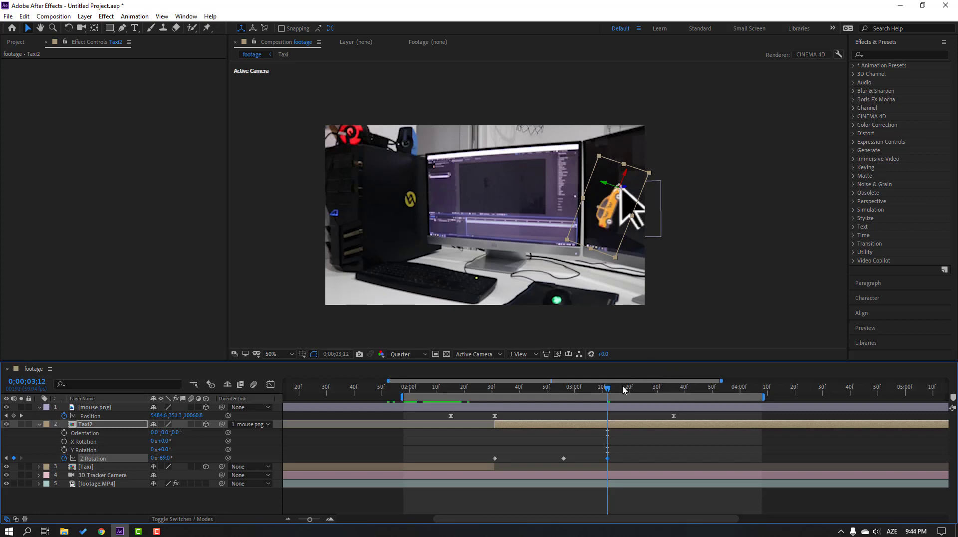
drag(623, 390, 630, 389)
drag(619, 447, 488, 460)
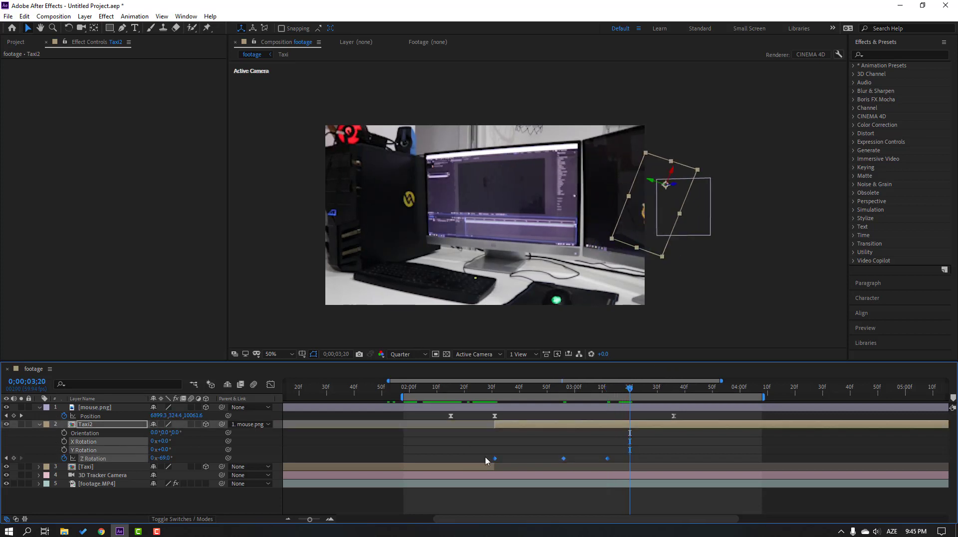
Apply Easy Ease In to Taxi2's Z Rotation keyframes and tighten their timing
right_click(495, 458)
mouse_move(559, 451)
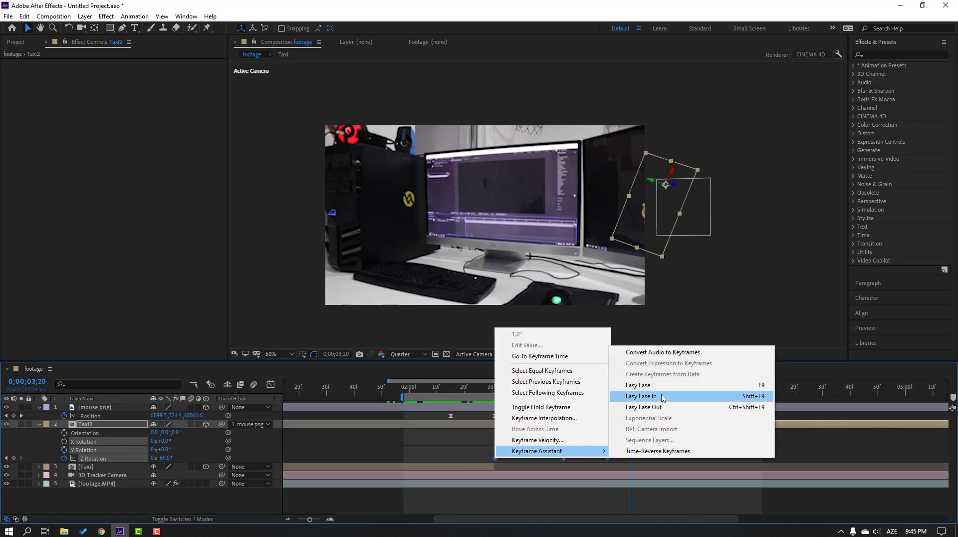
click(663, 397)
drag(564, 458, 548, 460)
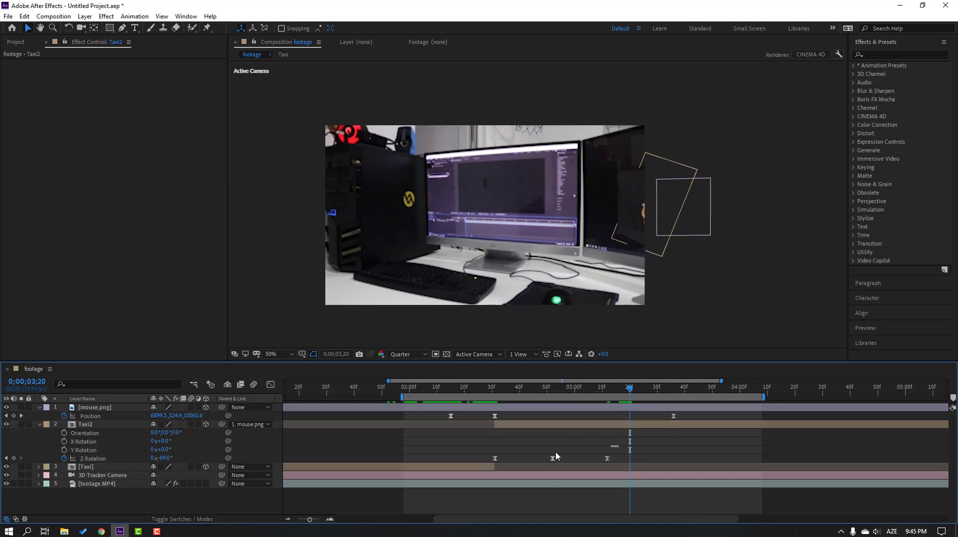
drag(619, 462, 468, 446)
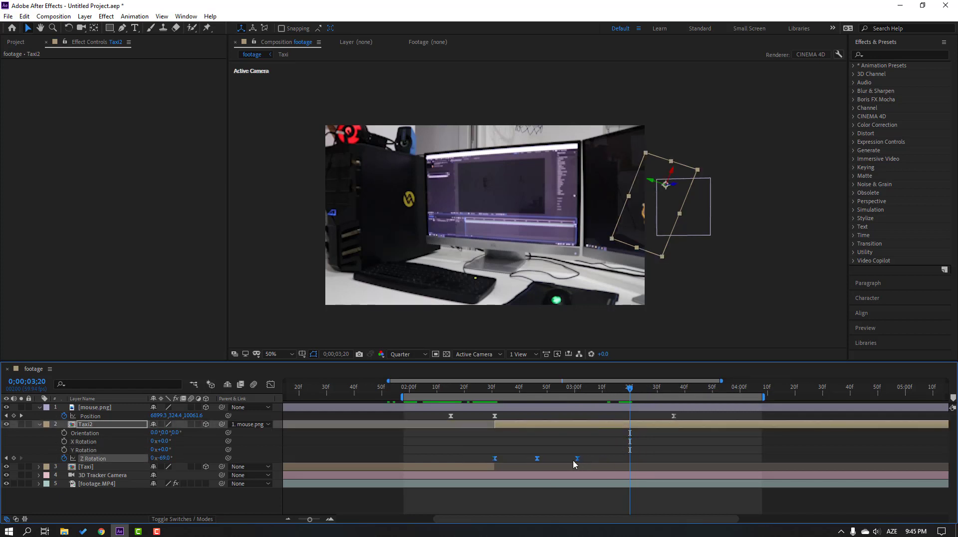
drag(574, 465, 560, 465)
Shift the rotation keyframes later and preview the cab's swing
drag(509, 390, 552, 409)
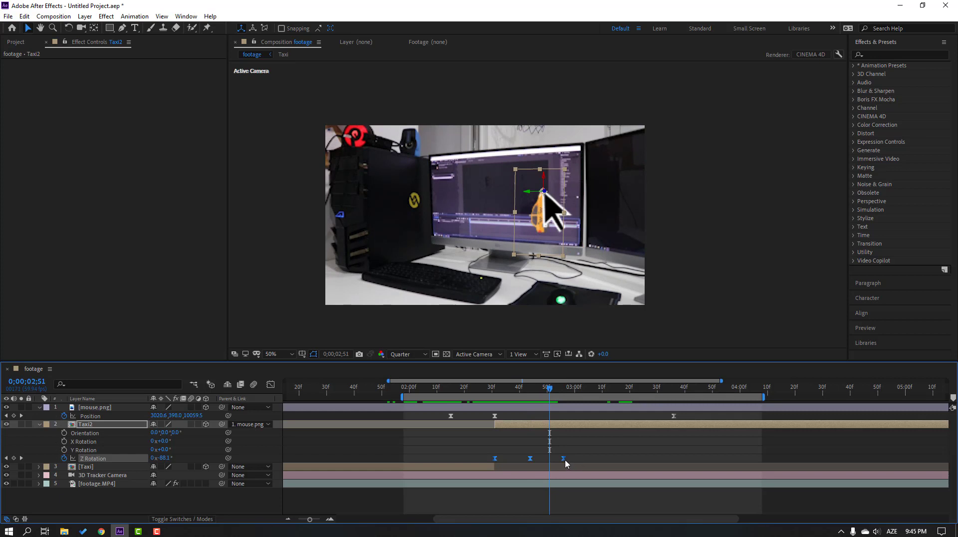
drag(567, 464, 592, 464)
mouse_move(522, 404)
mouse_down()
mouse_move(644, 405)
mouse_move(511, 412)
mouse_up()
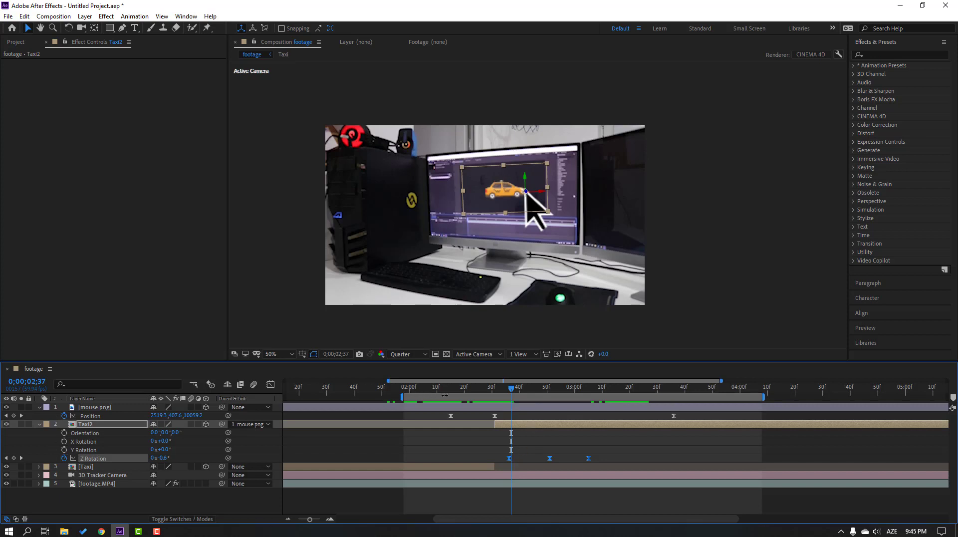
key(space)
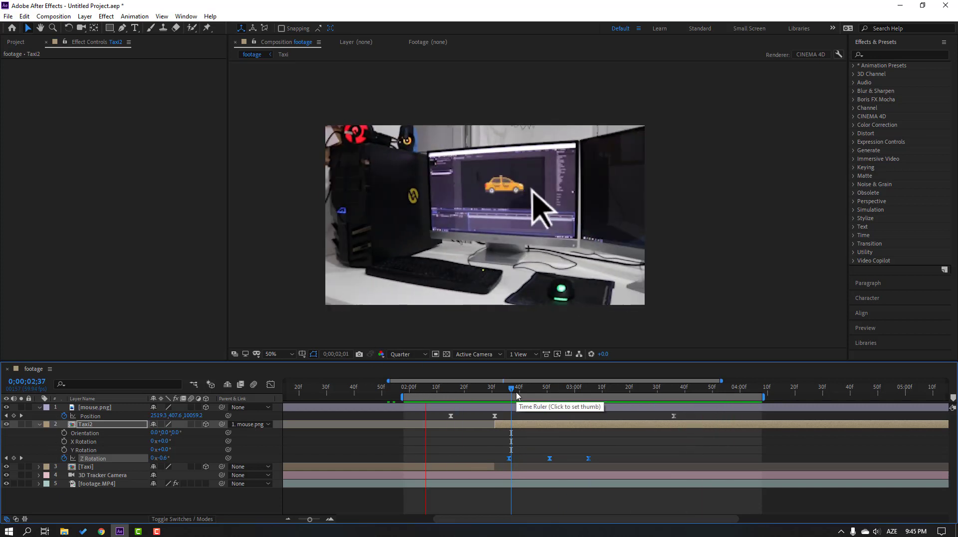
key(space)
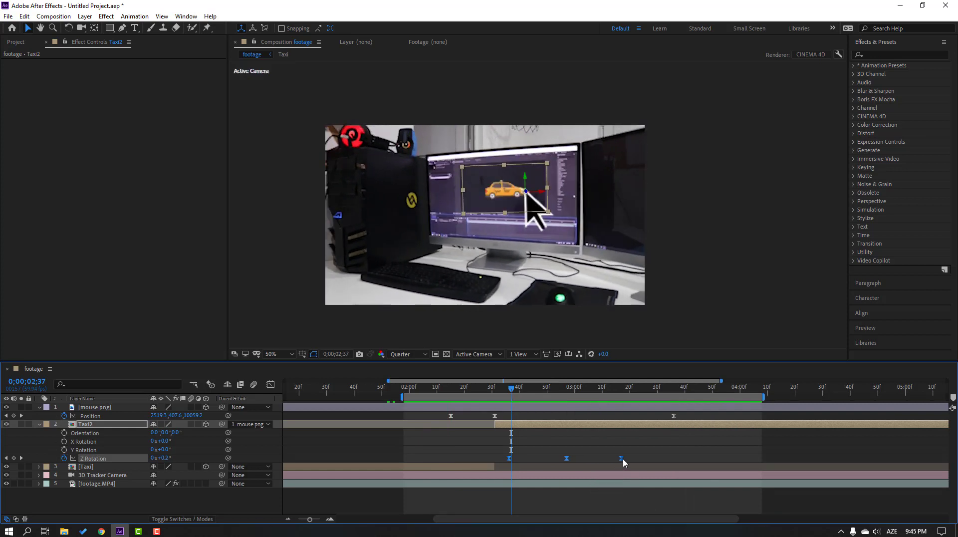
key(space)
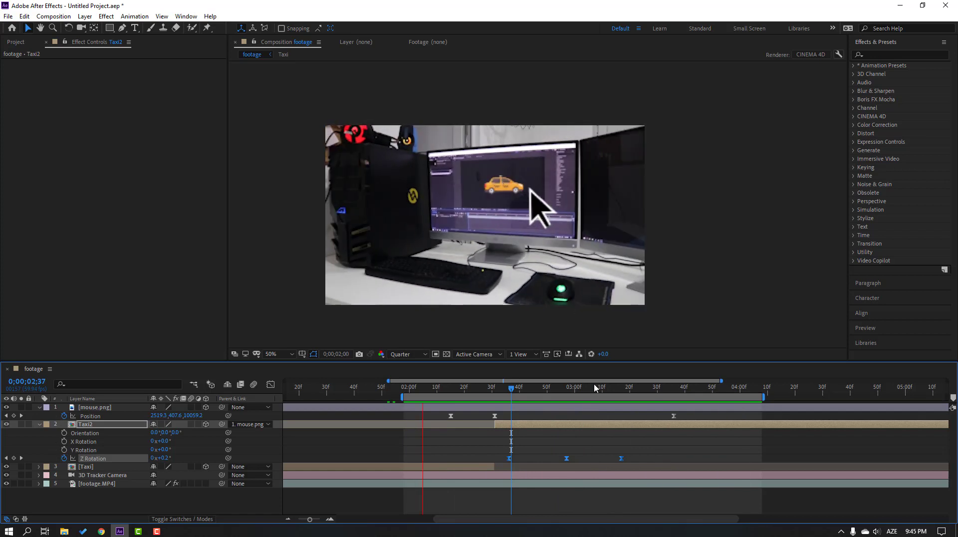
At 3;09, drop the arrow lower (Y about 1215.9) and curve its motion path
click(499, 390)
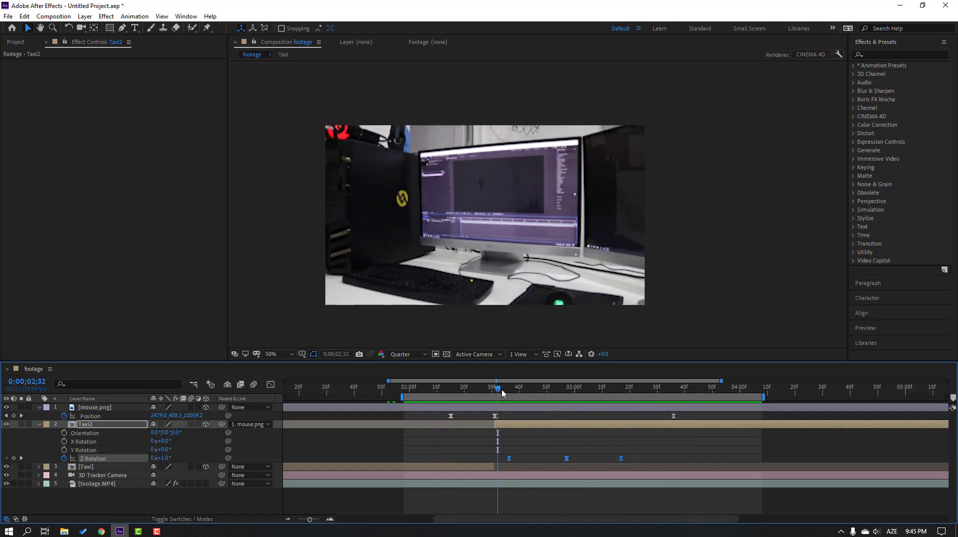
drag(502, 393, 600, 398)
click(122, 408)
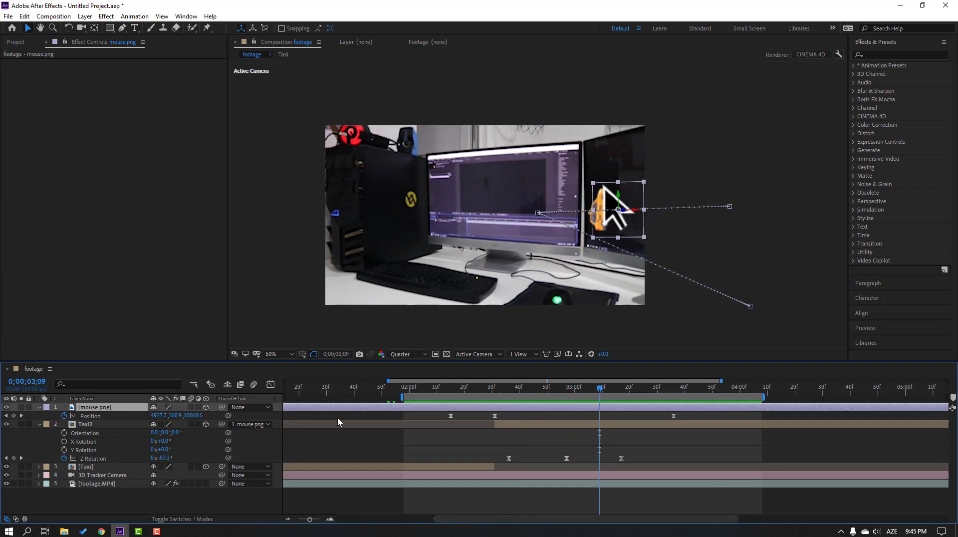
drag(176, 416, 727, 271)
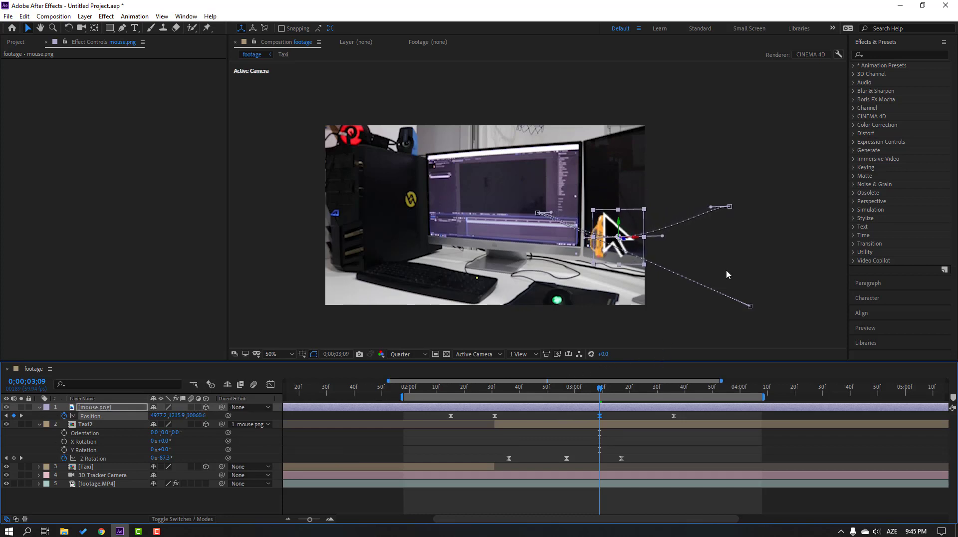
drag(710, 207, 714, 223)
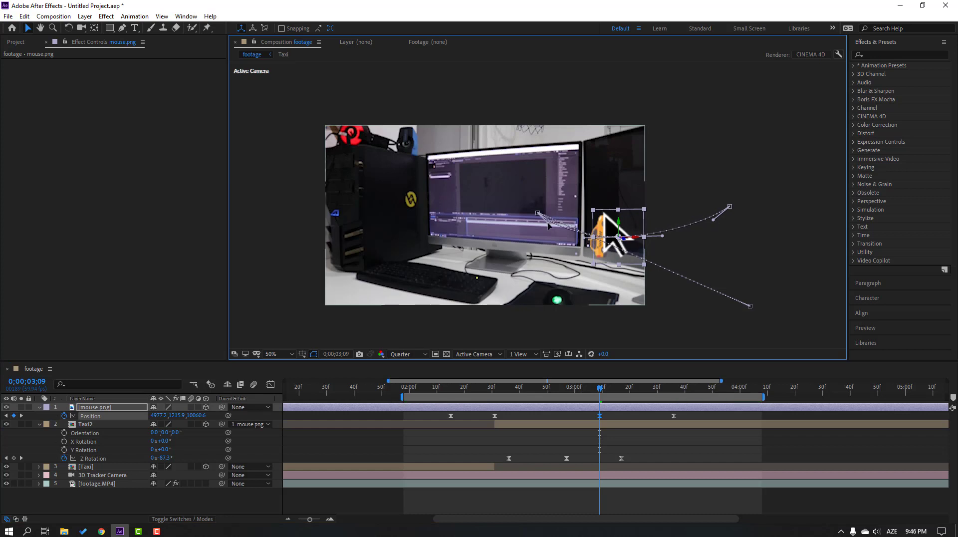
Preview the arrow's dipping exit and collapse the layer's expanded properties
drag(477, 389, 519, 392)
key(space)
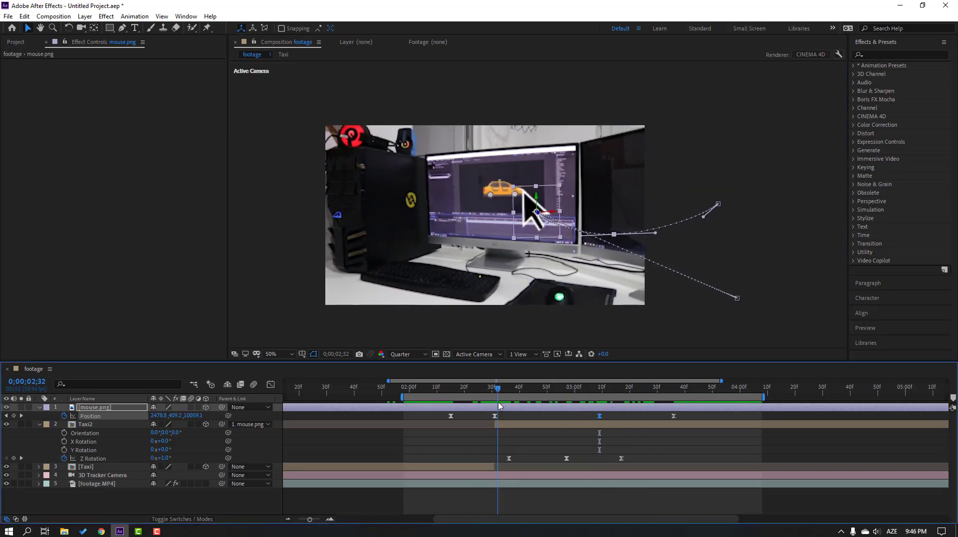
click(45, 416)
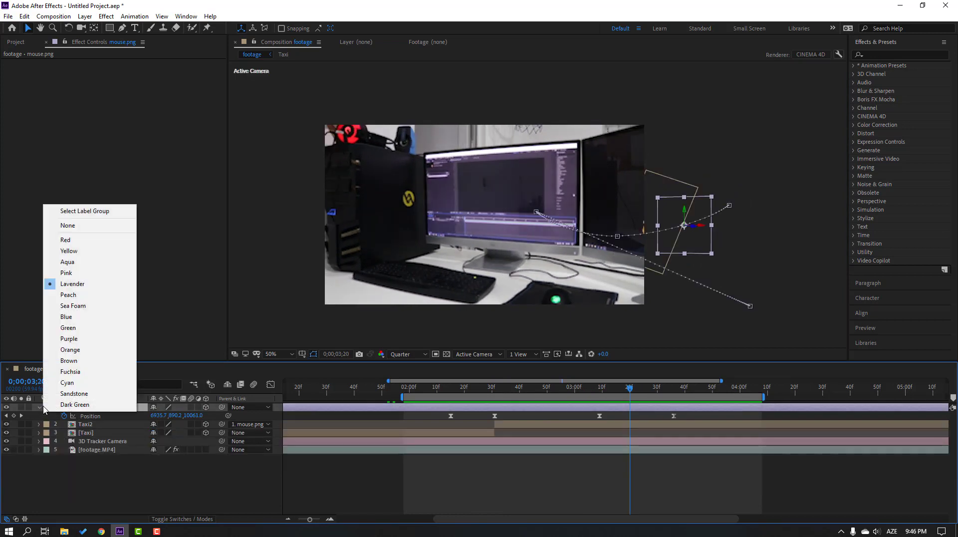
click(567, 414)
click(449, 394)
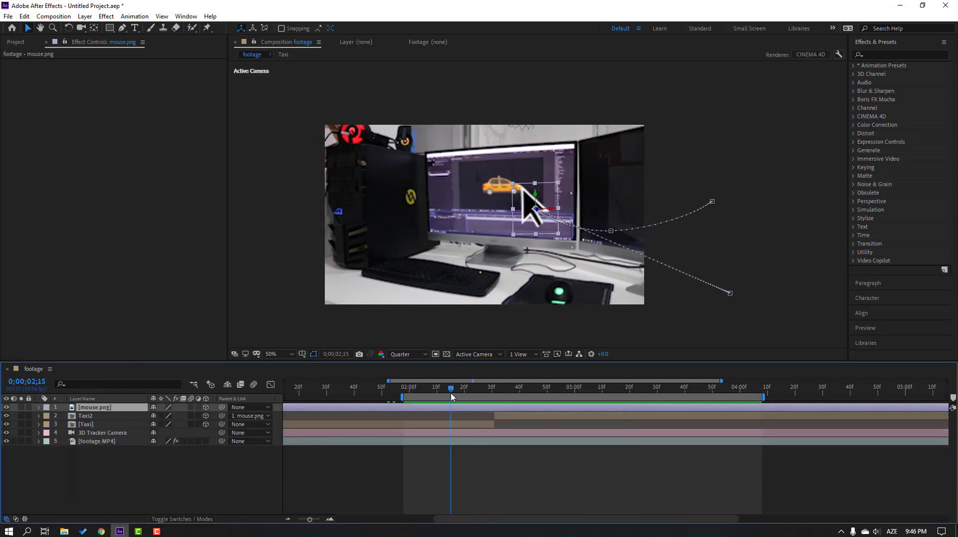
Extend the work area back to the timeline start and apply Gaussian Blur to the Taxi layer
key(semicolon)
drag(444, 398, 244, 407)
click(877, 55)
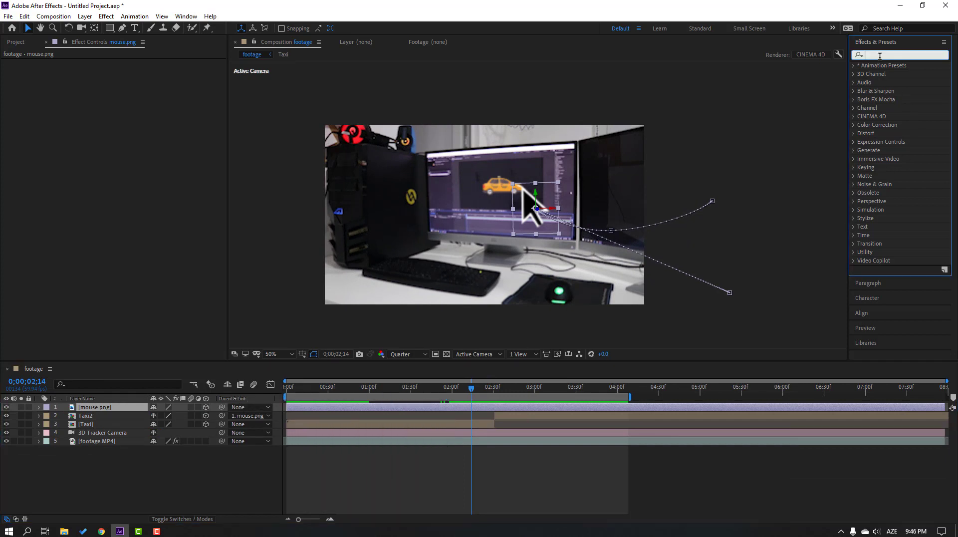
text(gau)
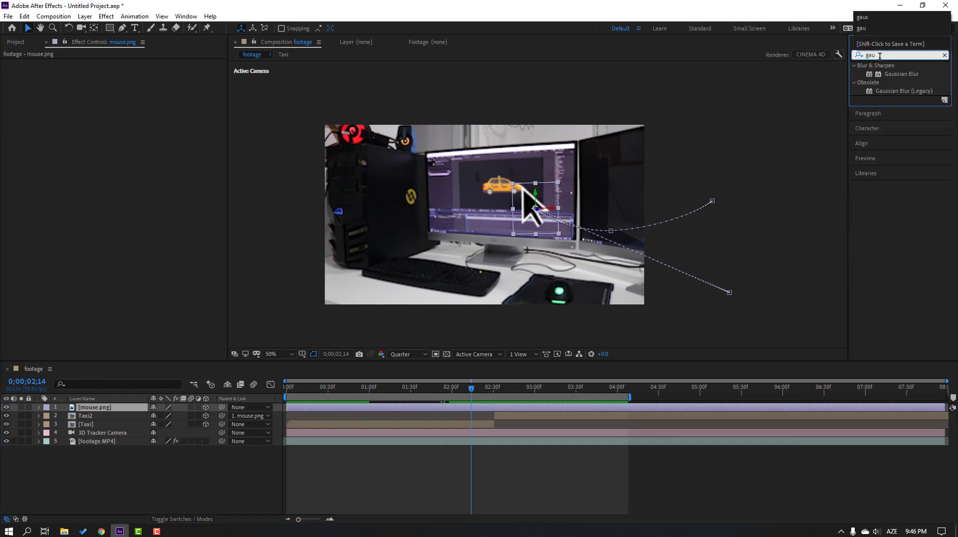
drag(907, 79, 89, 427)
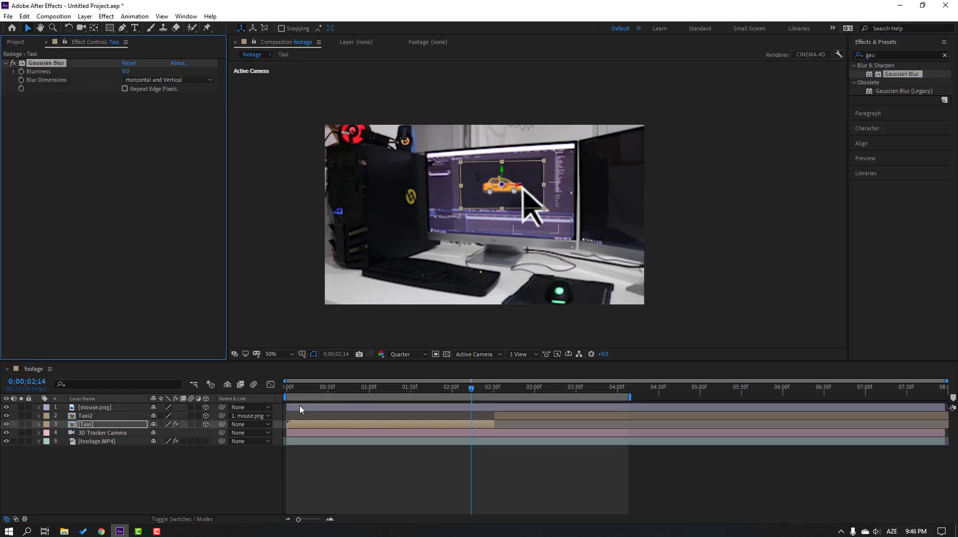
Go to frame 0;00;00;55 and set the preview resolution to Full
click(363, 388)
click(407, 354)
click(407, 364)
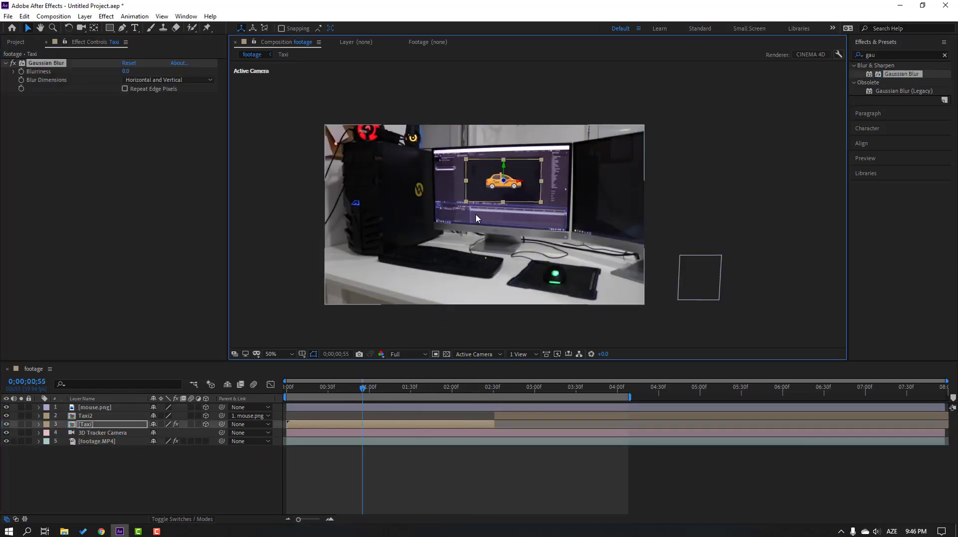
scroll(477, 218, up, 6)
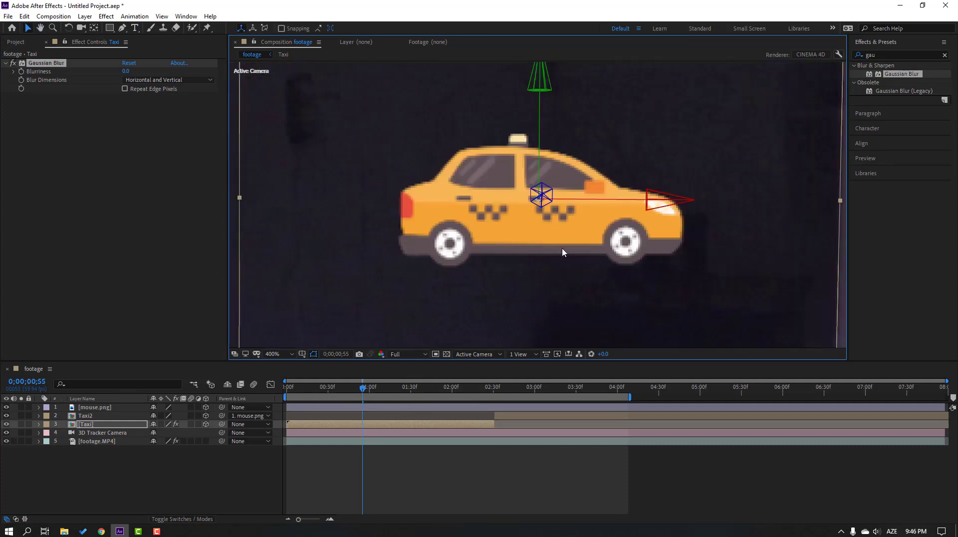
scroll(562, 252, down, 2)
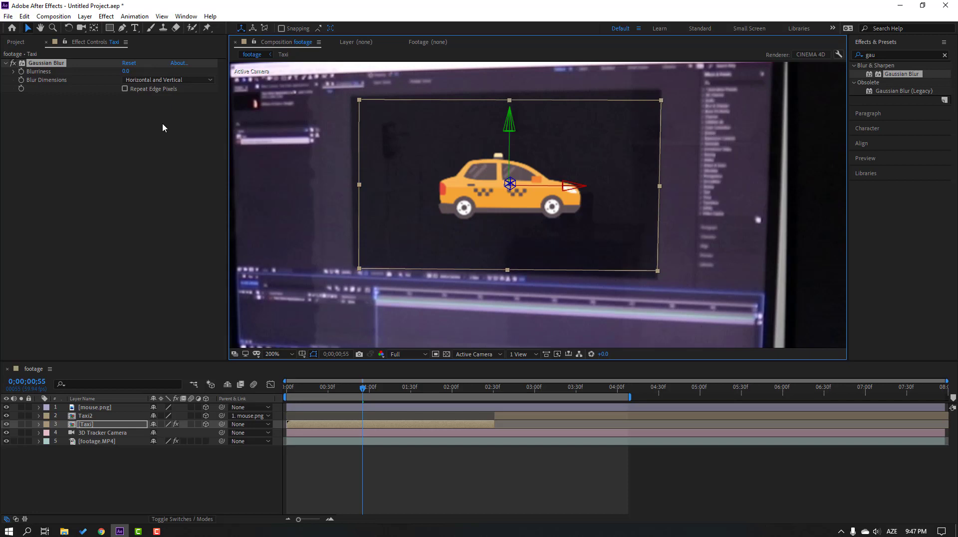
Set the Gaussian Blur Blurriness on the taxi to 25
click(126, 72)
text(50)
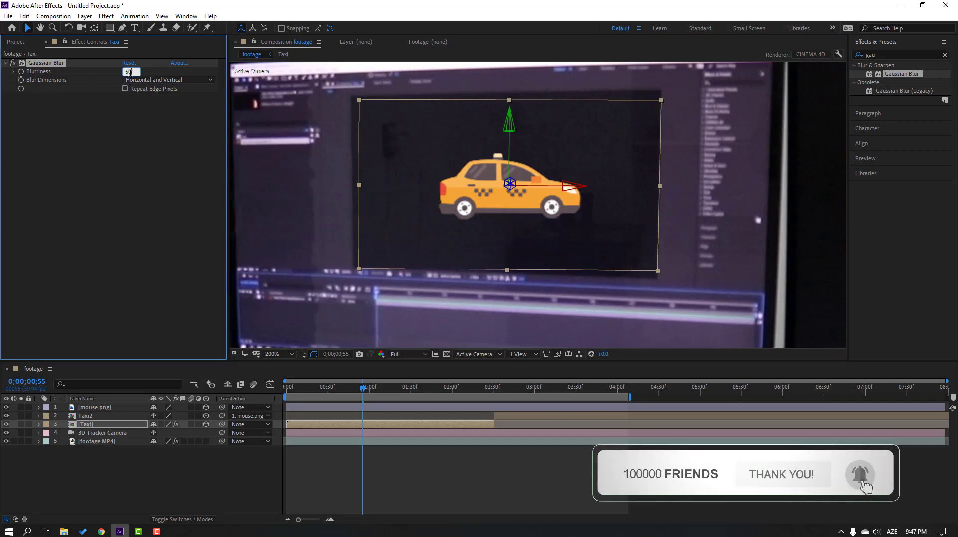
key(Return)
click(127, 72)
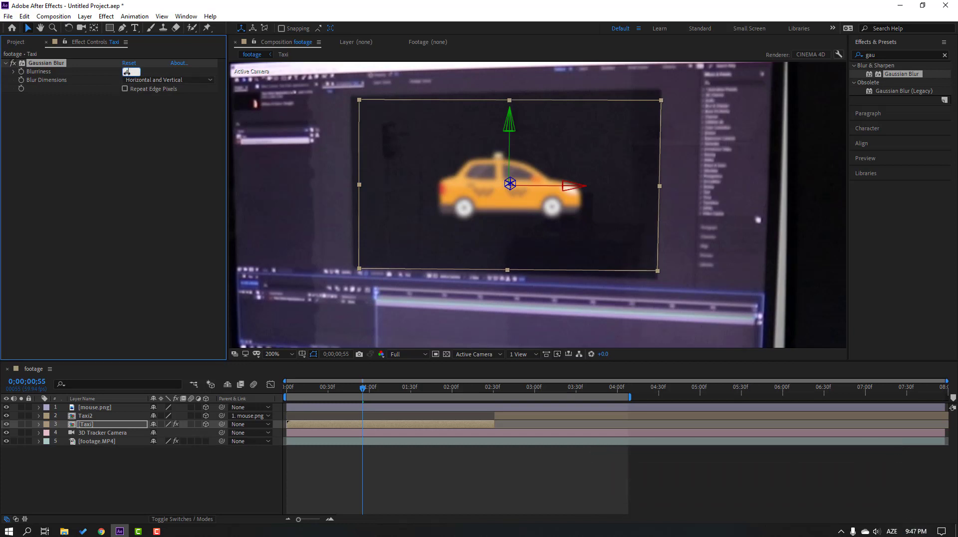
scroll(509, 197, down, 2)
scroll(455, 246, up, 3)
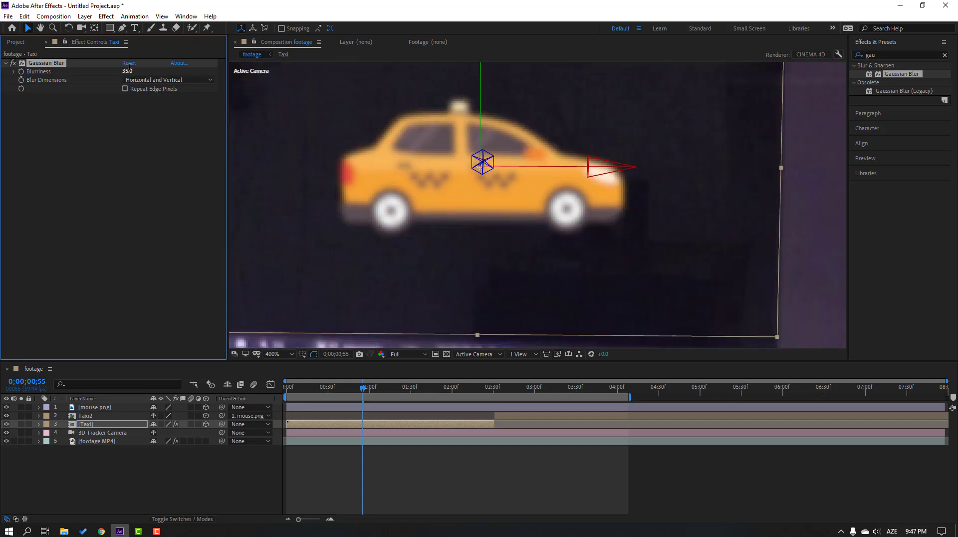
scroll(493, 261, down, 2)
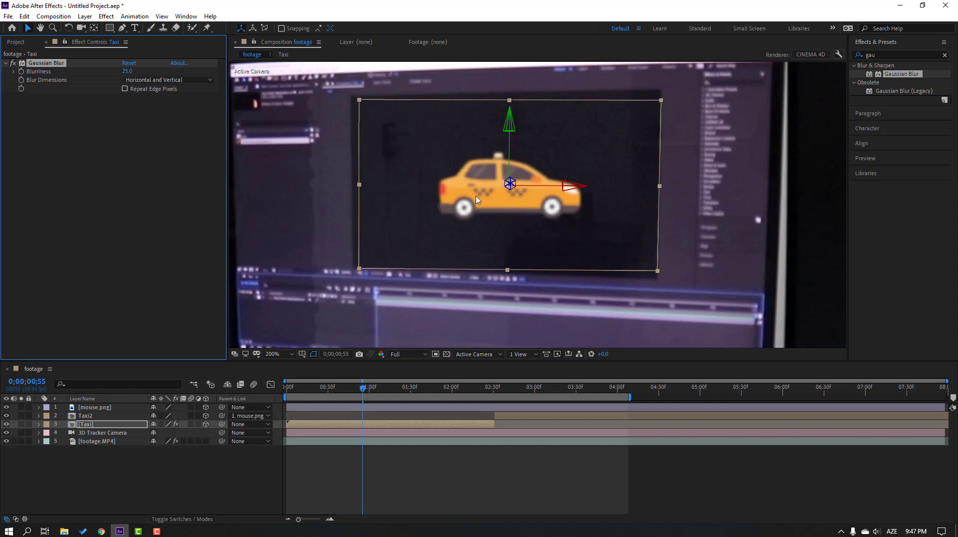
Apply the Noise effect to the Taxi layer
click(887, 54)
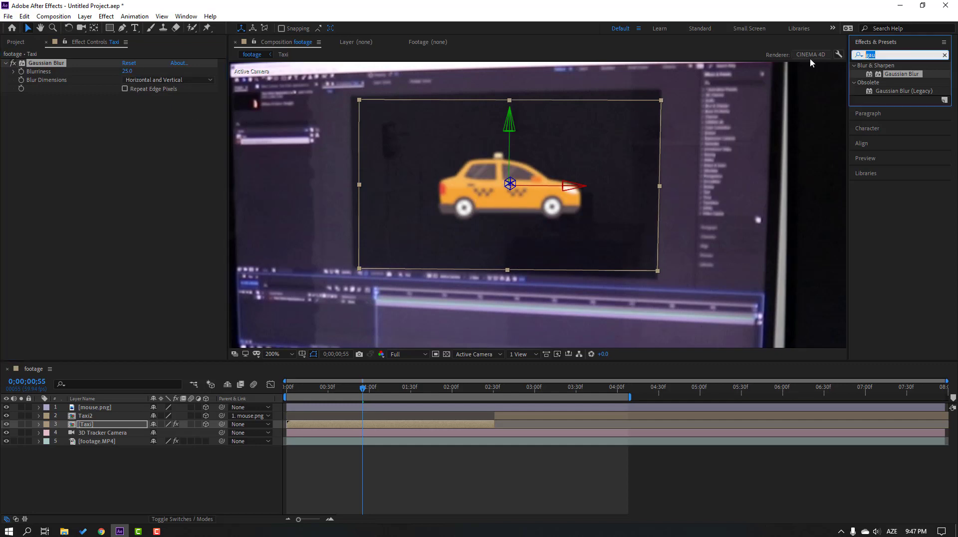
text(noi)
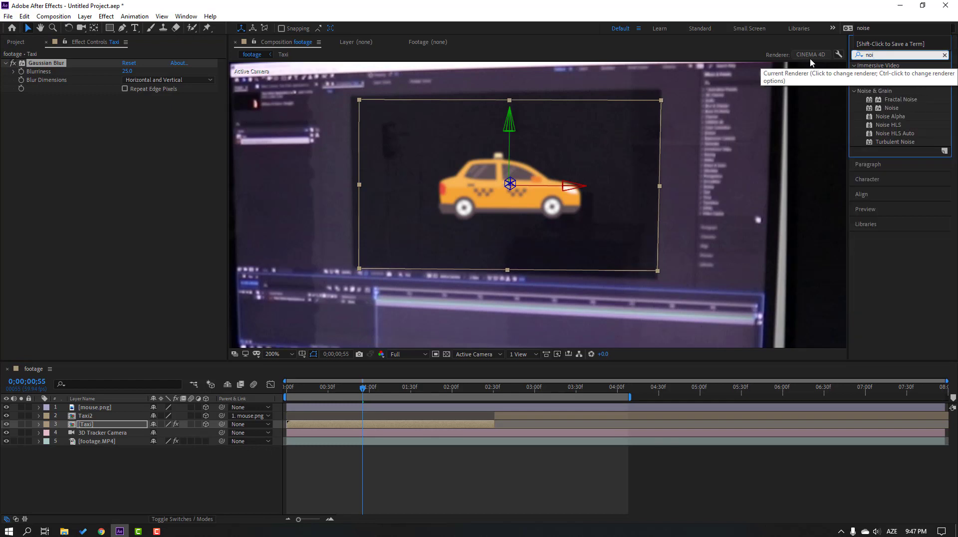
click(900, 109)
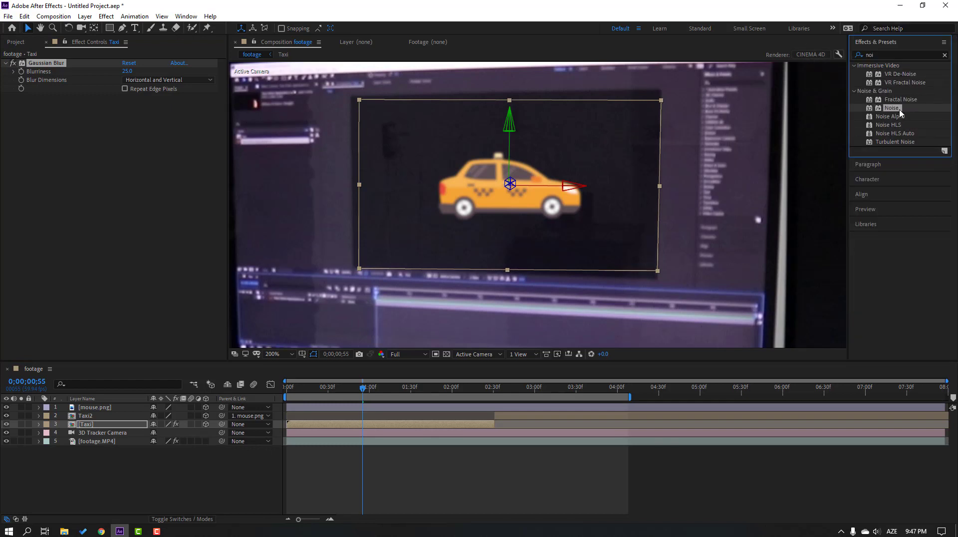
drag(898, 127, 116, 428)
Set Amount of Noise to 50% and select both the blur and noise effects
key(period)
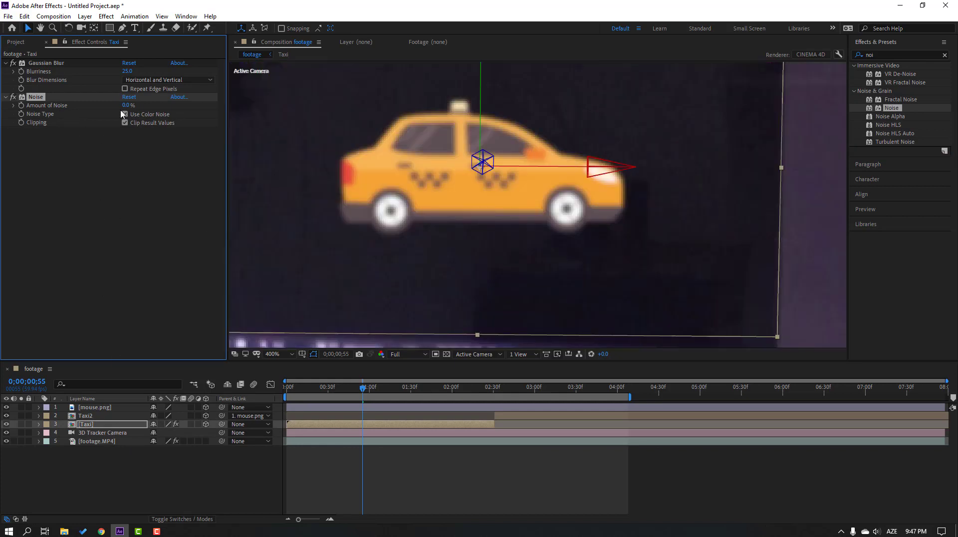
drag(169, 106, 168, 105)
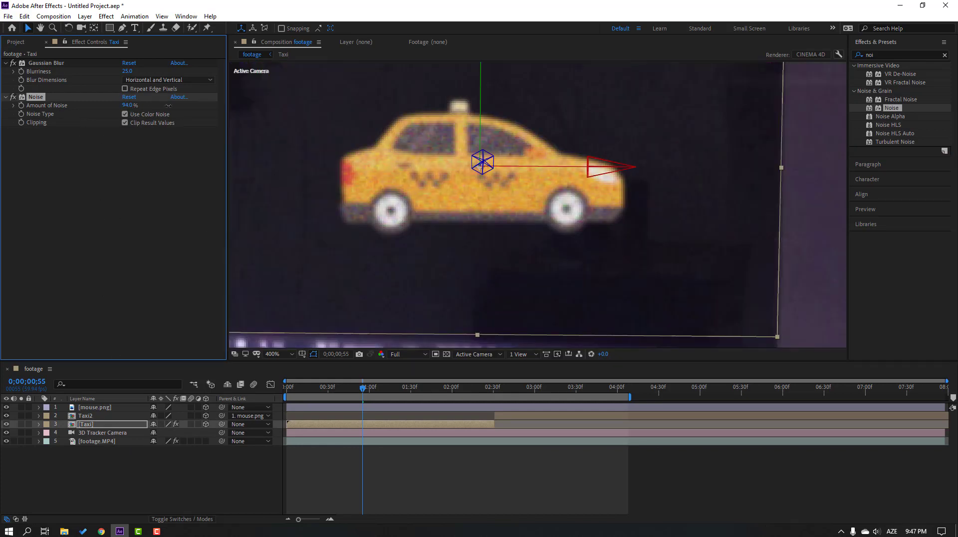
key(comma)
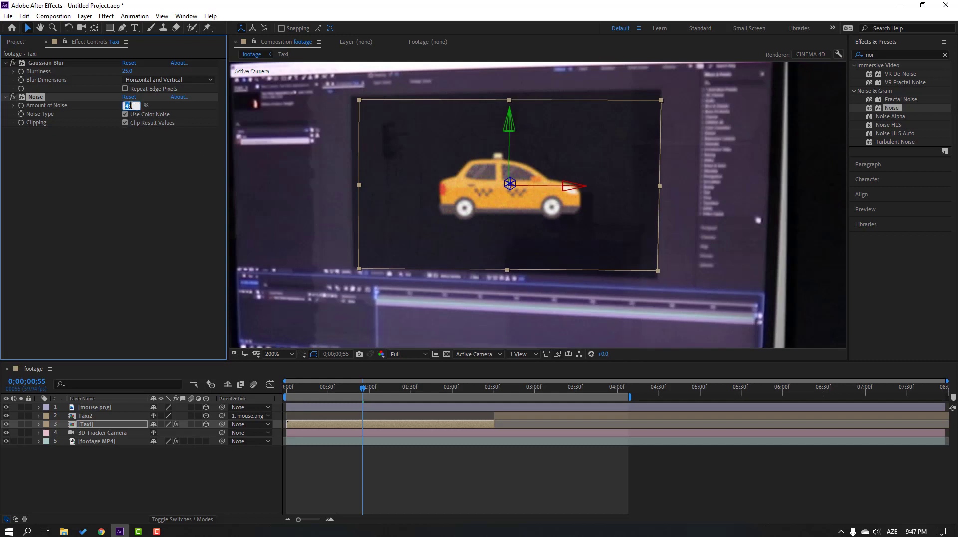
click(95, 159)
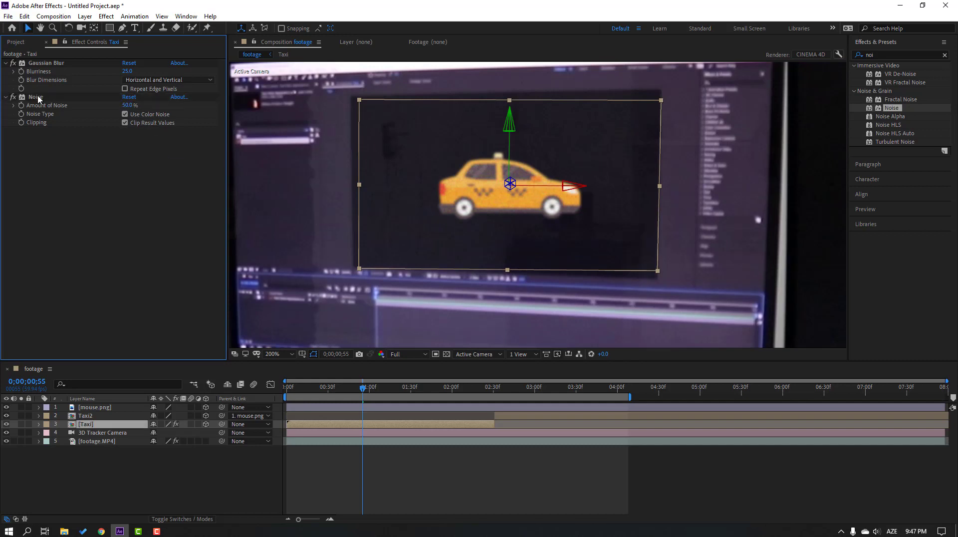
key(Up)
key(Up)
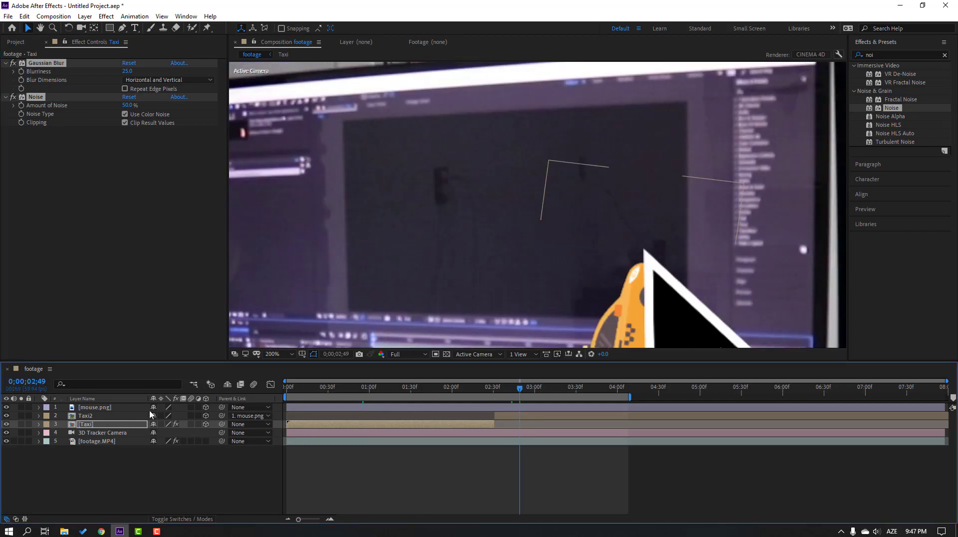
click(96, 408)
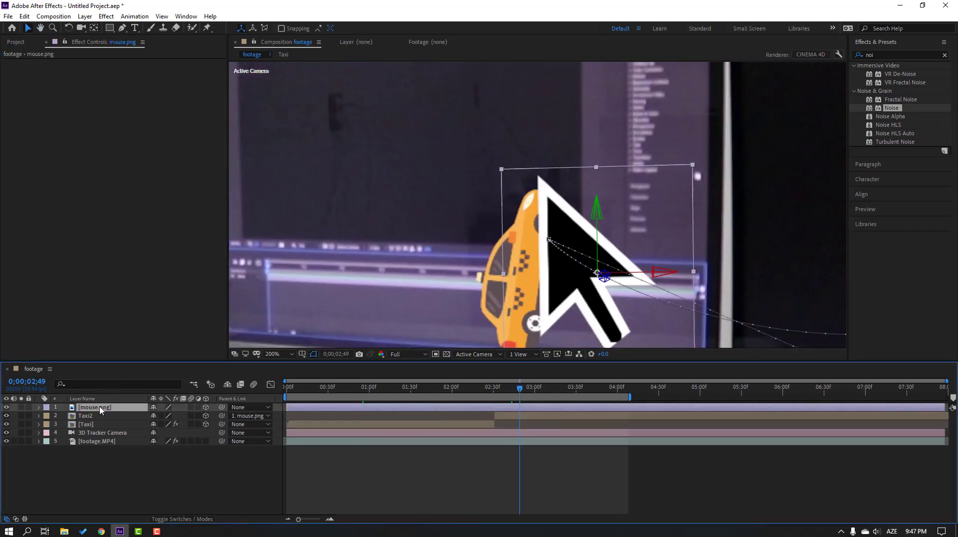
key(ctrl+v)
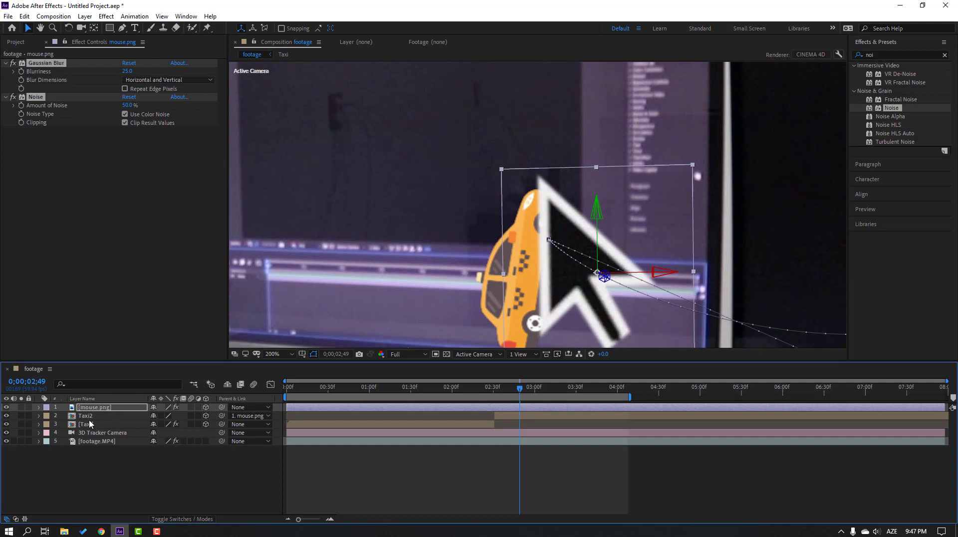
click(86, 416)
key(ctrl+v)
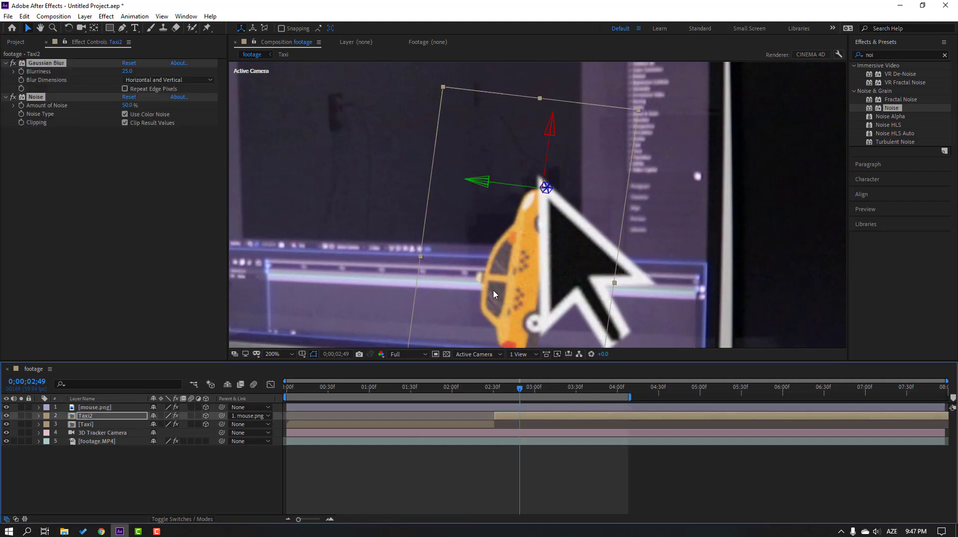
scroll(495, 295, up, 2)
scroll(539, 178, down, 2)
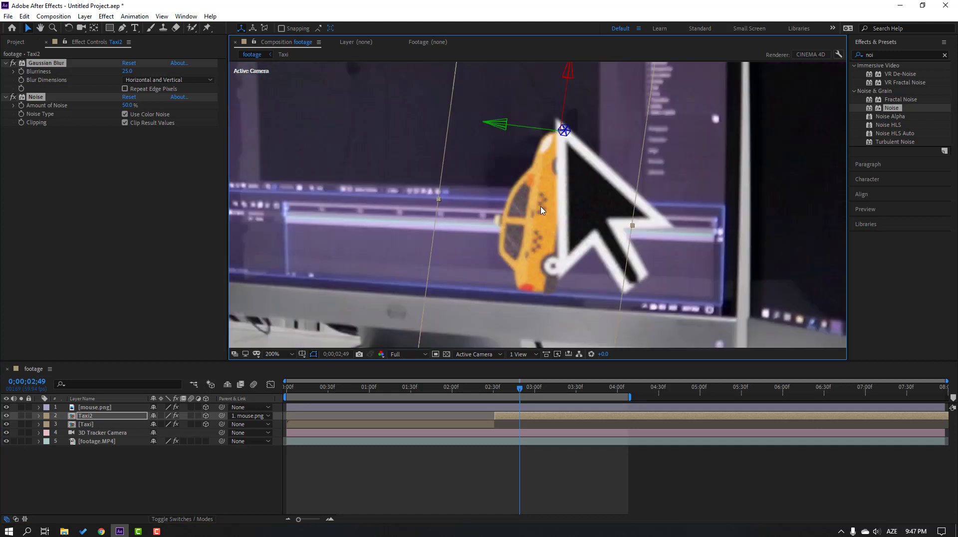
scroll(519, 176, up, 2)
scroll(500, 174, down, 2)
drag(485, 391, 507, 389)
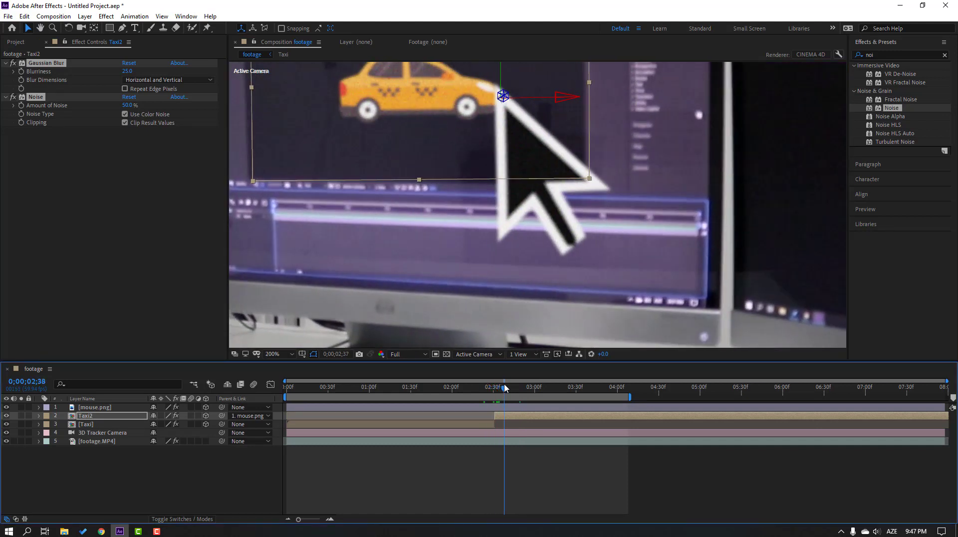
Apply a Drop Shadow effect to the Taxi2 layer
click(891, 55)
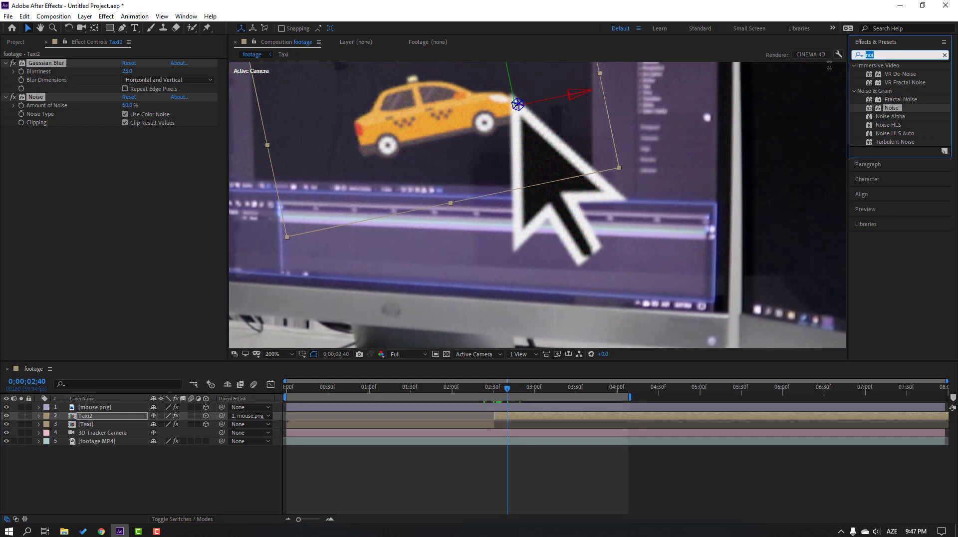
text(drop s)
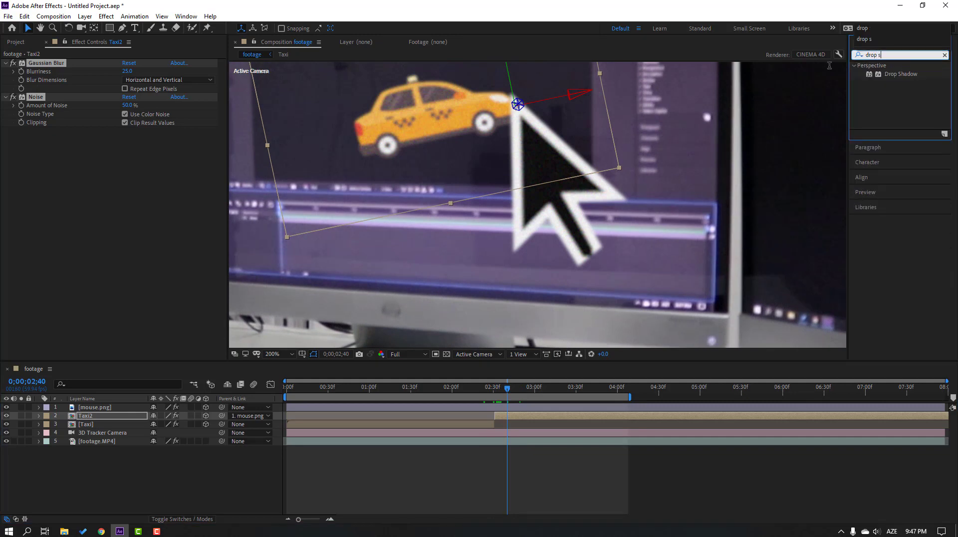
drag(906, 75, 85, 423)
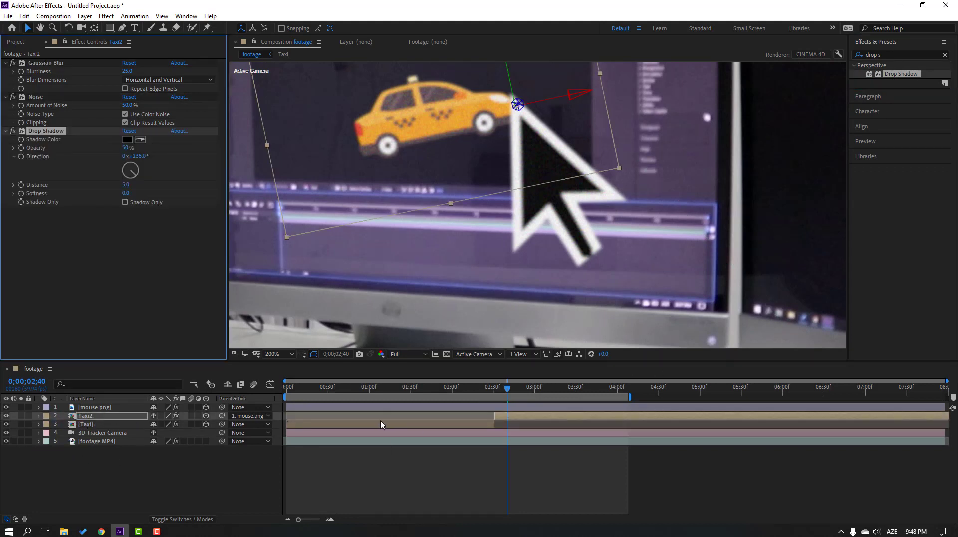
drag(526, 393, 514, 393)
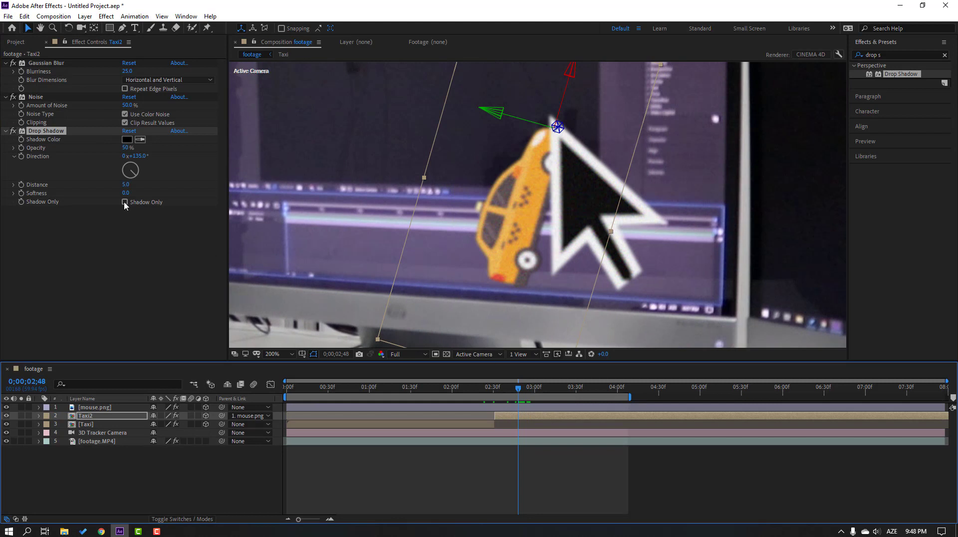
Set the taxi shadow to distance 77, softness 112 and 58% opacity, then preview
drag(126, 185, 41, 200)
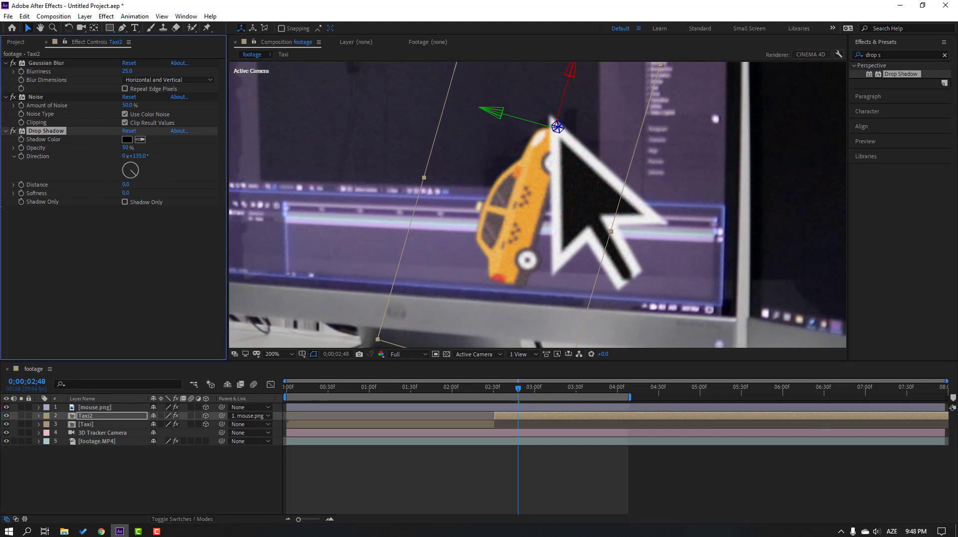
drag(166, 205, 91, 262)
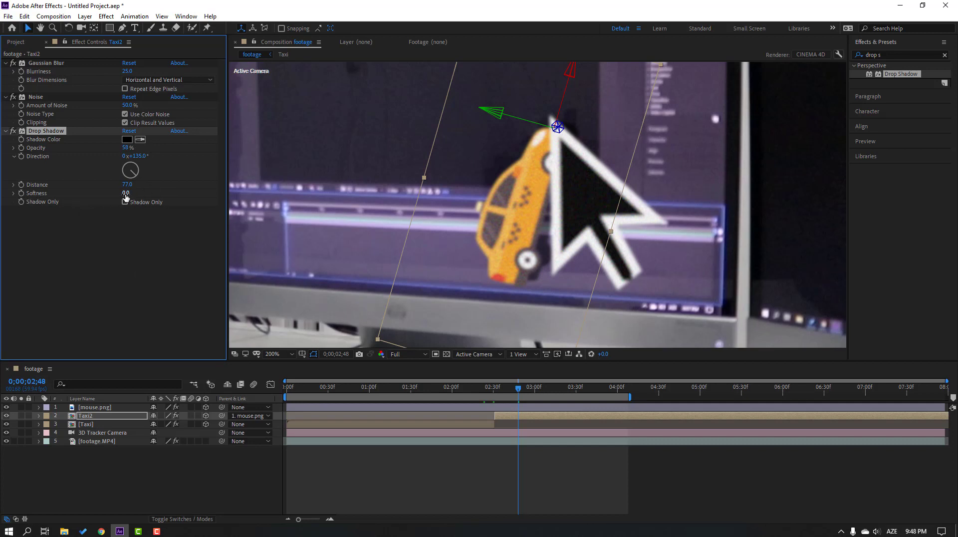
drag(144, 192, 176, 189)
scroll(510, 206, down, 2)
drag(481, 396, 519, 390)
key(space)
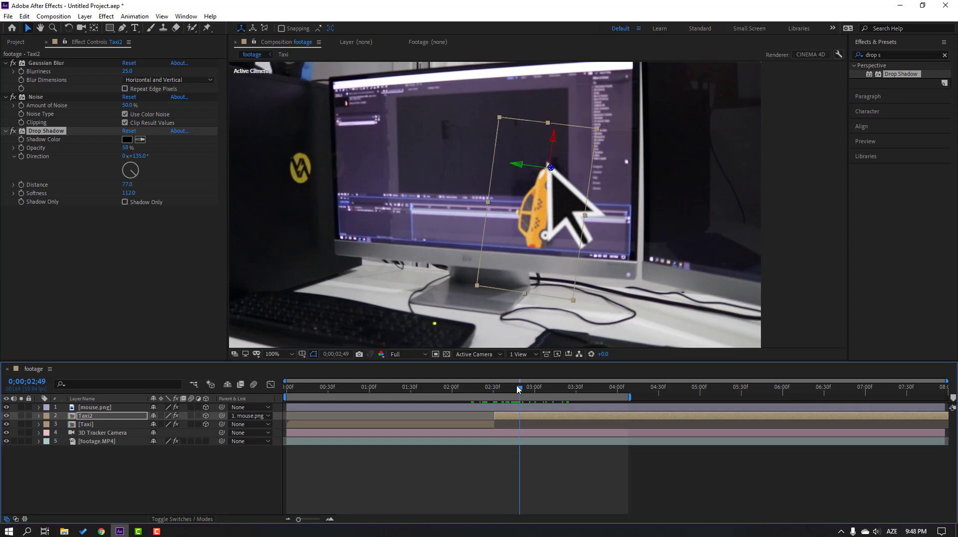
Set the taxi's Drop Shadow opacity to 0% at frame 02;32
click(21, 153)
click(497, 388)
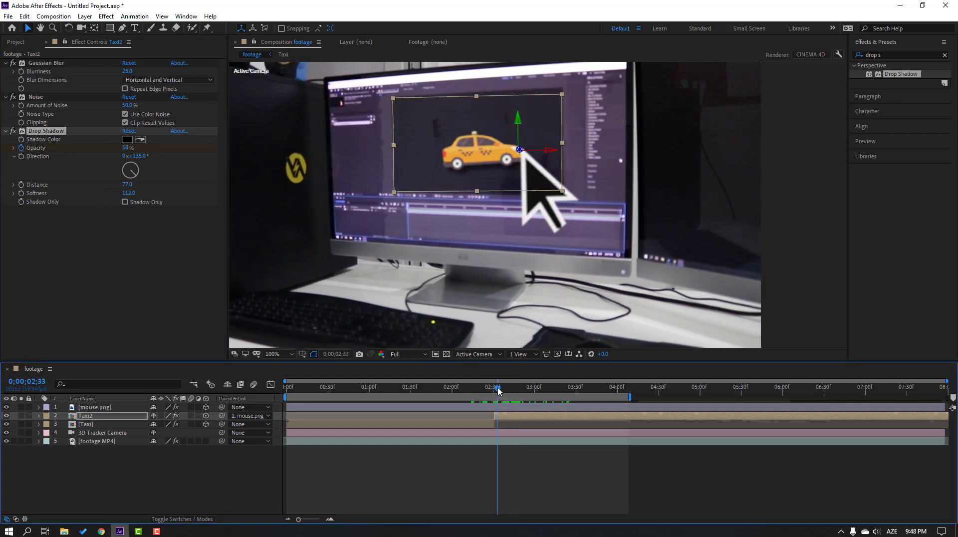
click(126, 148)
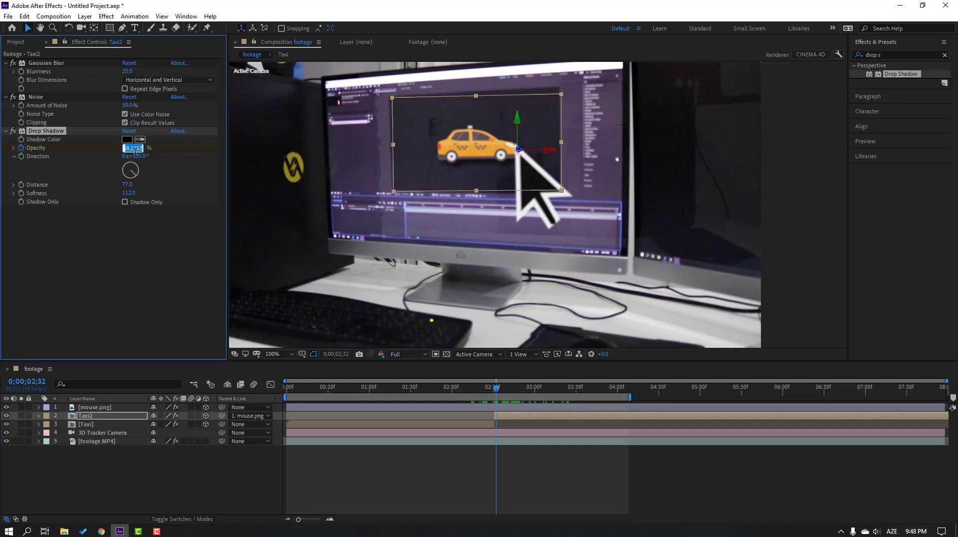
text(0)
key(Return)
mouse_move(497, 388)
mouse_down()
mouse_move(530, 389)
mouse_move(493, 389)
mouse_up()
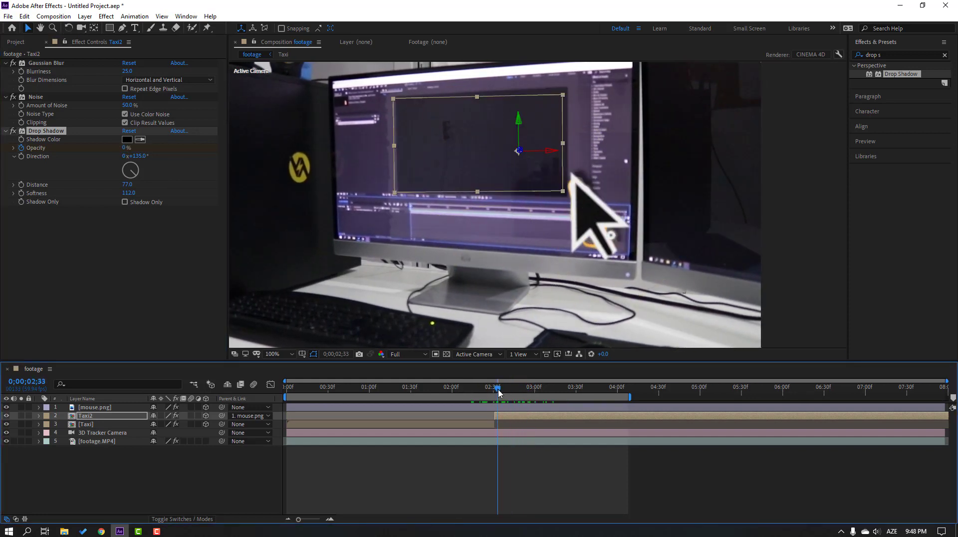
Copy the Drop Shadow onto mouse.png and remove its opacity keyframes
click(48, 134)
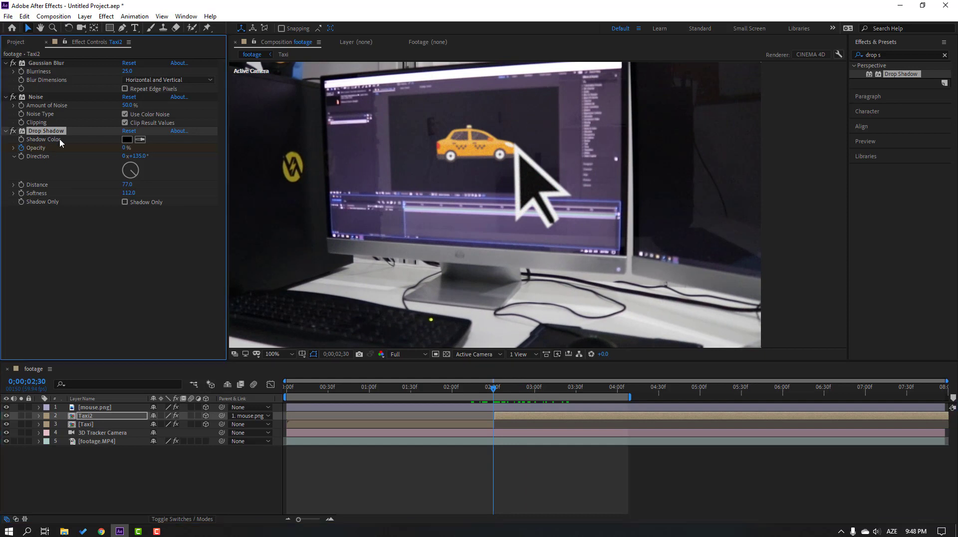
click(420, 408)
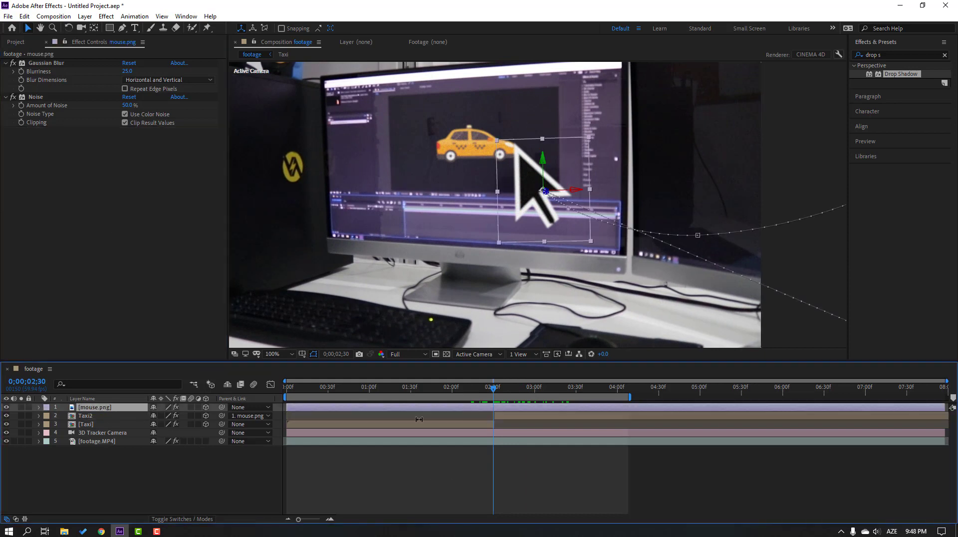
key(ctrl+v)
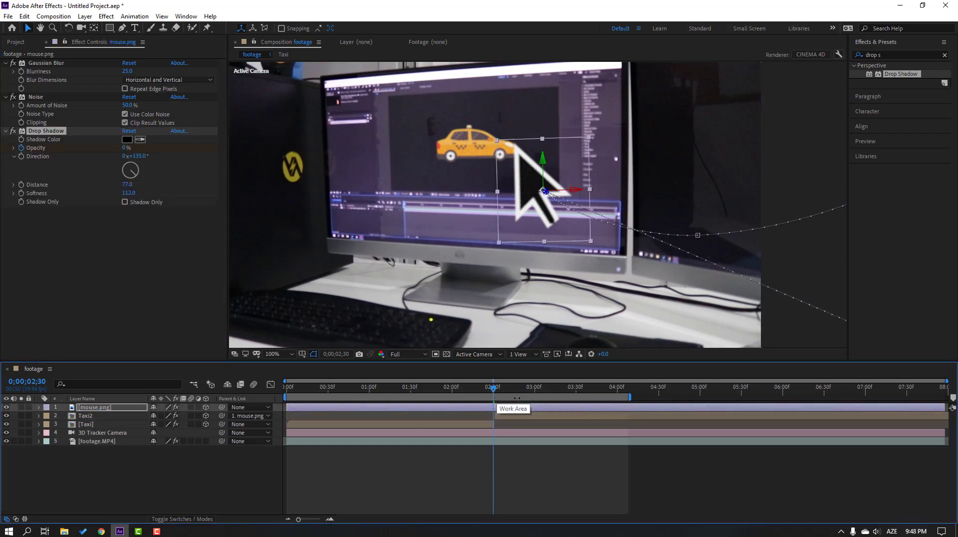
drag(492, 390, 470, 390)
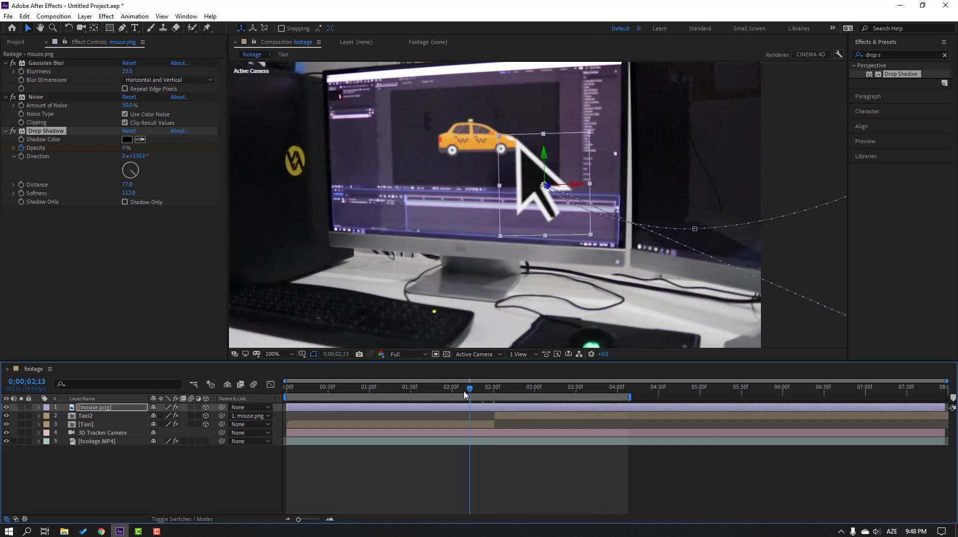
key(u)
key(space)
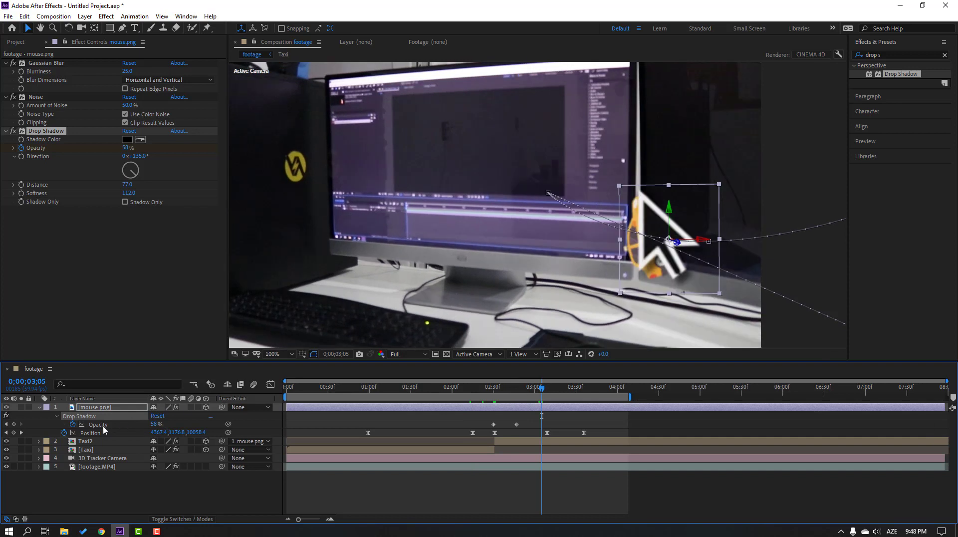
click(72, 424)
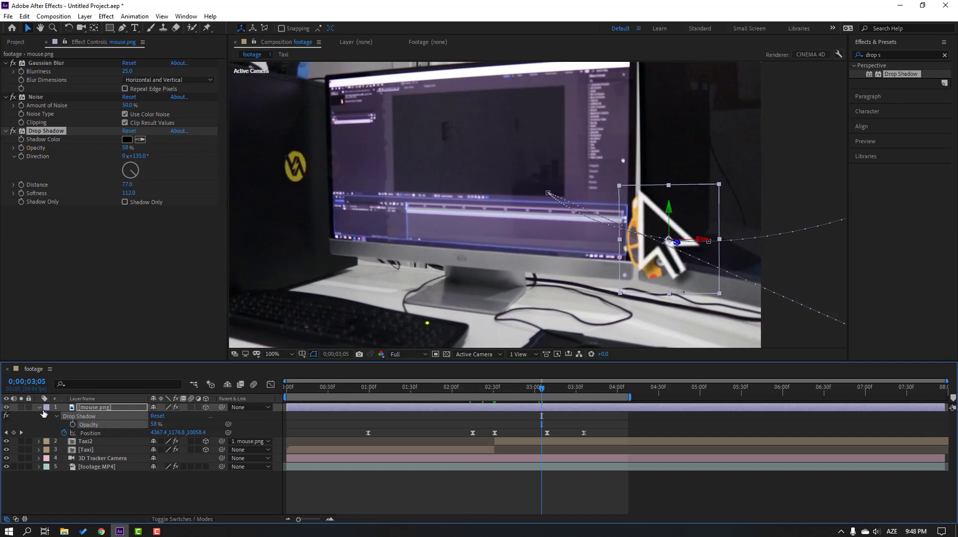
click(40, 408)
Set the arrow's shadow distance to 109
click(450, 393)
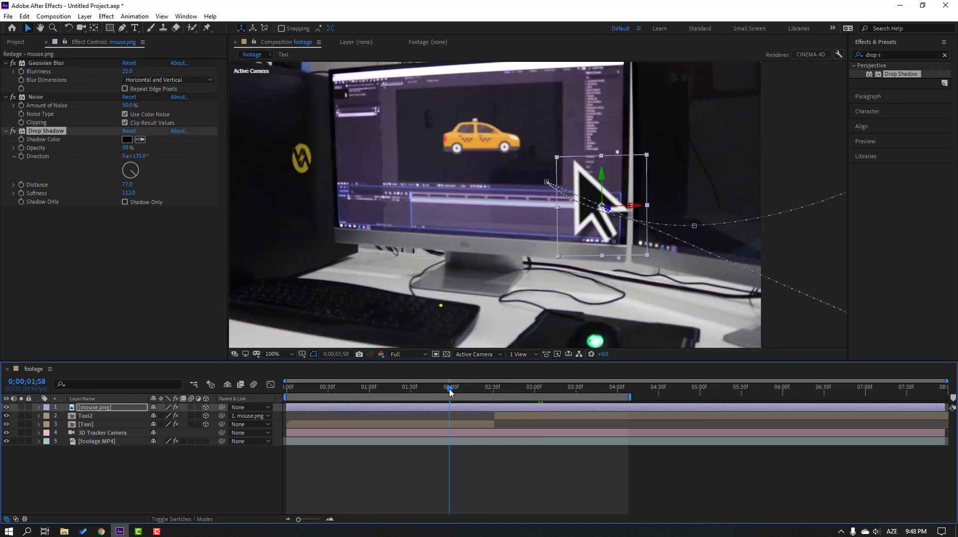
key(.)
key(space)
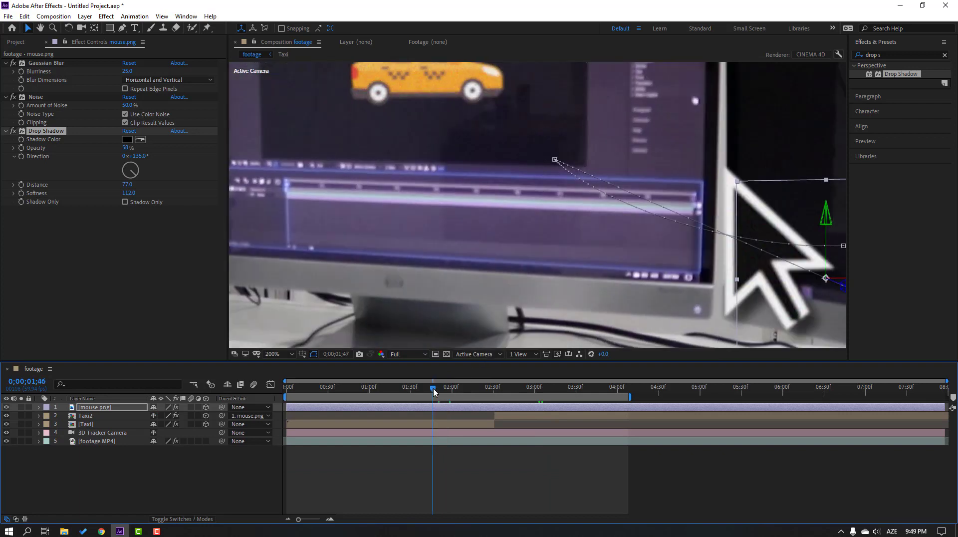
click(576, 461)
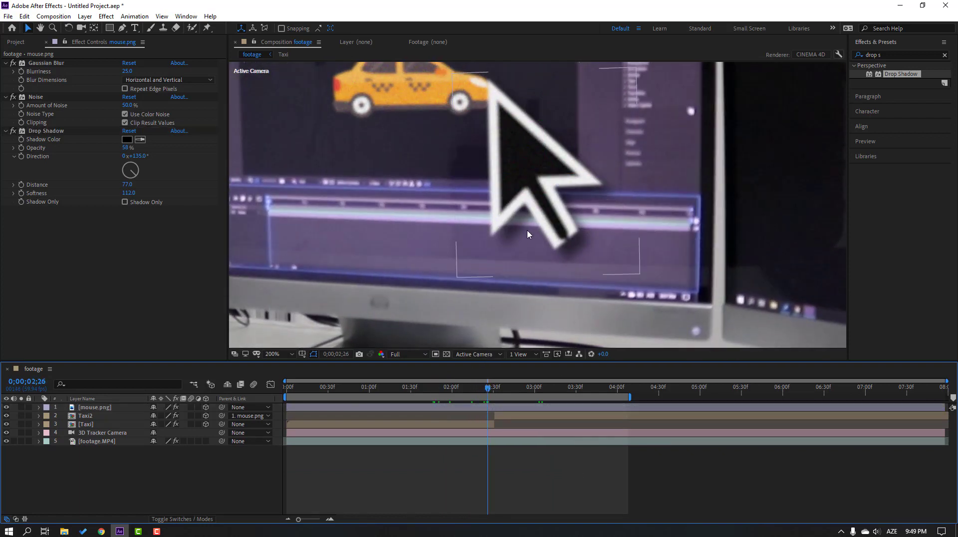
click(16, 136)
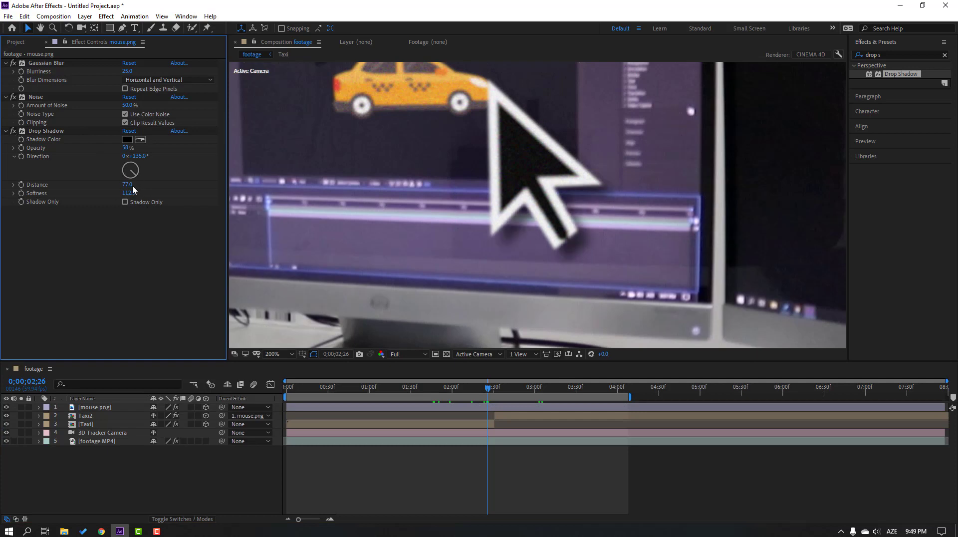
drag(127, 184, 131, 186)
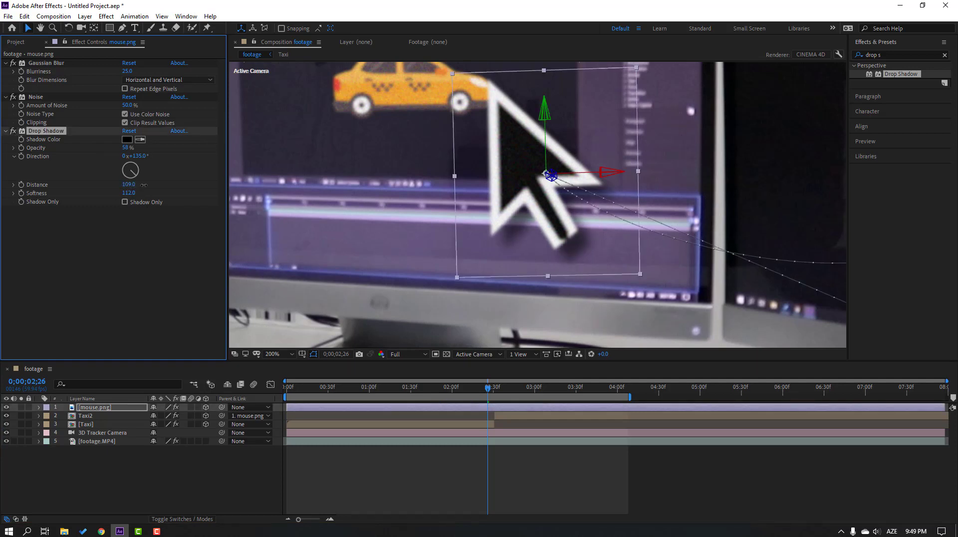
Zoom the composition view out to Fit up to 100%
key(comma)
key(comma)
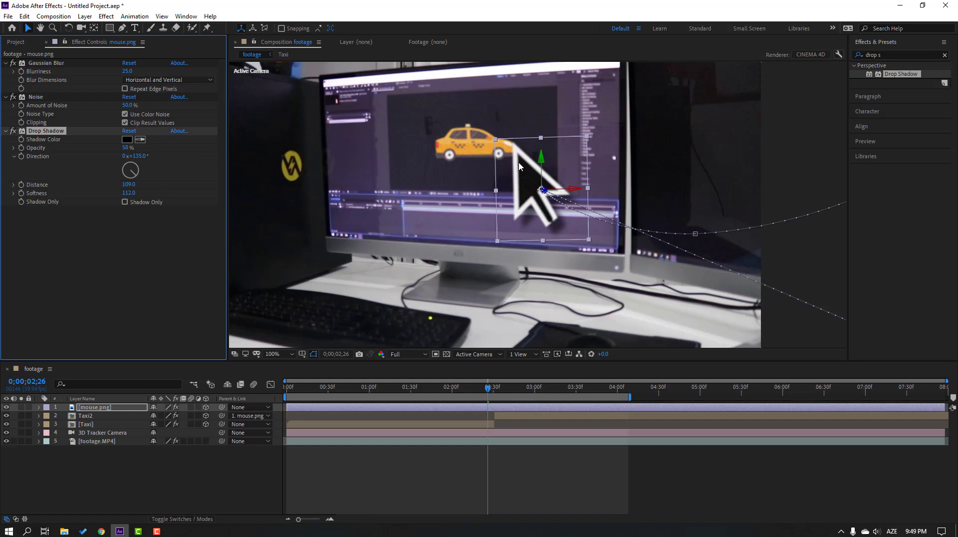
click(654, 479)
key(comma)
click(279, 354)
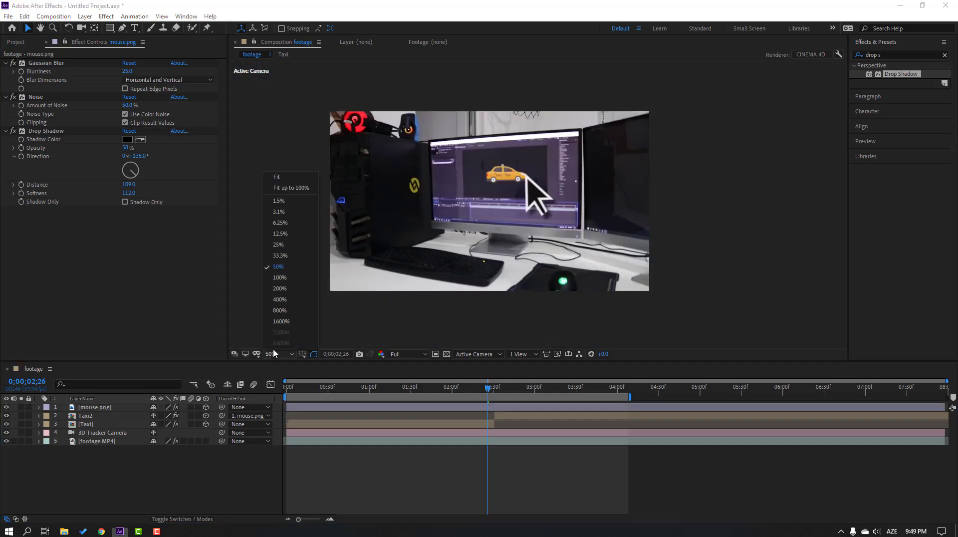
click(280, 191)
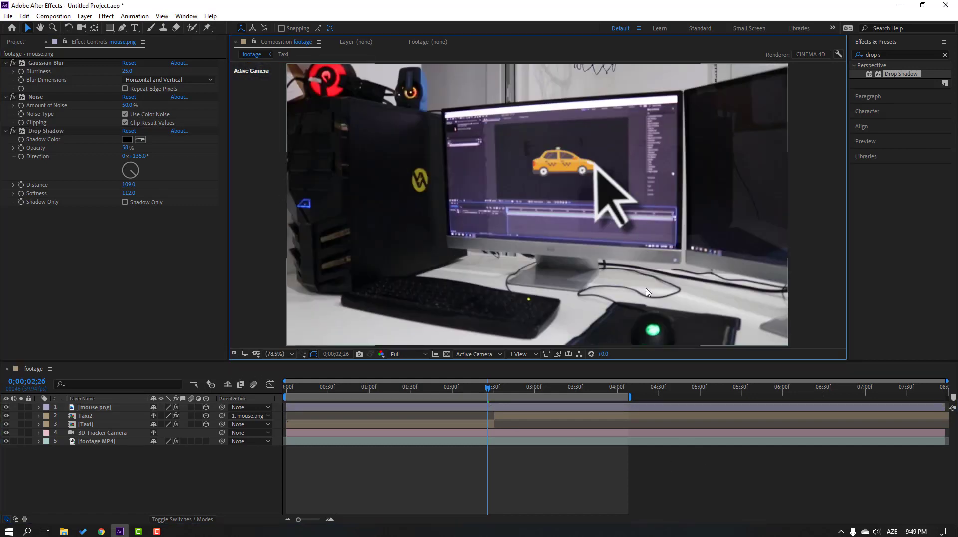